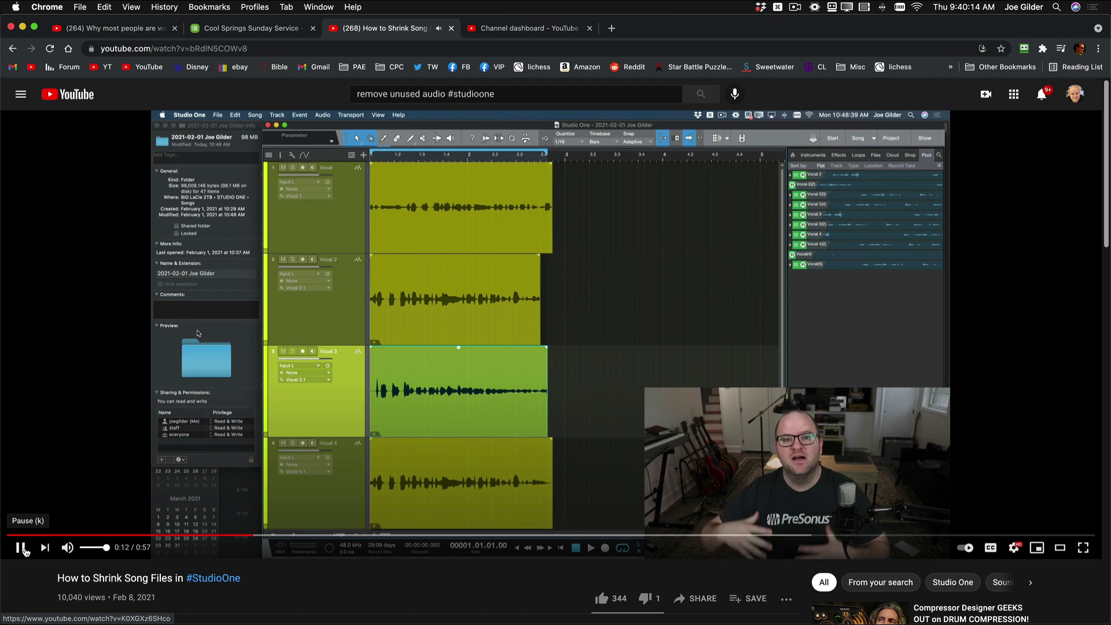
# Pause the YouTube video and switch to Finder, placing the HSR TRACKS window beside the Songs window and bringing Songs into focus
pyautogui.click(21, 547)
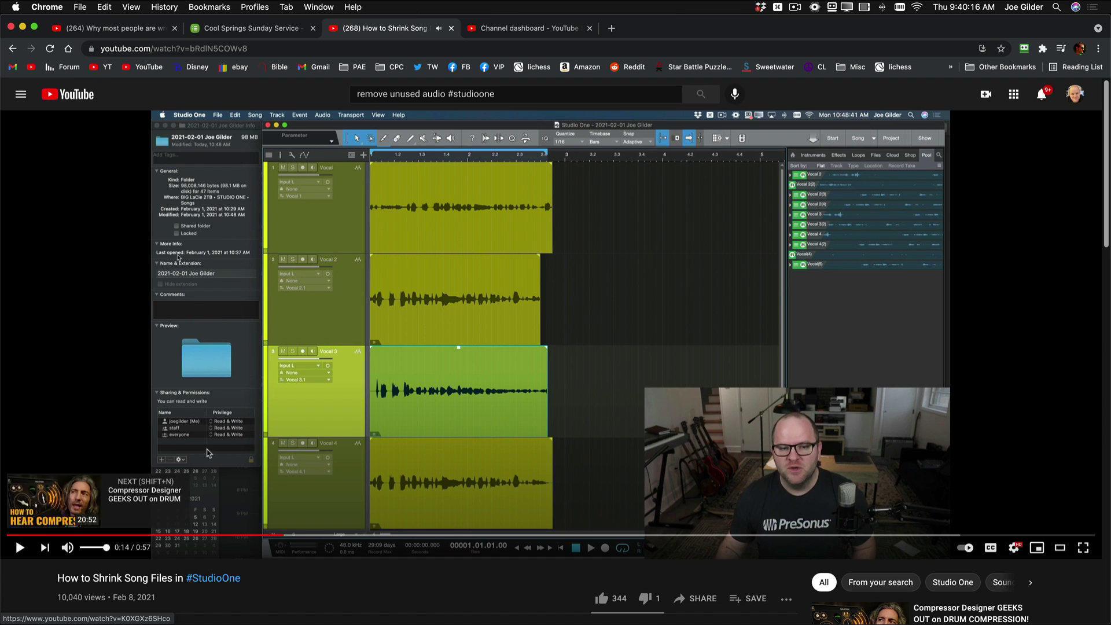
pyautogui.press('super+Tab')
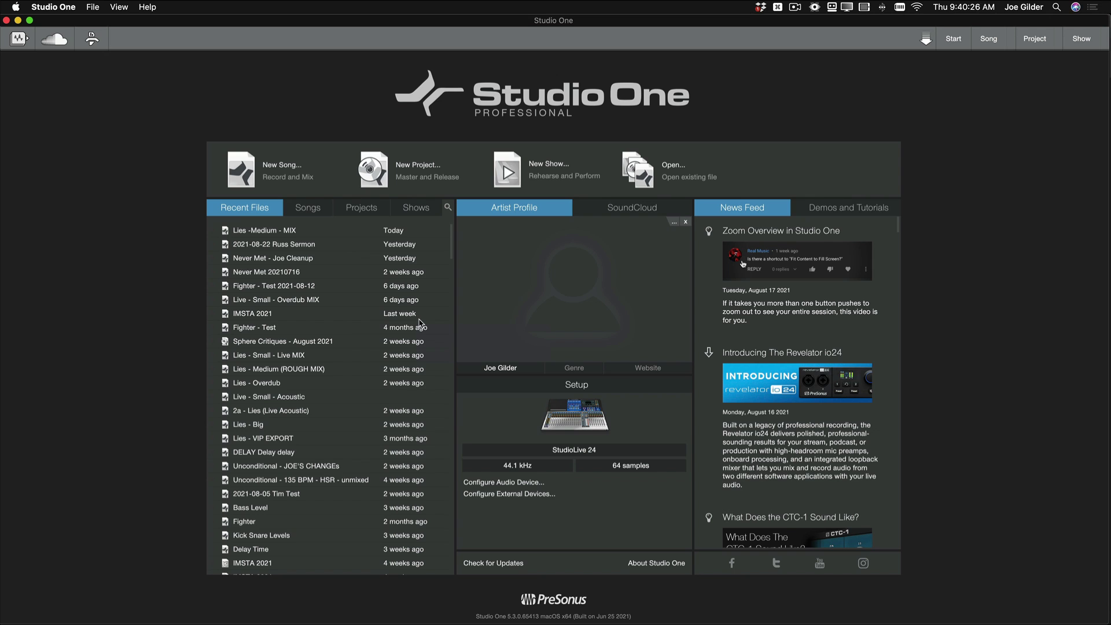
pyautogui.press('super+Tab')
pyautogui.press('super+Tab')
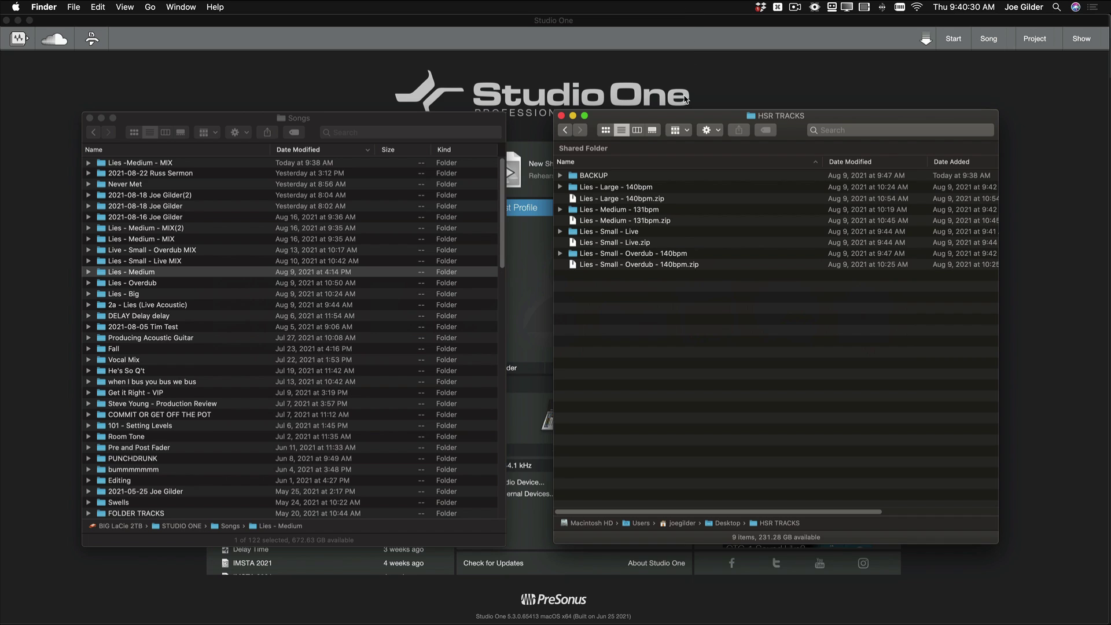
pyautogui.moveTo(685, 114); pyautogui.dragTo(691, 117)
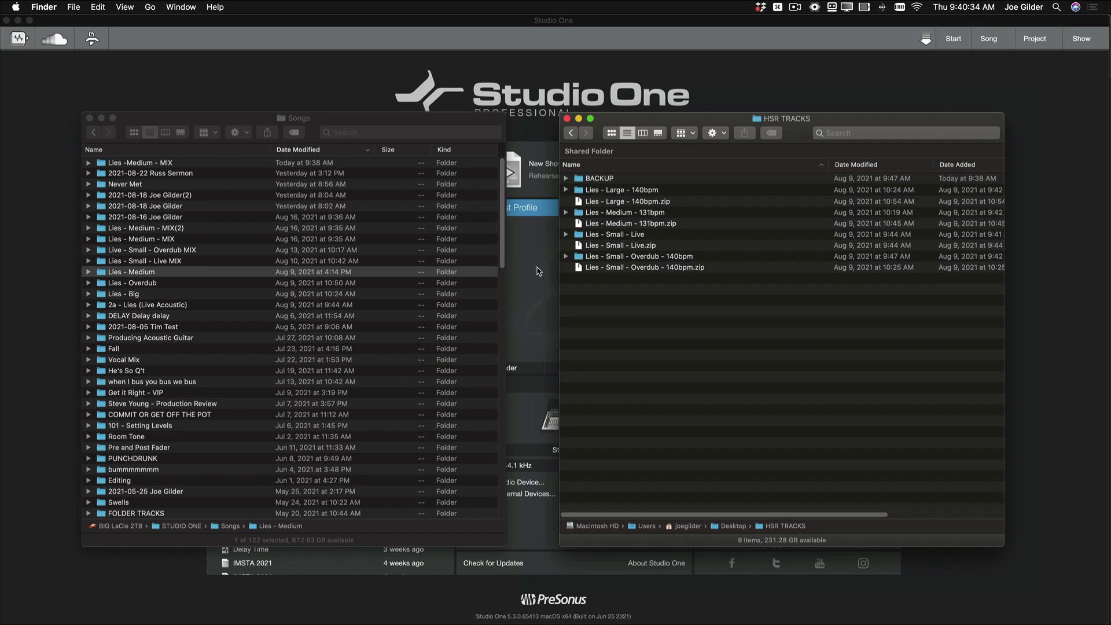
pyautogui.click(276, 127)
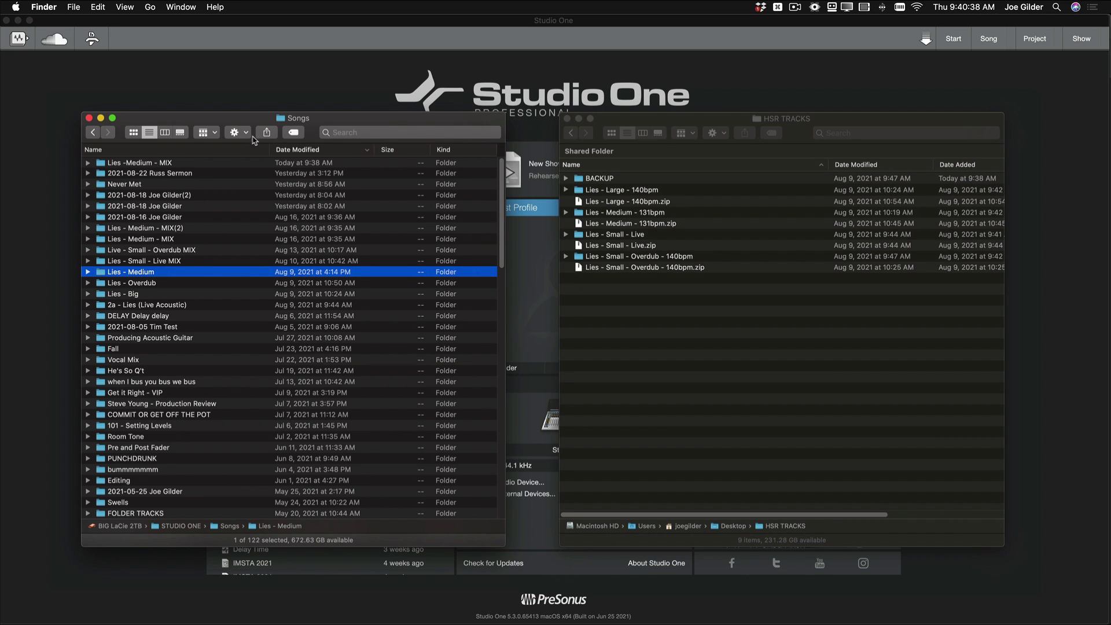
# Check the user data location in Studio One's Locations preferences and return to the HSR TRACKS window in Finder
pyautogui.click(45, 86)
pyautogui.click(51, 7)
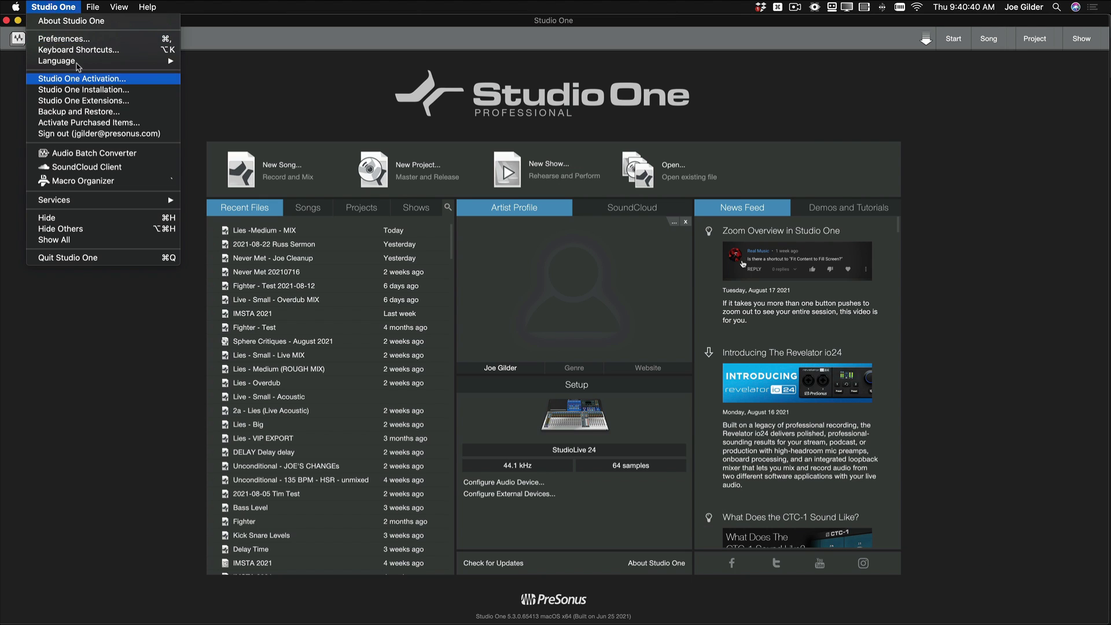
pyautogui.click(74, 42)
pyautogui.click(451, 165)
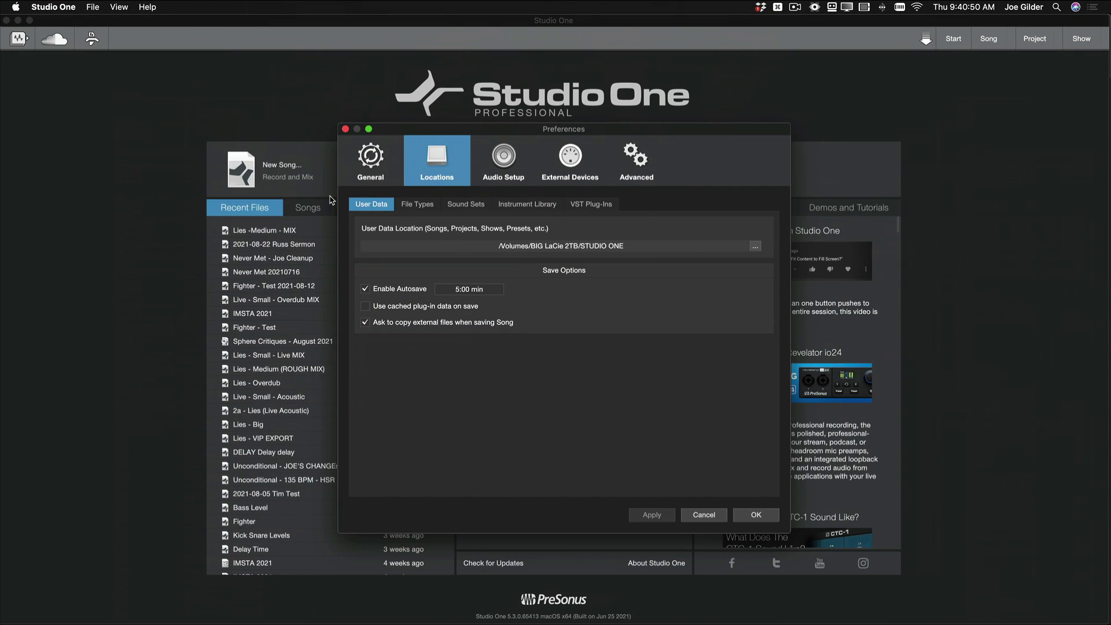
pyautogui.press('super+Tab')
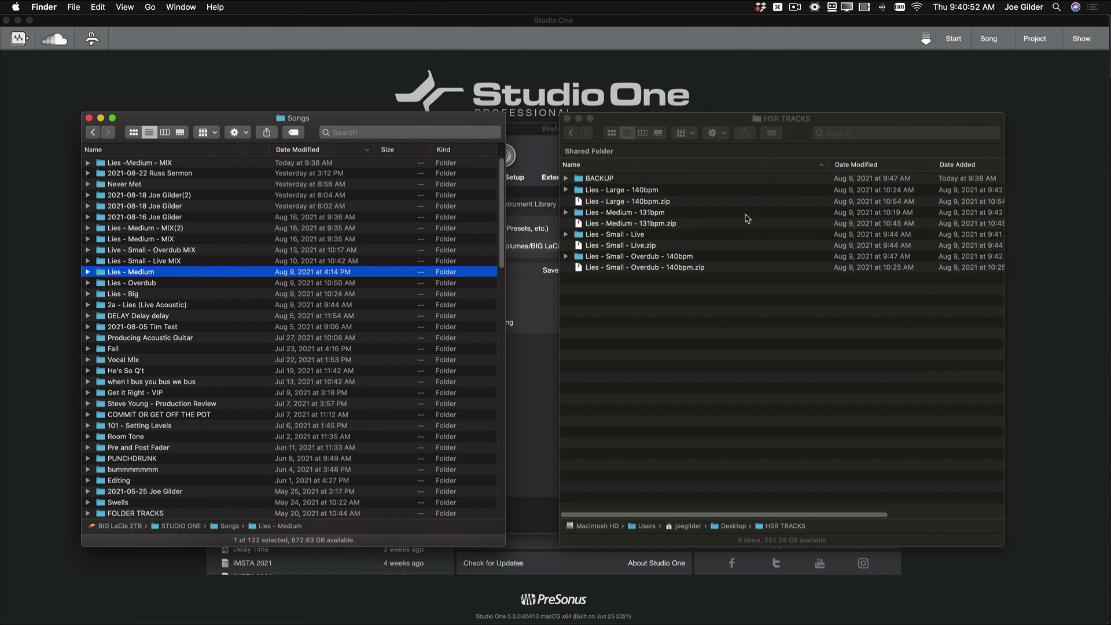
pyautogui.click(816, 121)
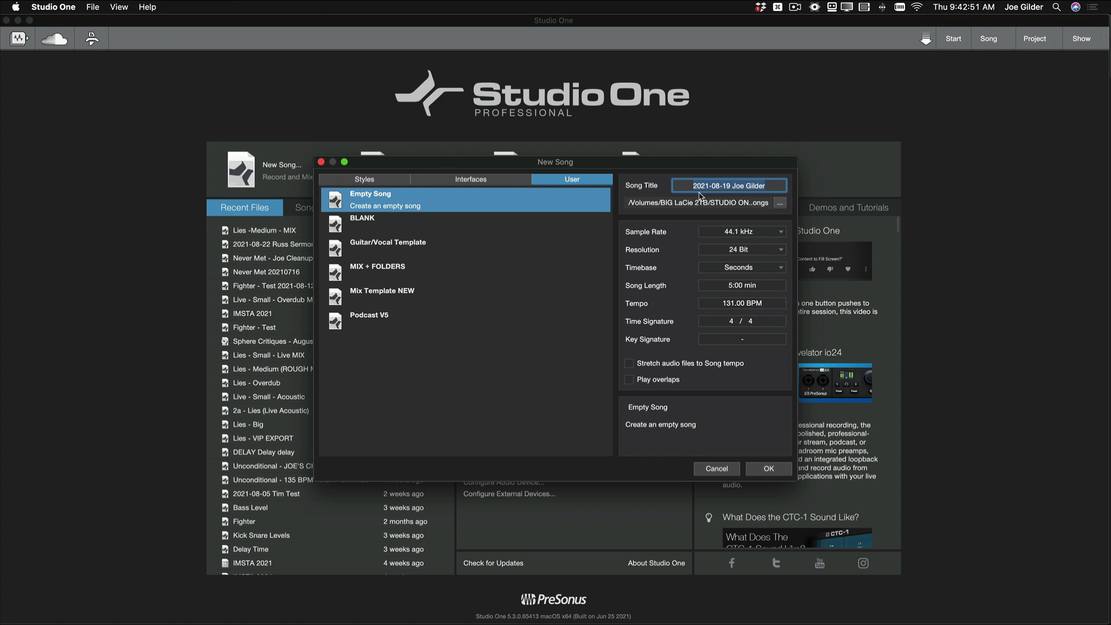
# Create a new song titled DURRRRRRRRR from the BLANK user template and delete its VOX track
pyautogui.write('DURRRRRRRRR')
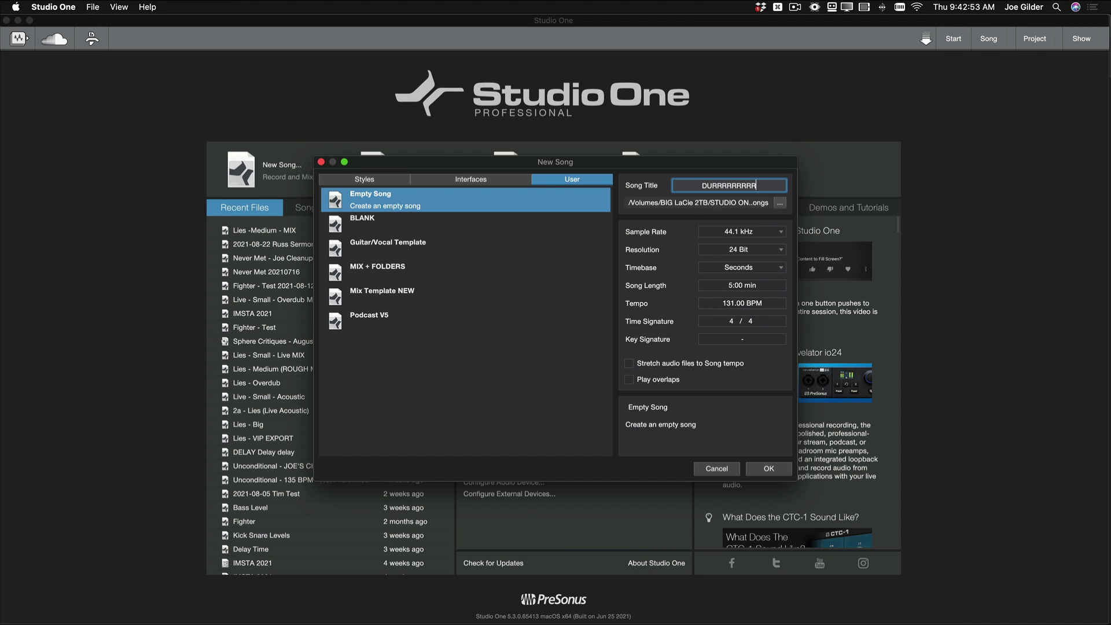
pyautogui.click(495, 218)
pyautogui.click(769, 469)
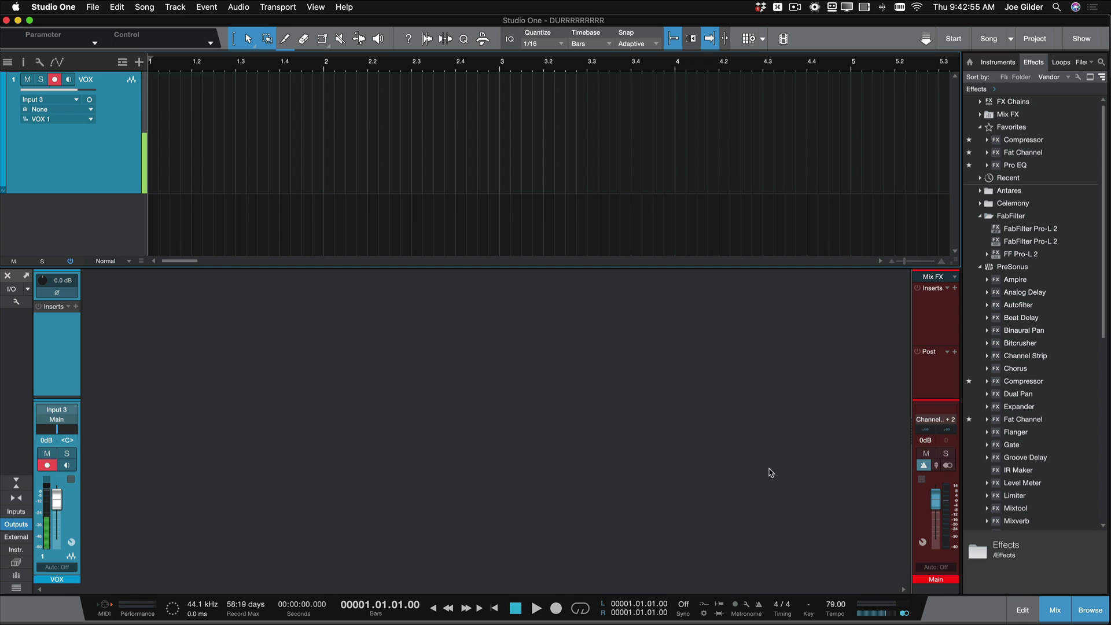
pyautogui.press('Delete')
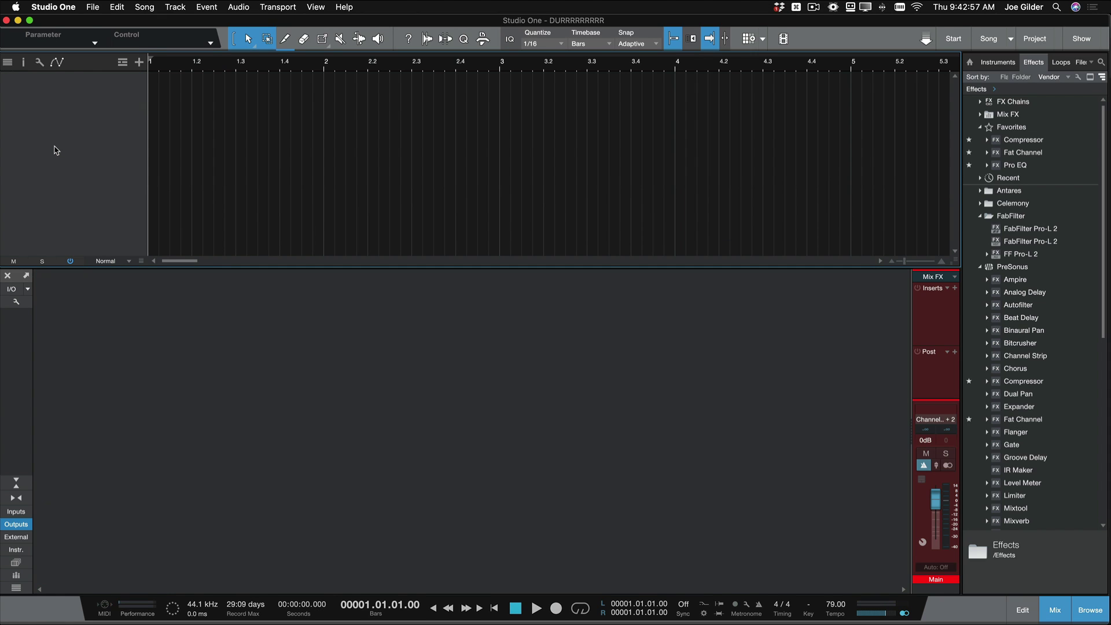
# Hide the mix console and show the Pool in a moderately widened browser
pyautogui.press('F3')
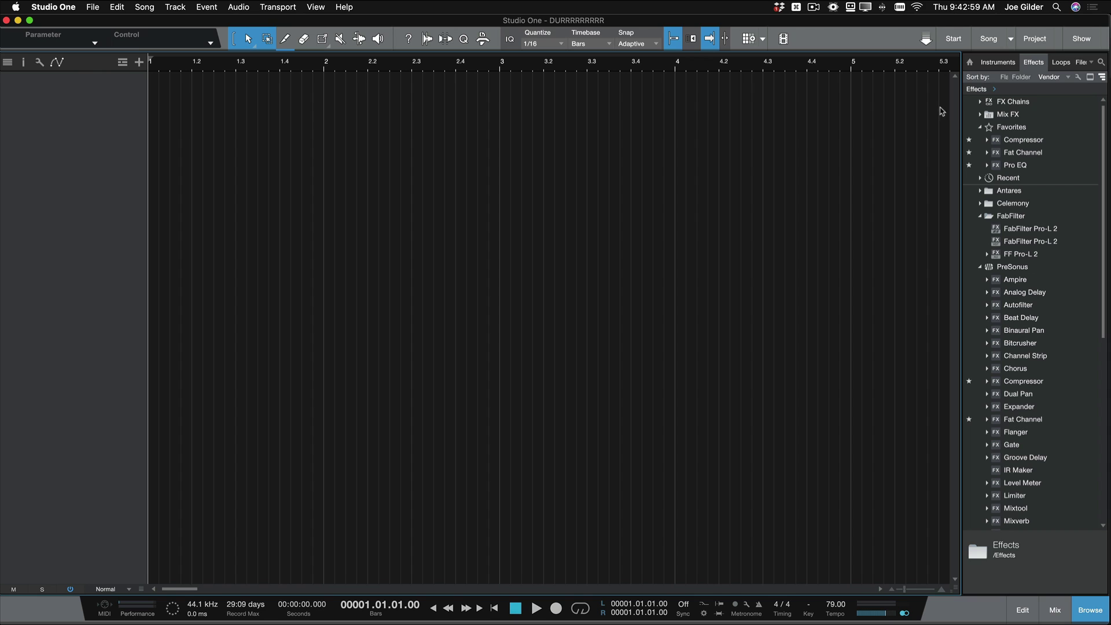
pyautogui.moveTo(961, 141); pyautogui.dragTo(841, 139)
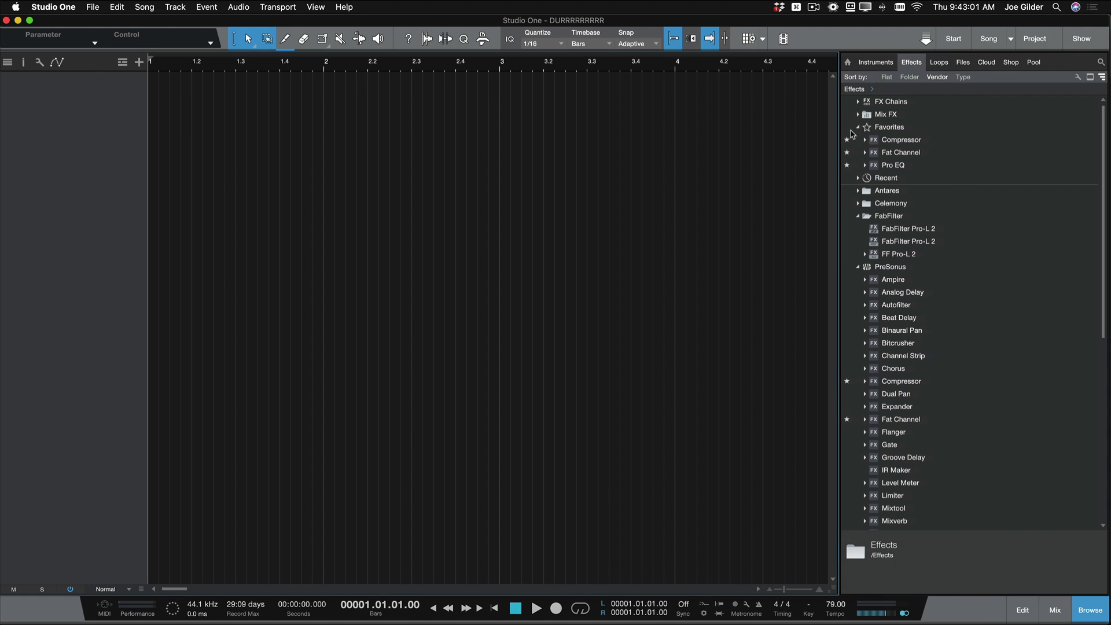
pyautogui.click(1034, 62)
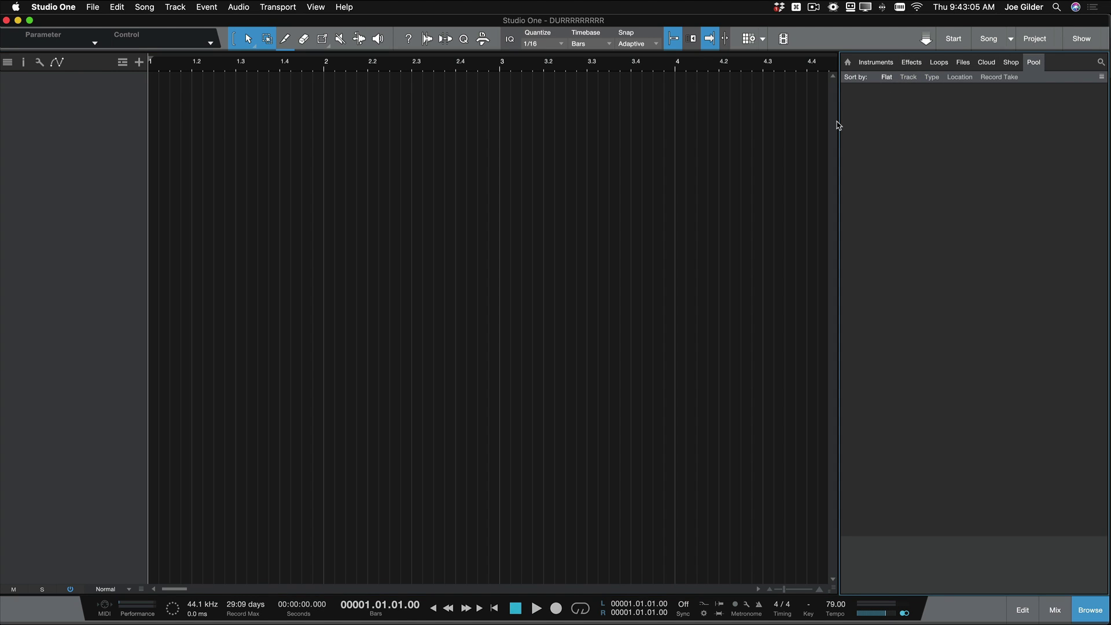
pyautogui.moveTo(840, 125); pyautogui.dragTo(887, 122)
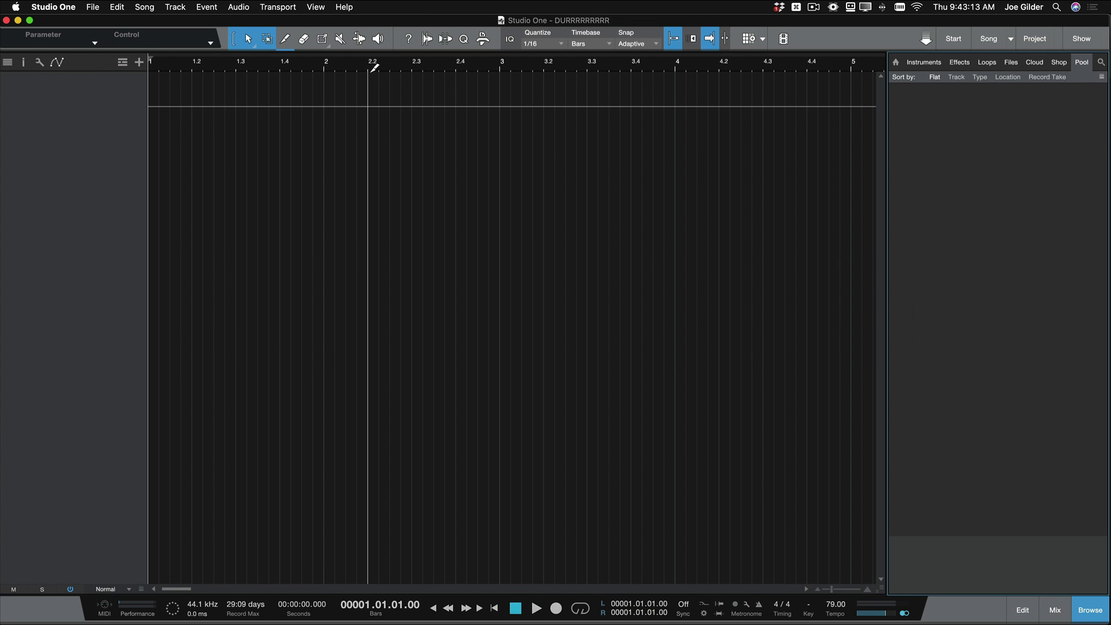
# Switch to Finder and inspect the DURRRRRRRRR song folder and the contents of its Media folder, returning to the song folder
pyautogui.press('super+Tab')
pyautogui.click(339, 314)
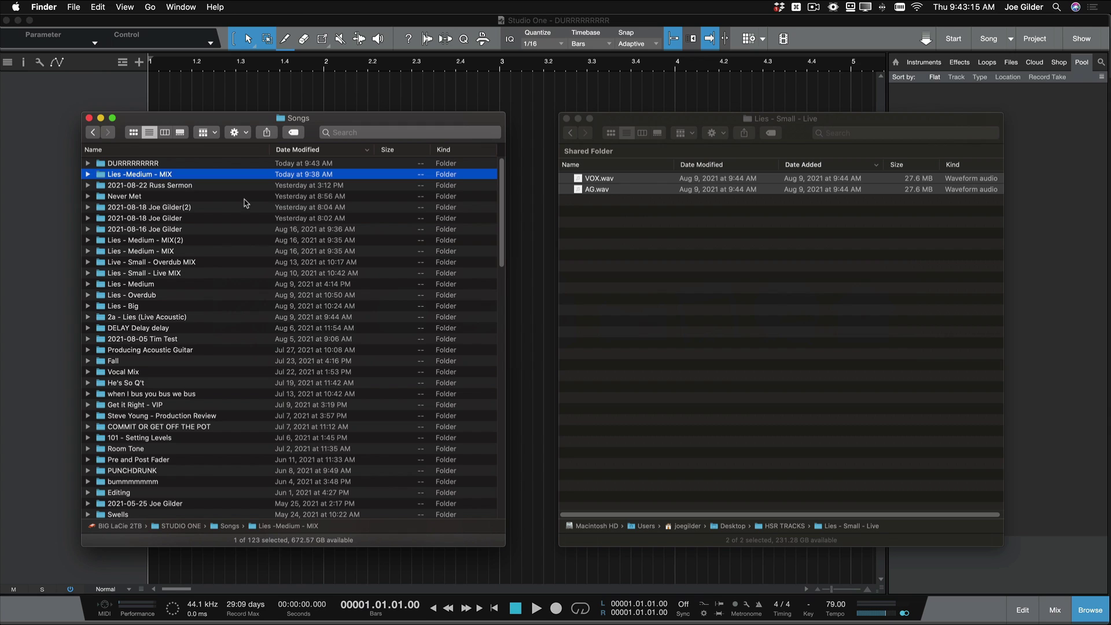
pyautogui.click(108, 164)
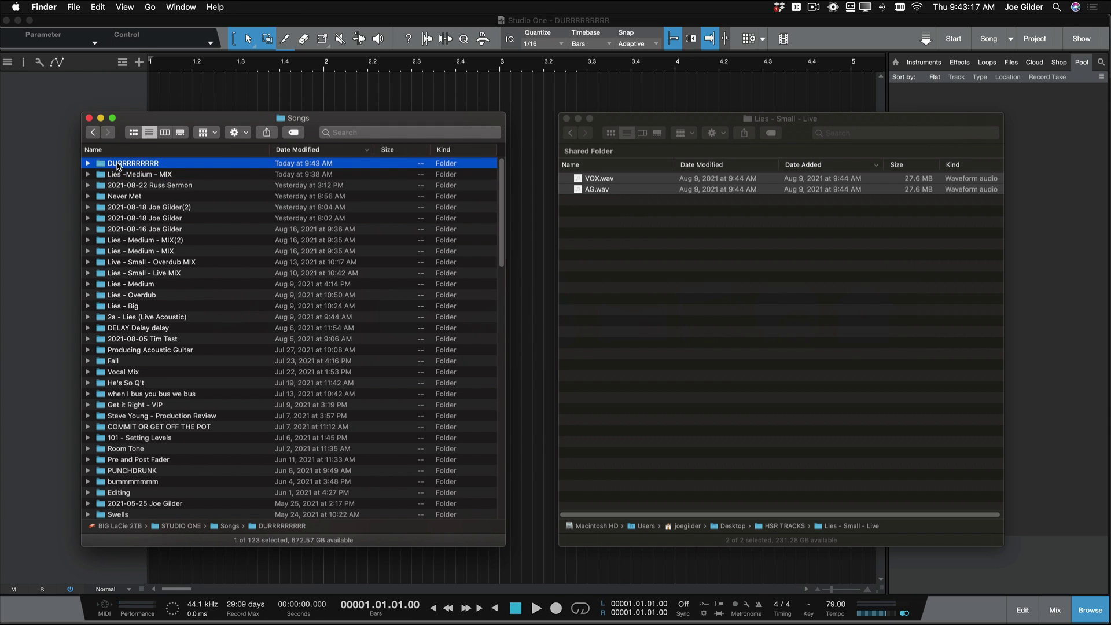
pyautogui.doubleClick(118, 165)
pyautogui.click(147, 166)
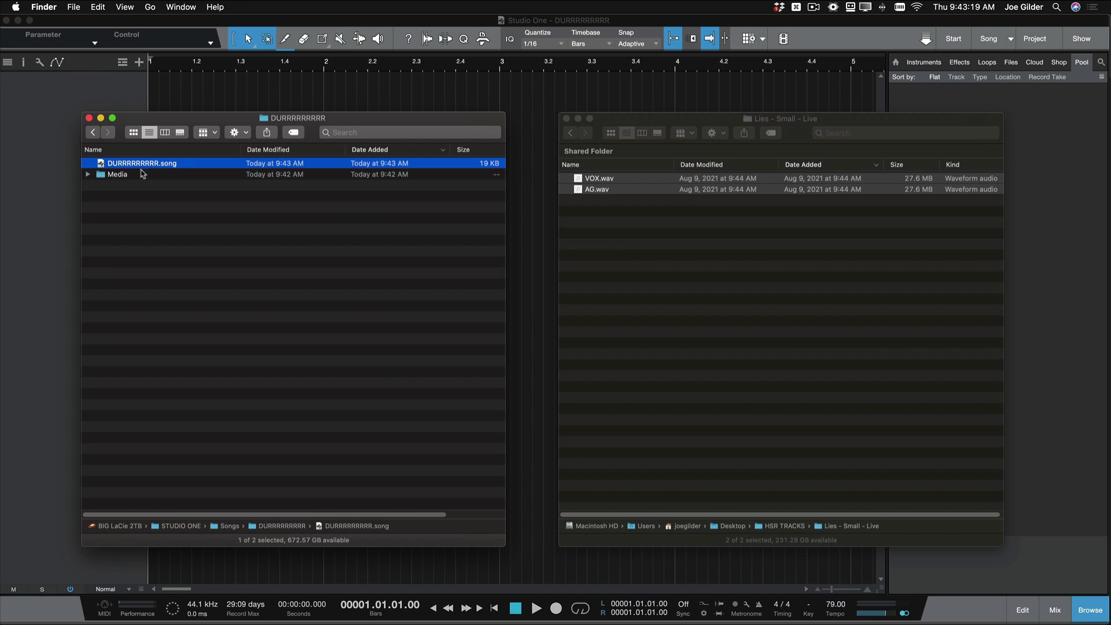
pyautogui.click(139, 175)
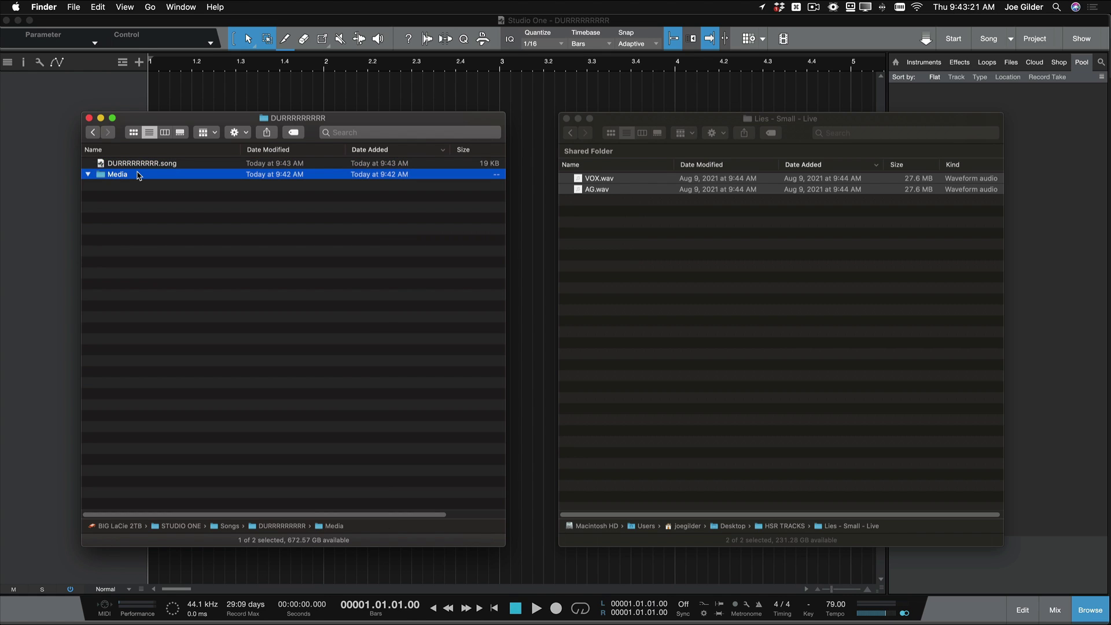
pyautogui.doubleClick(139, 174)
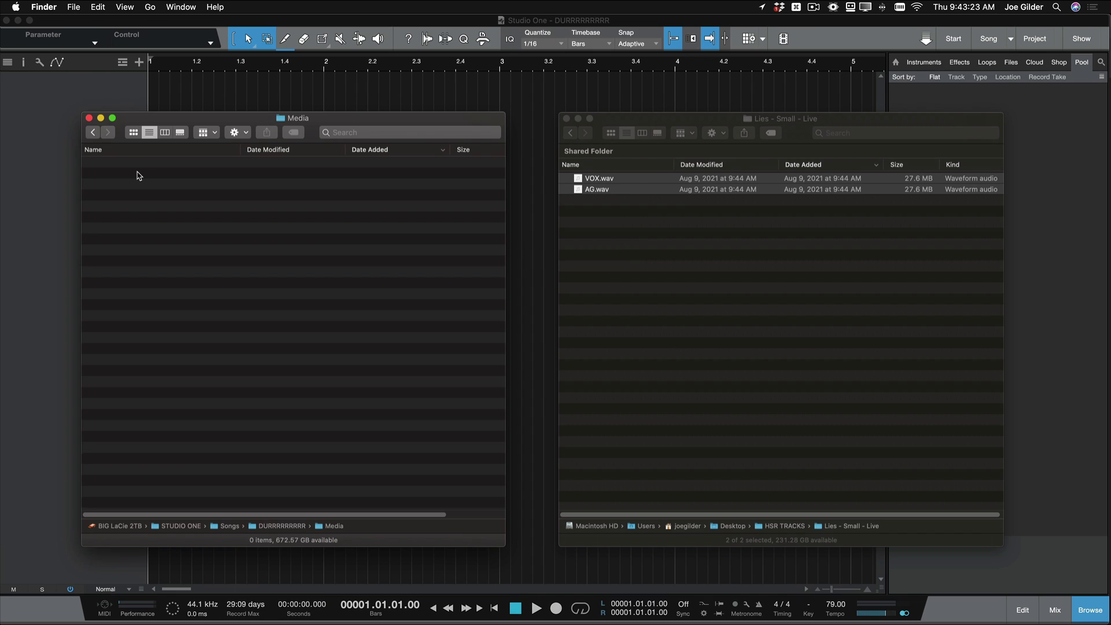
pyautogui.press('super+Up')
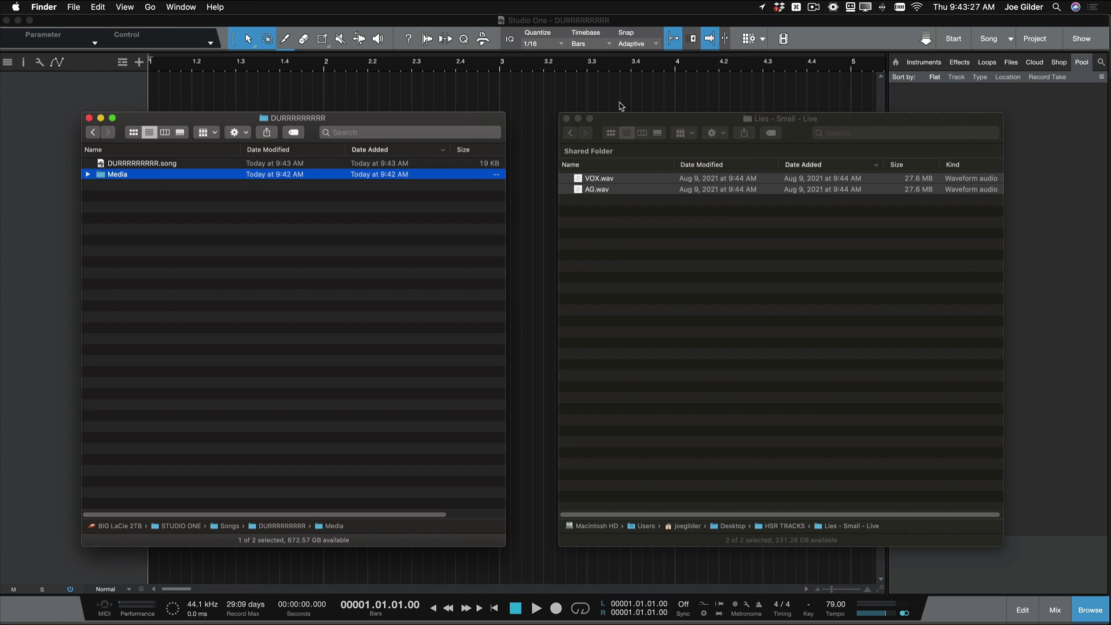
# Import VOX.wav and AG.wav from the Lies - Small - Live folder onto separate tracks at the start of the Studio One song
pyautogui.moveTo(662, 183); pyautogui.dragTo(166, 110)
pyautogui.click(228, 99)
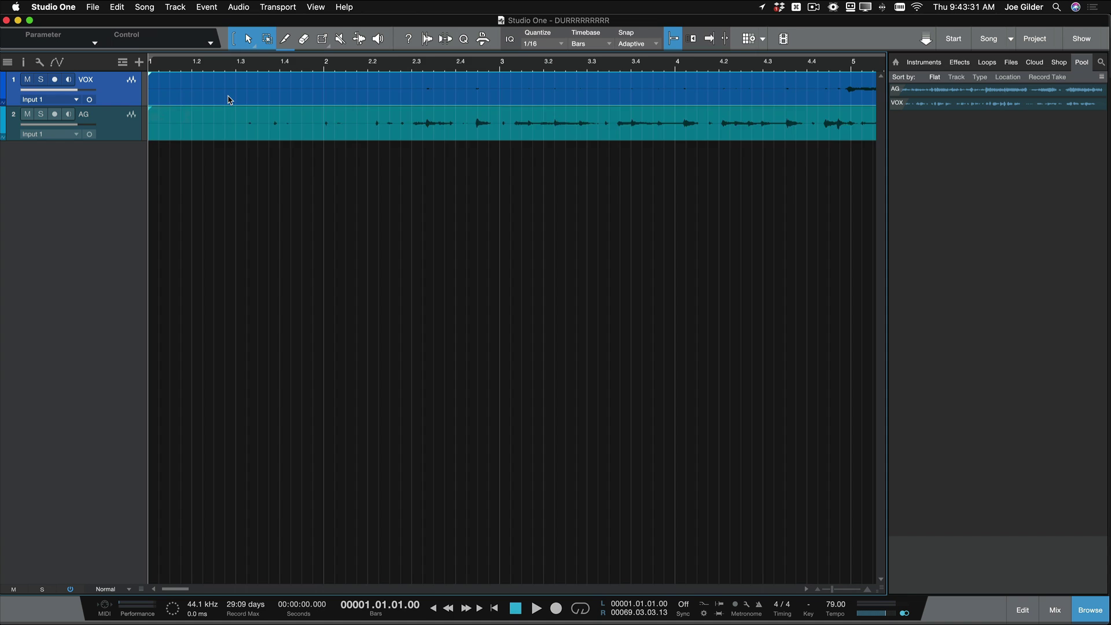
pyautogui.hotkey('shift', 'f')
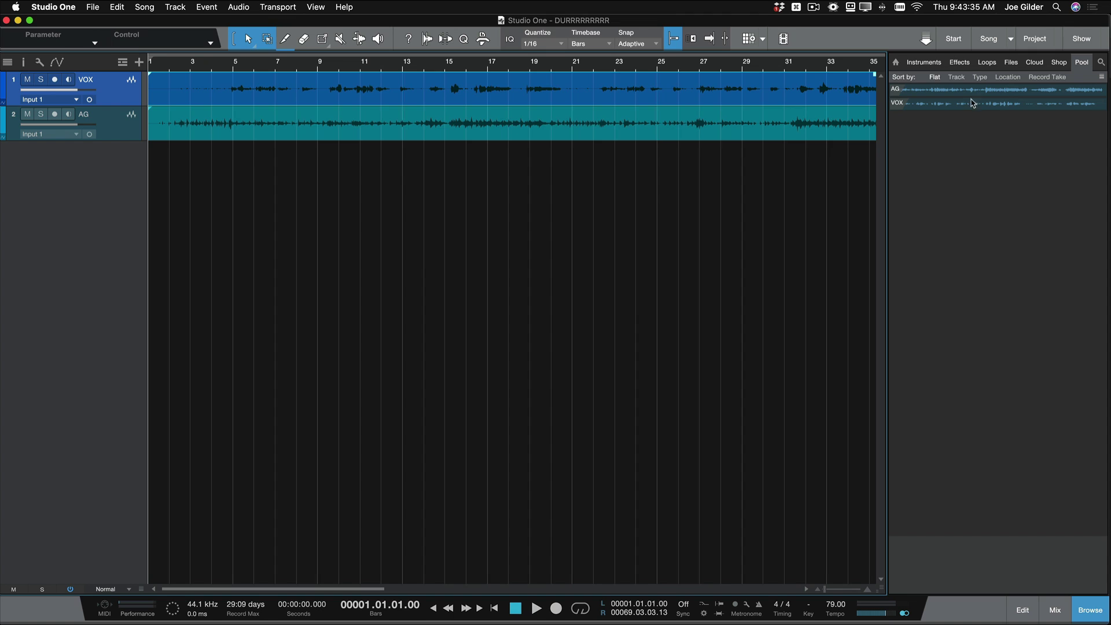
# Start saving the song to view the prompt about copying the external audio files to the Media folder
pyautogui.press('super+s')
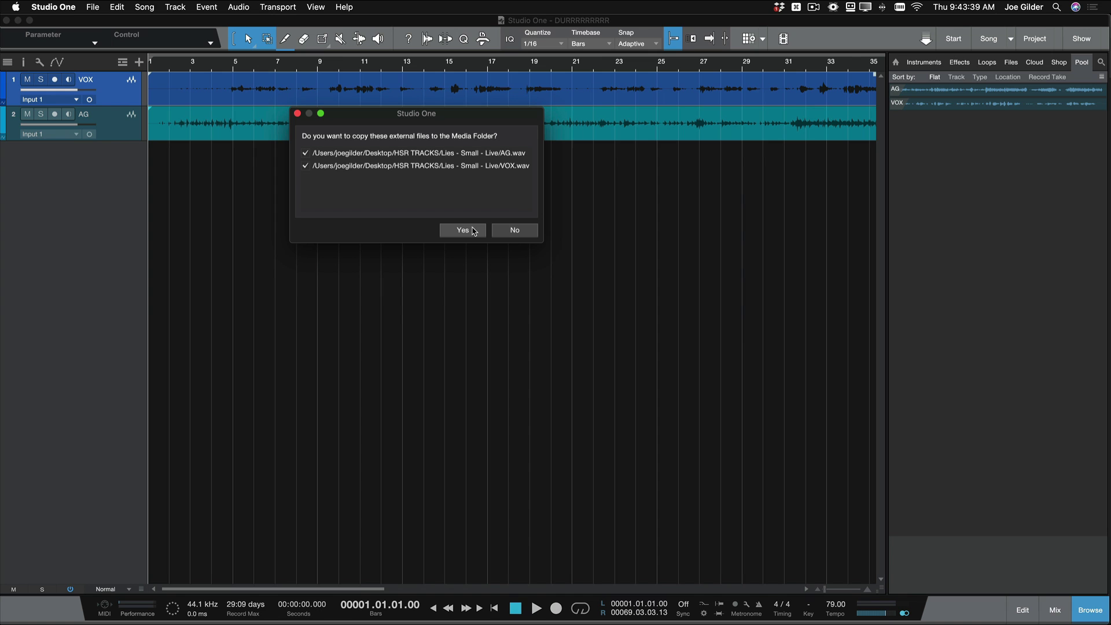
pyautogui.press('super+Tab')
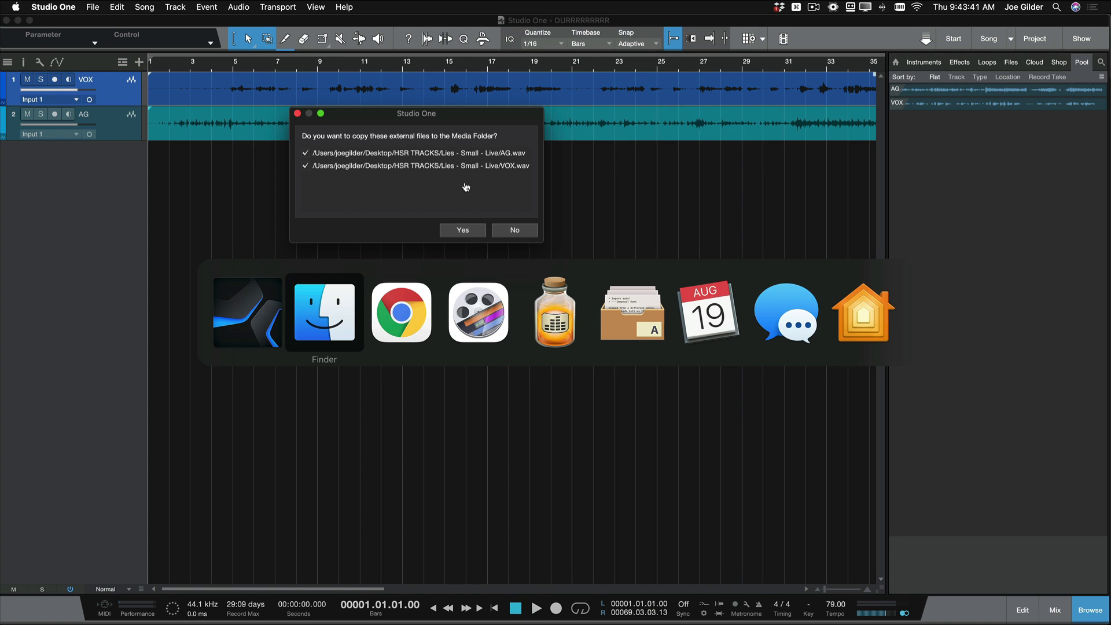
pyautogui.press('super+shift+Tab')
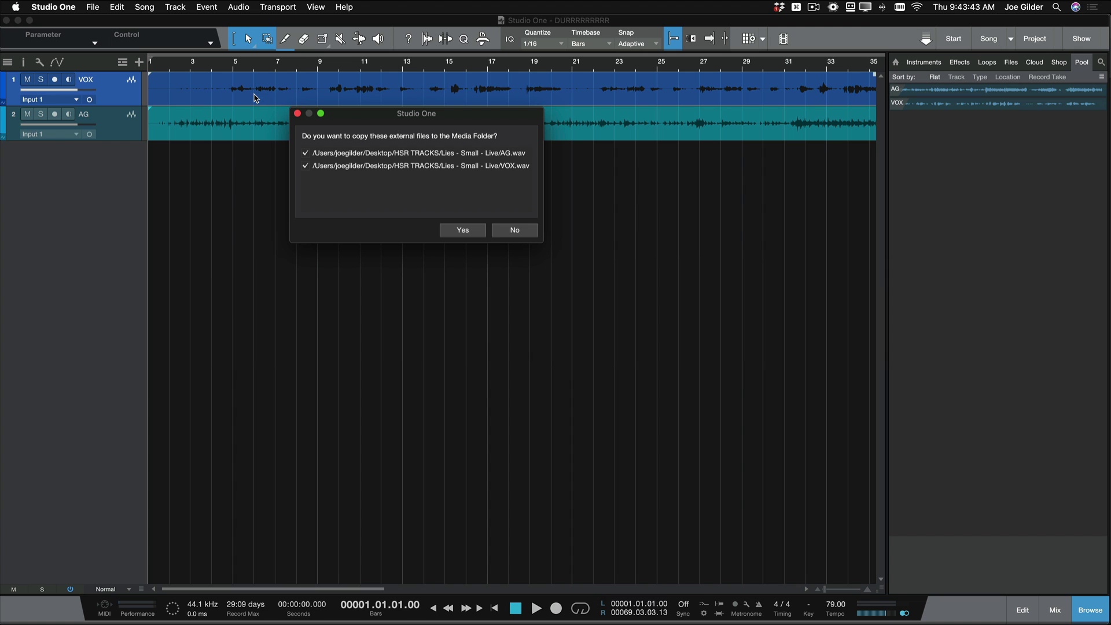
# Switch to Finder and examine the song's Cache and Images folders, collapsing them again beside the Media folder
pyautogui.press('super+Tab')
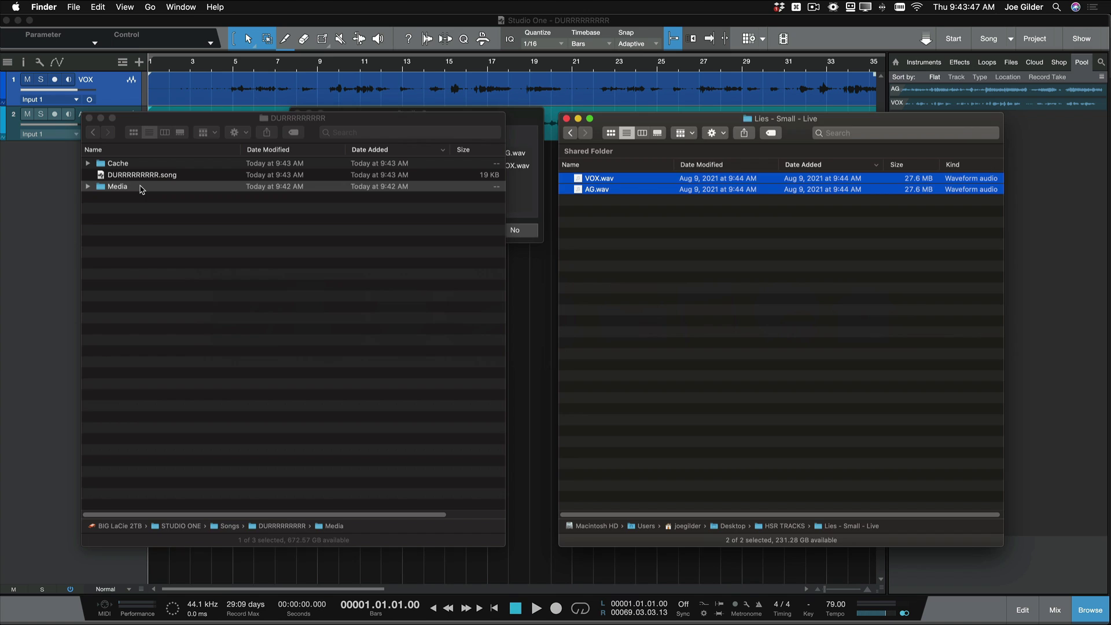
pyautogui.click(142, 190)
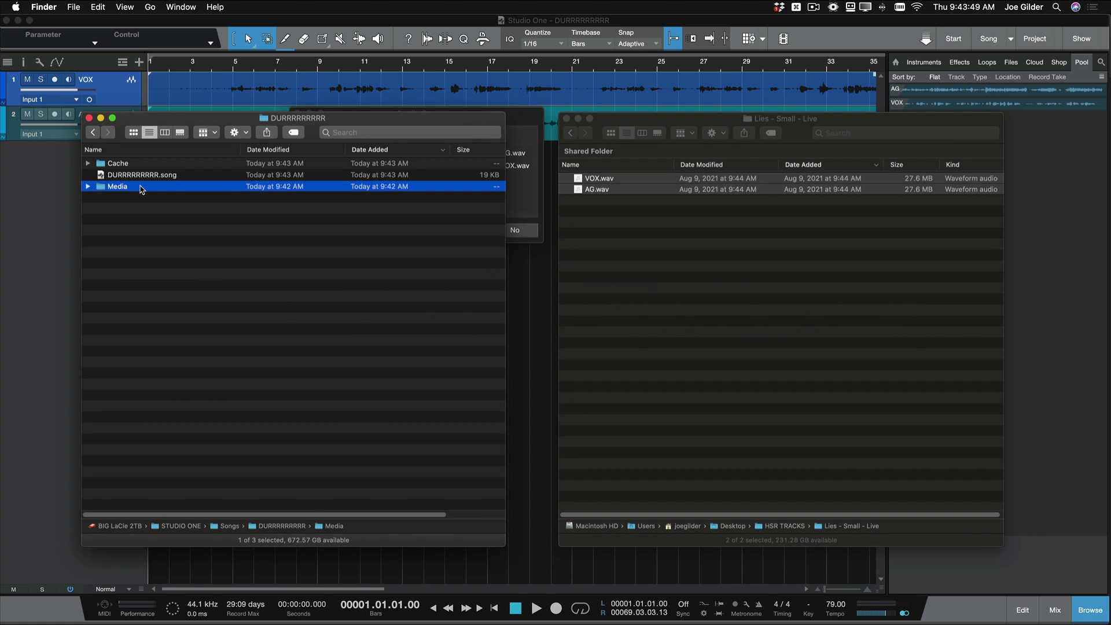
pyautogui.press('Up')
pyautogui.press('Up')
pyautogui.press('Right')
pyautogui.press('Down')
pyautogui.press('Right')
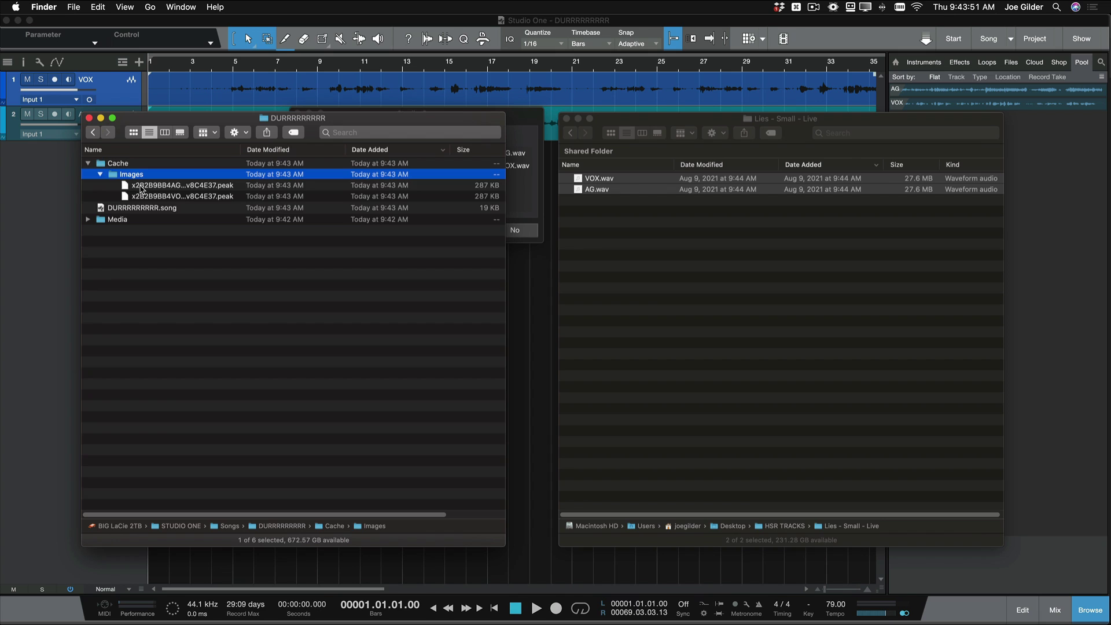
pyautogui.press('Left')
pyautogui.press('Left')
pyautogui.press('Left')
pyautogui.press('Down')
pyautogui.press('Down')
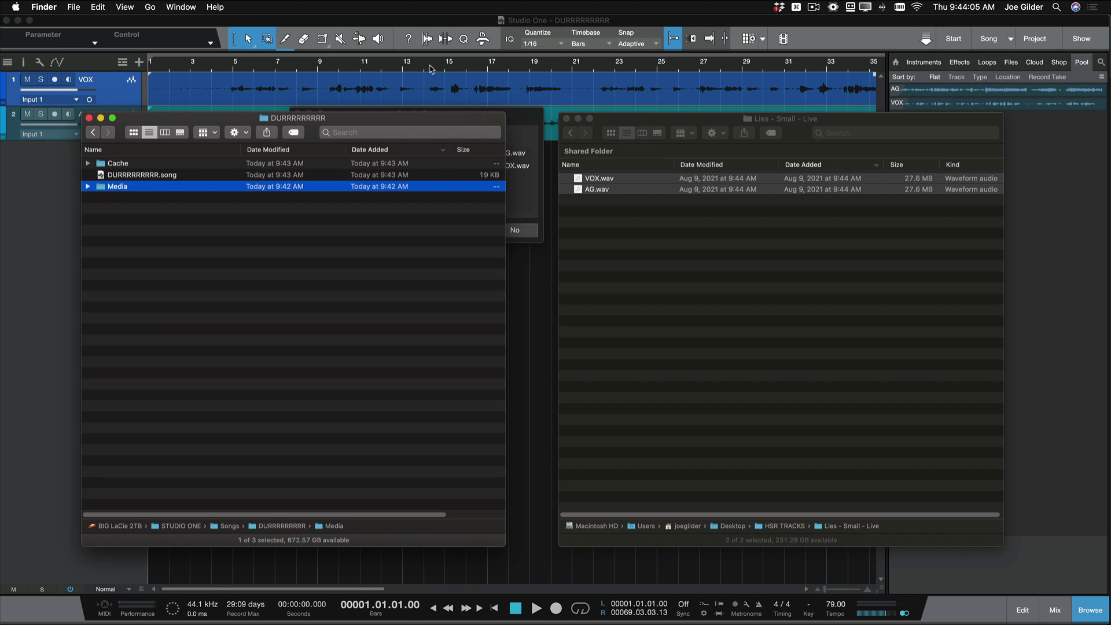
pyautogui.click(191, 308)
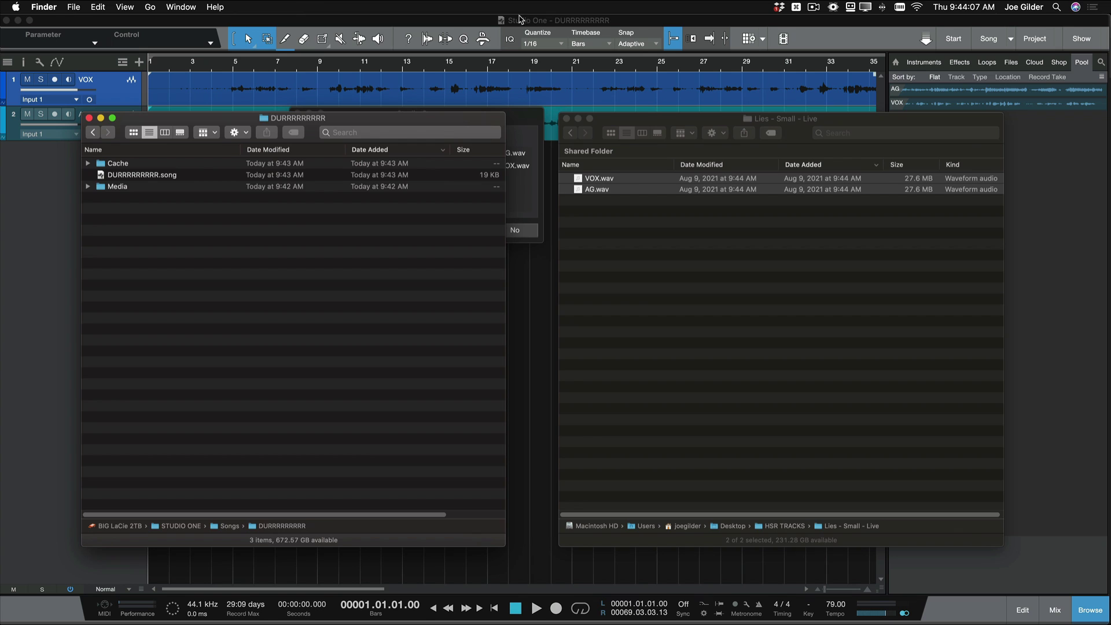
# Return to Studio One, dismiss the external file copy prompt, and review the save options in the Locations preferences without changing them
pyautogui.click(527, 136)
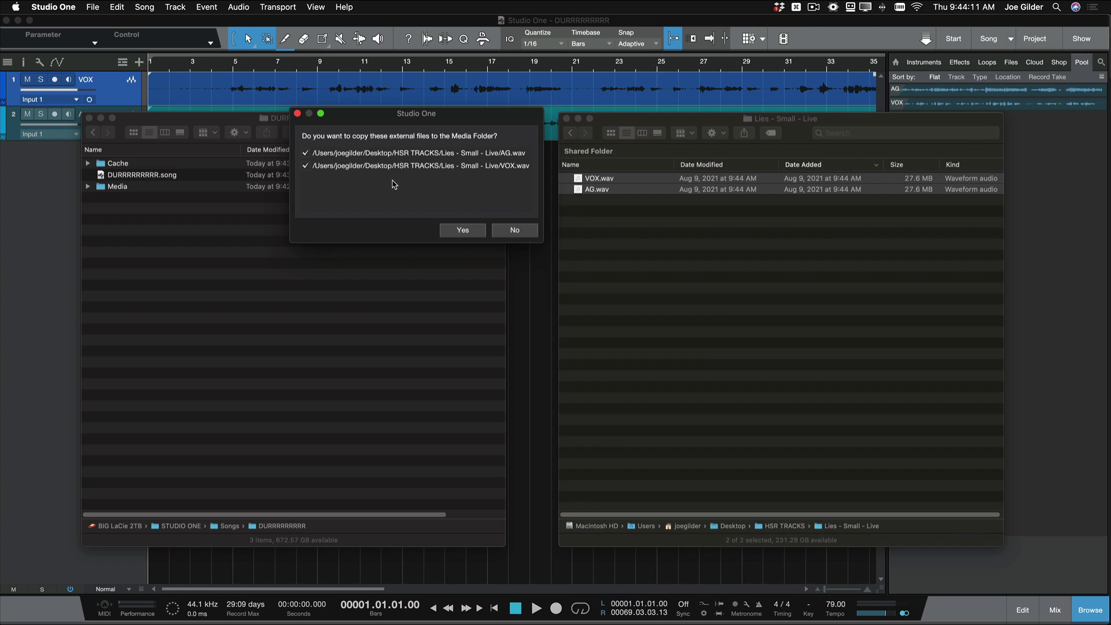
pyautogui.click(297, 114)
pyautogui.press('super+comma')
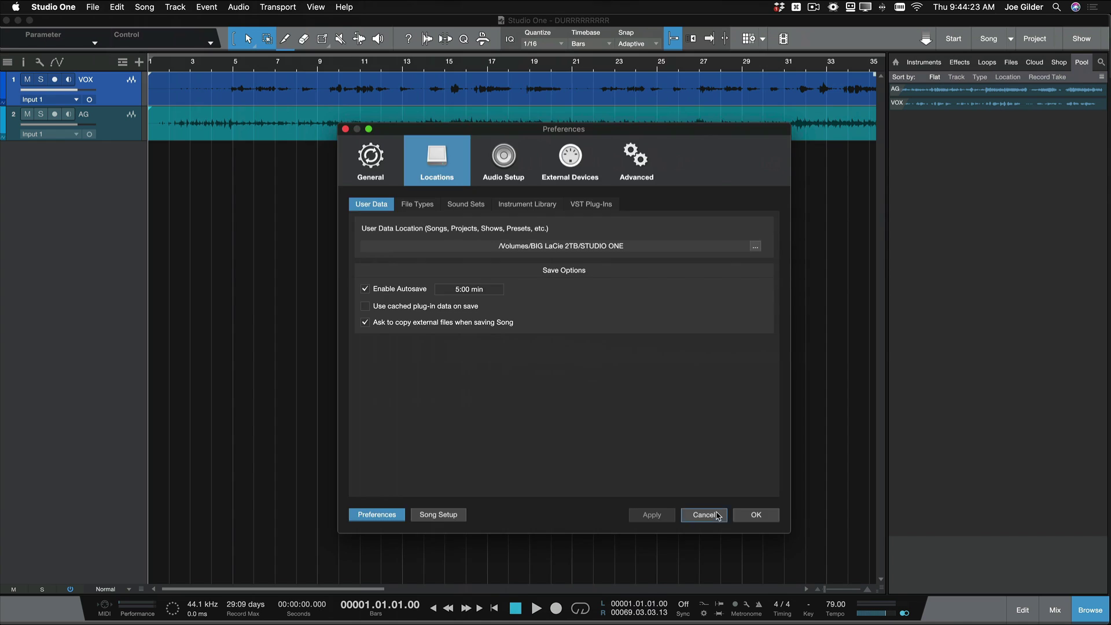
pyautogui.click(716, 515)
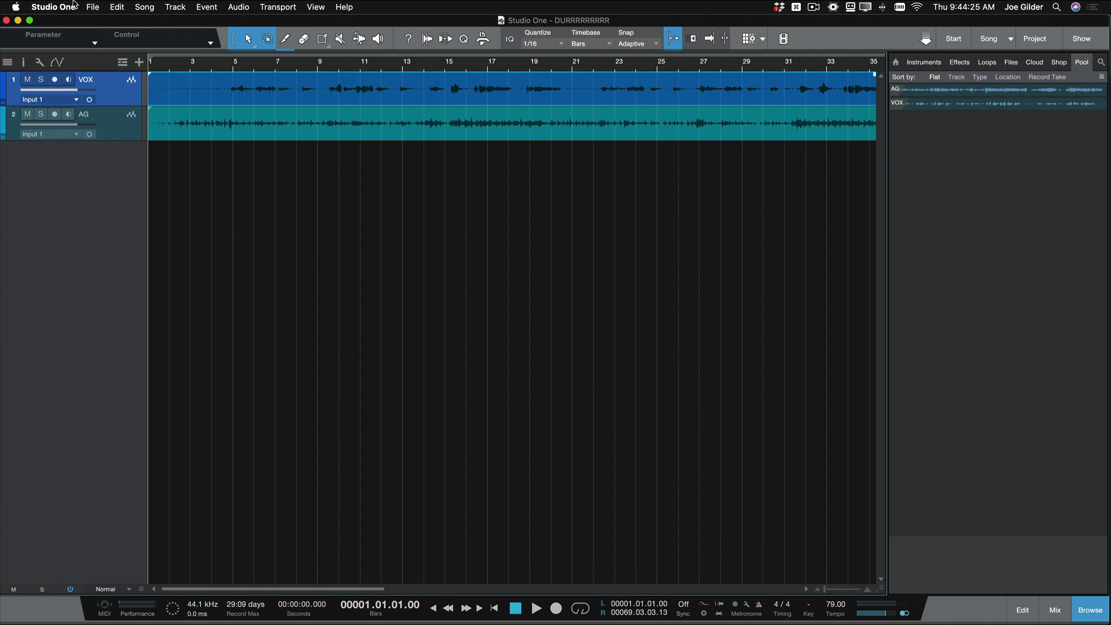
# Copy the external files AG.wav and VOX.wav into the song's Media folder
pyautogui.click(103, 5)
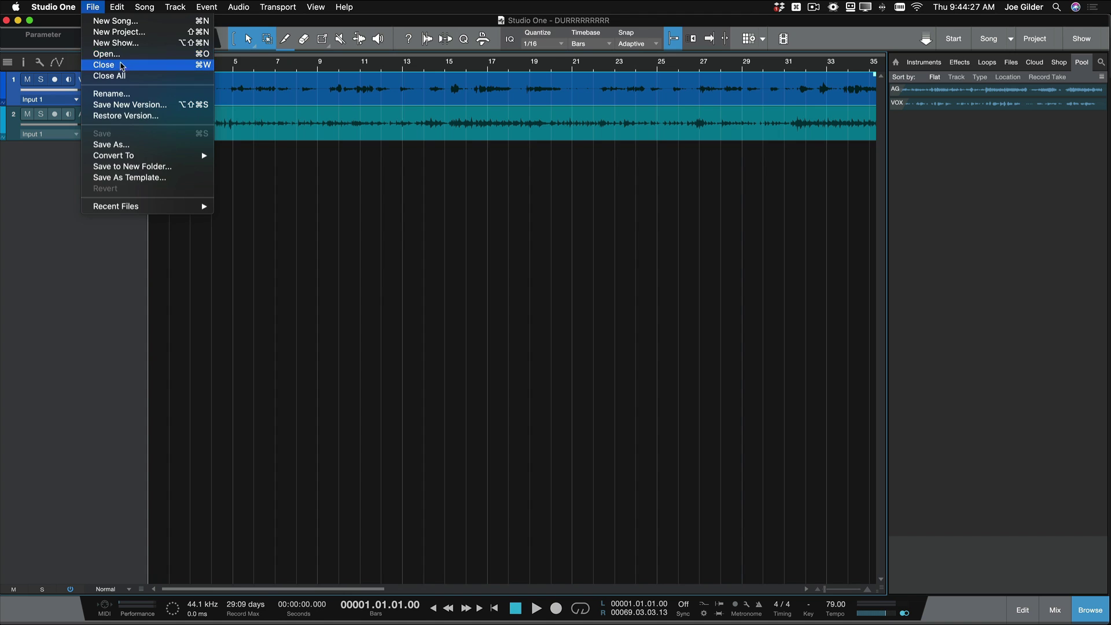
pyautogui.moveTo(145, 7)
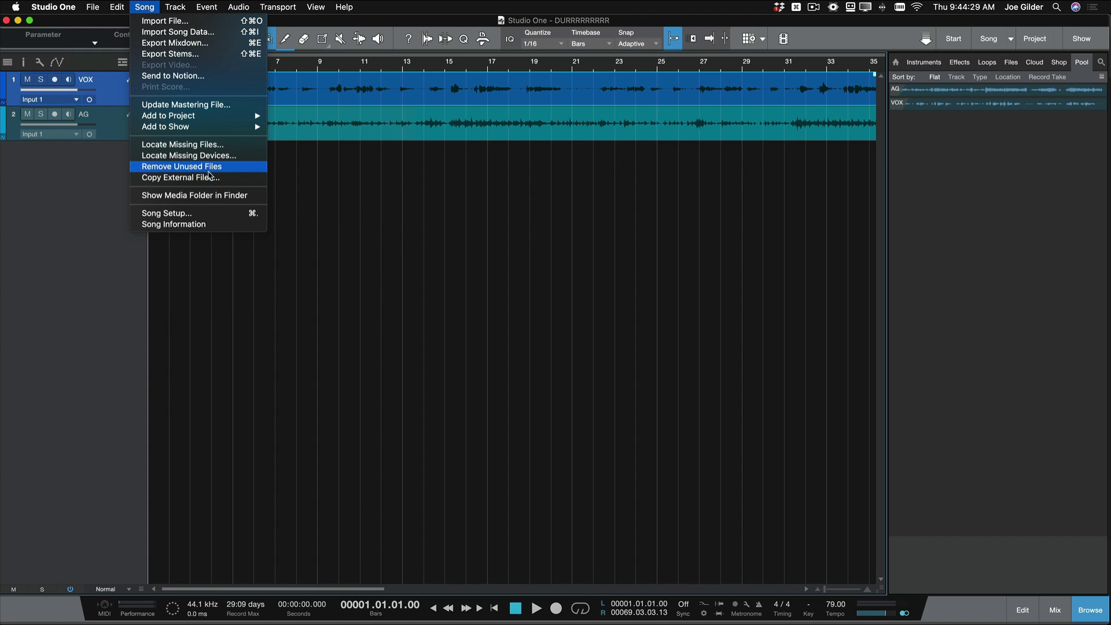
pyautogui.click(205, 177)
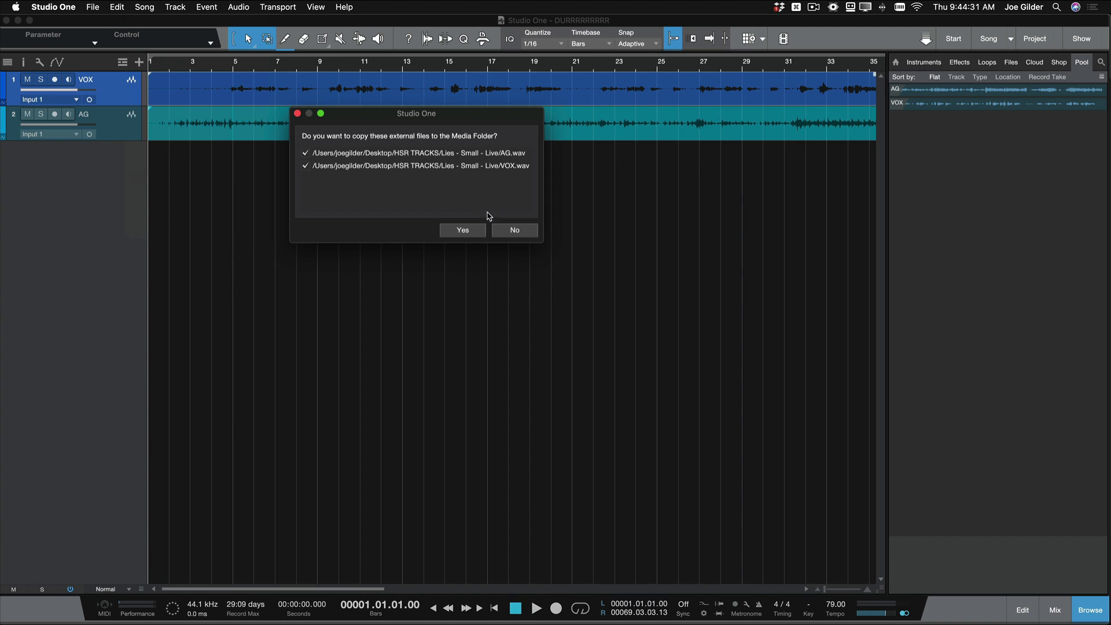
pyautogui.click(461, 230)
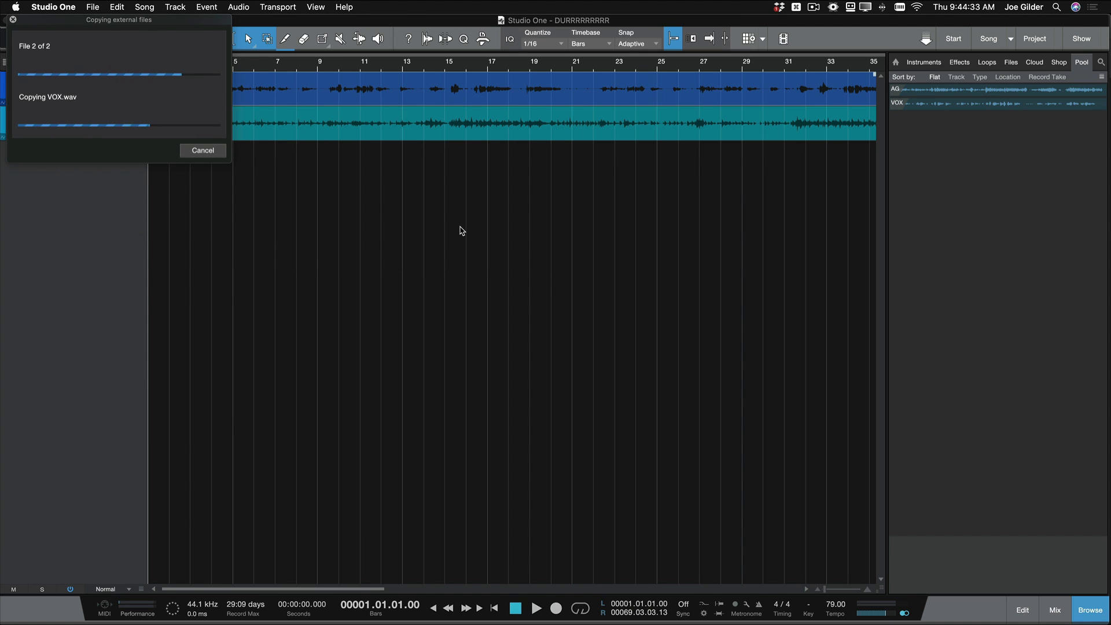
# Switch to Finder, open the song's Media folder to compare its files with the Lies - Small - Live originals, and return to Studio One
pyautogui.press('super+Tab')
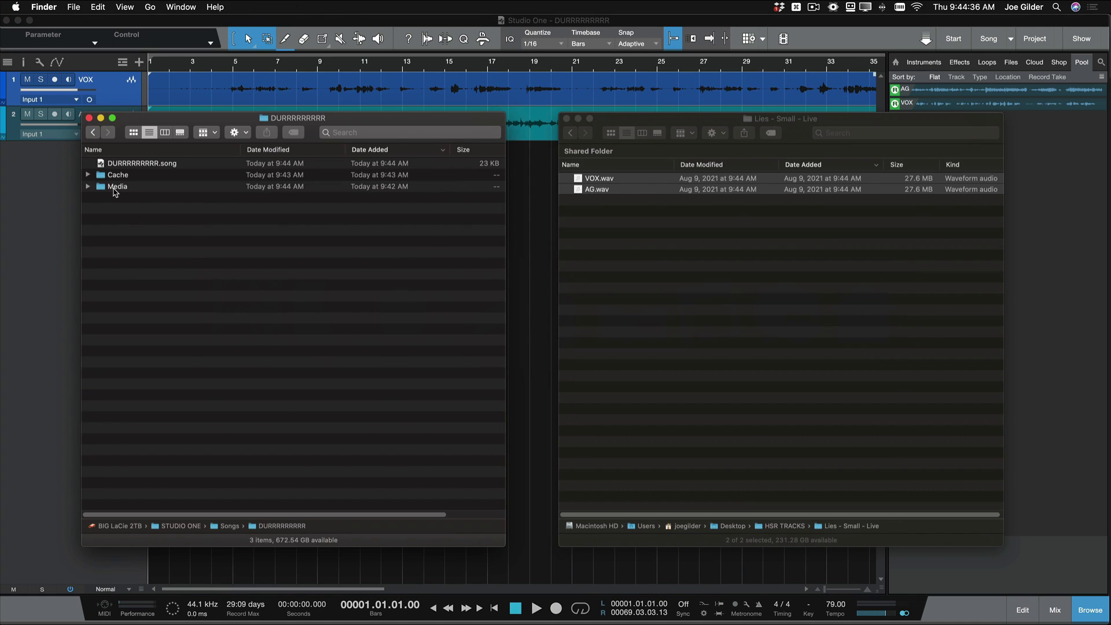
pyautogui.doubleClick(115, 188)
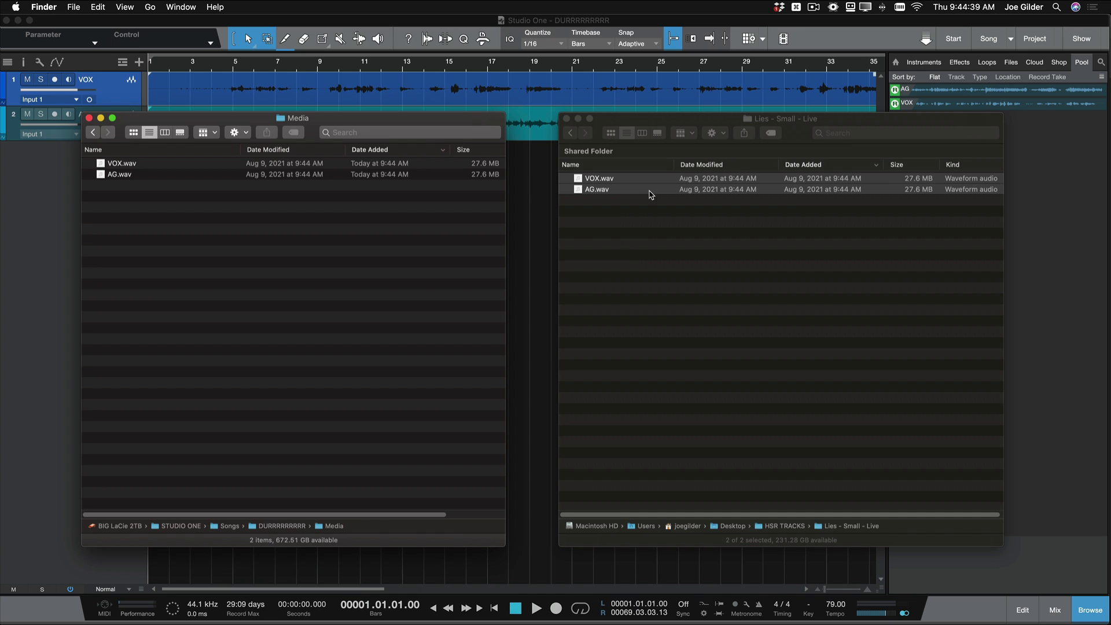
pyautogui.click(450, 23)
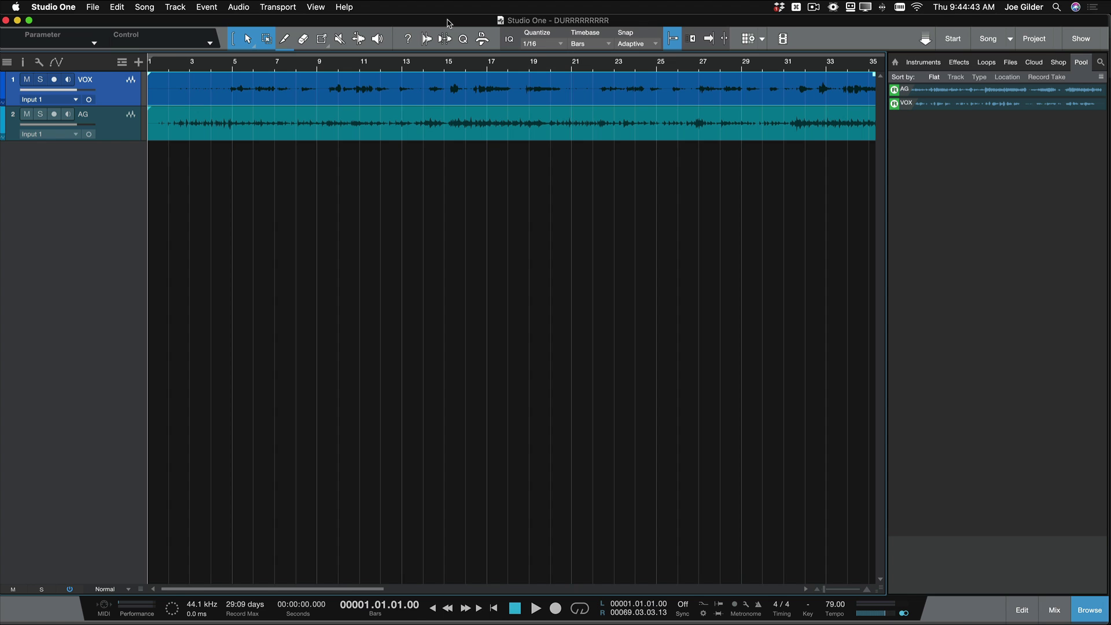
pyautogui.press('super+Tab')
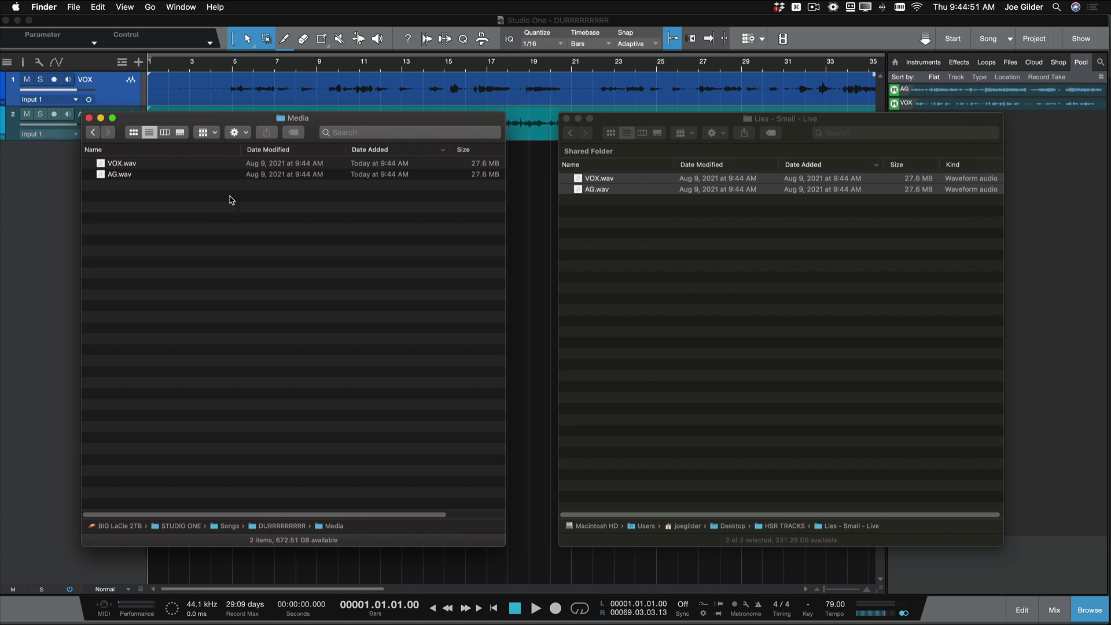
pyautogui.click(391, 22)
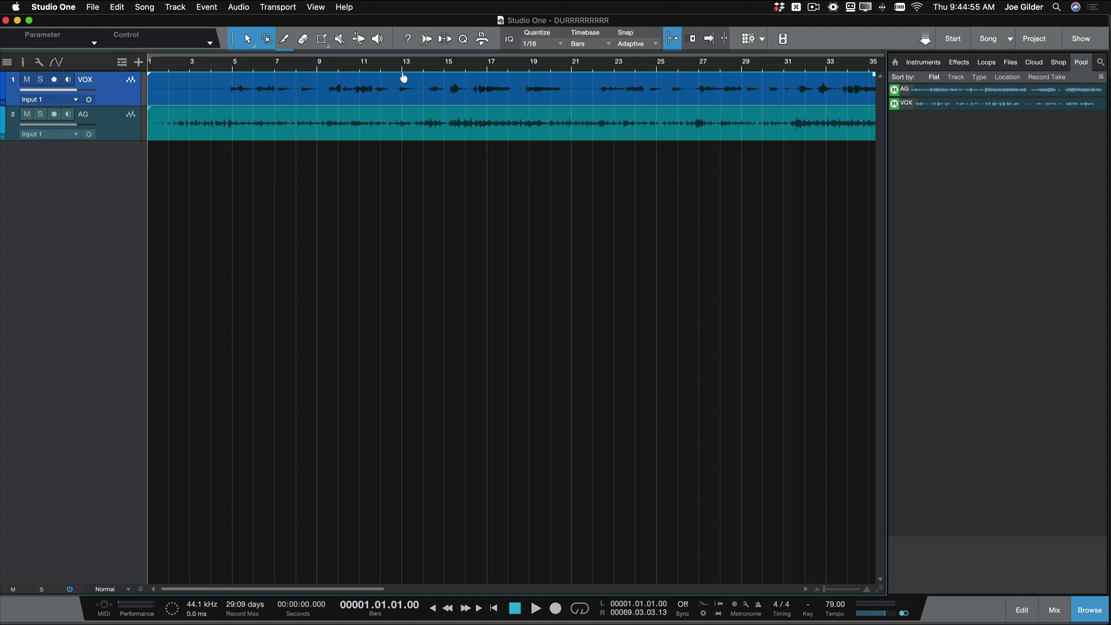
# Add two audio tracks named Bass 1 and Bass 2 below the AG track
pyautogui.press('w')
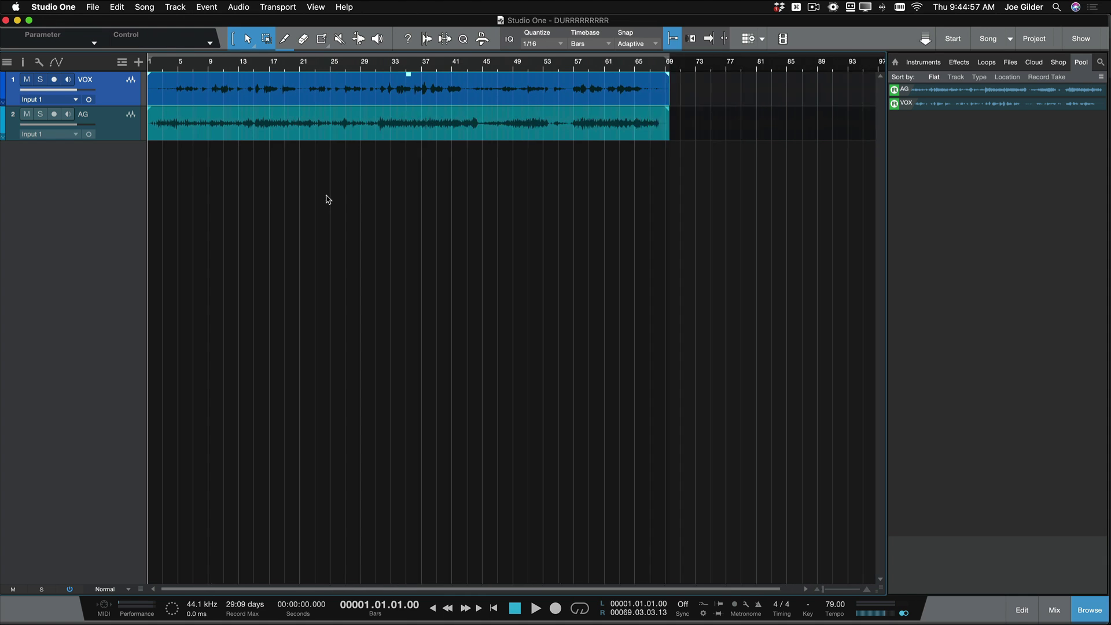
pyautogui.click(120, 135)
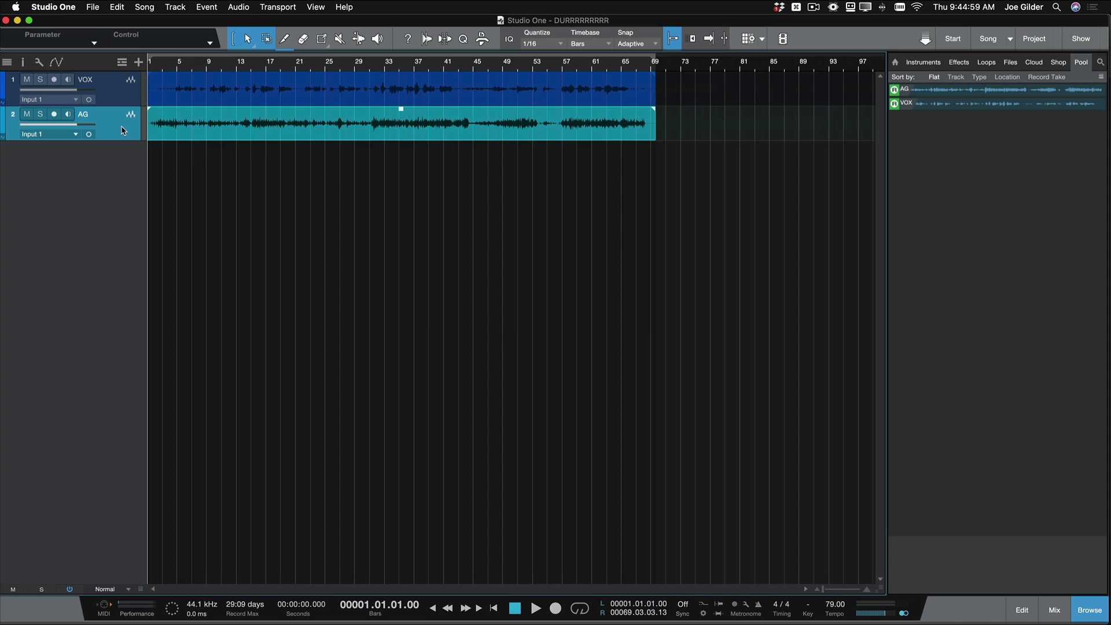
pyautogui.press('t')
pyautogui.press('Return')
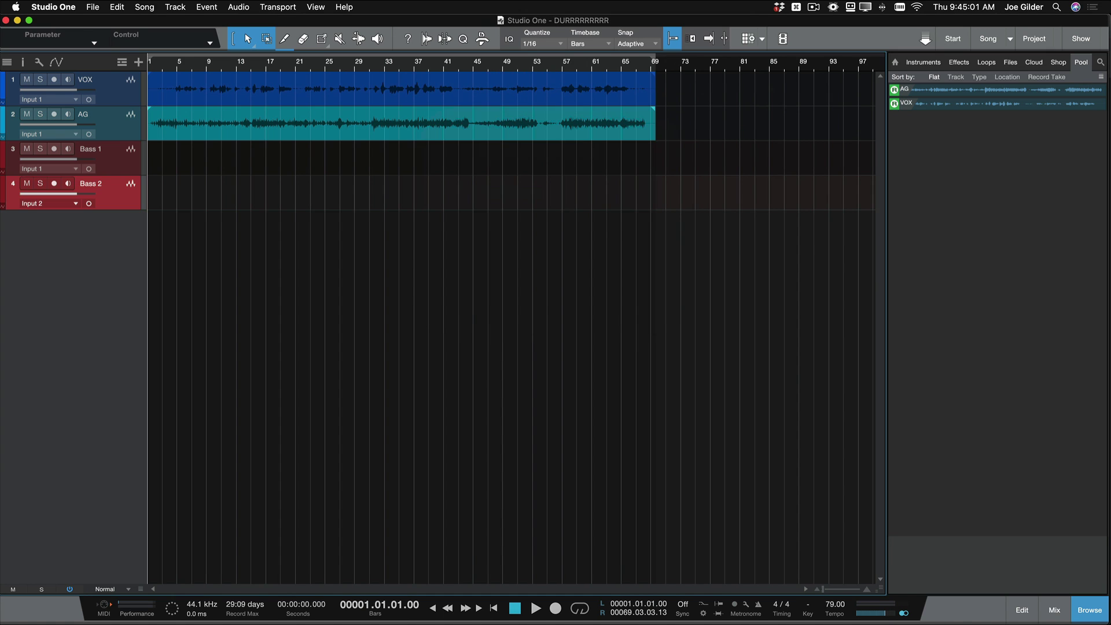
# Arm the Bass 1 track and record a take of about two bars from the start of the song
pyautogui.click(54, 149)
pyautogui.press('f')
pyautogui.press('KP_Multiply')
pyautogui.press('e')
pyautogui.press('e')
pyautogui.press('e')
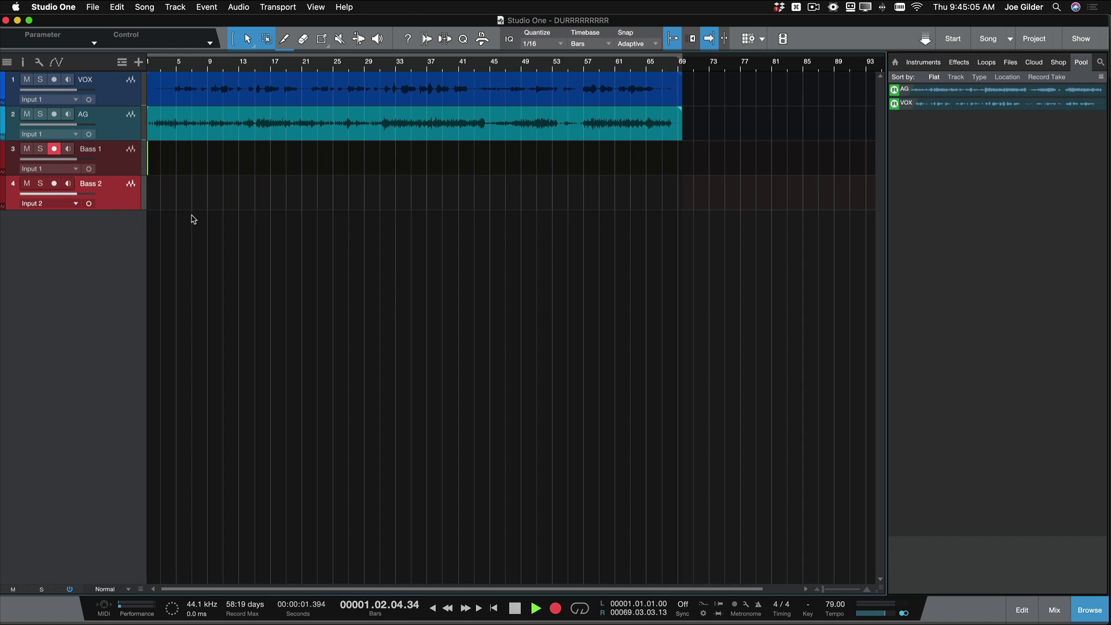
pyautogui.press('f')
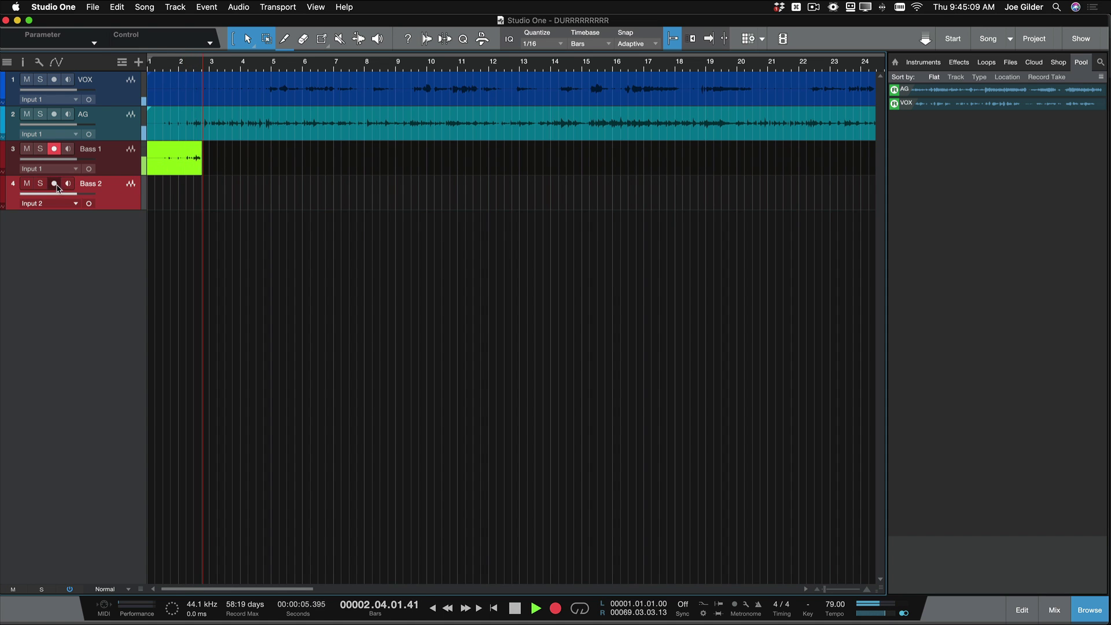
pyautogui.press('space')
# Select the Bass 1 recording in the Pool and delete its event from the Bass 1 track
pyautogui.click(126, 195)
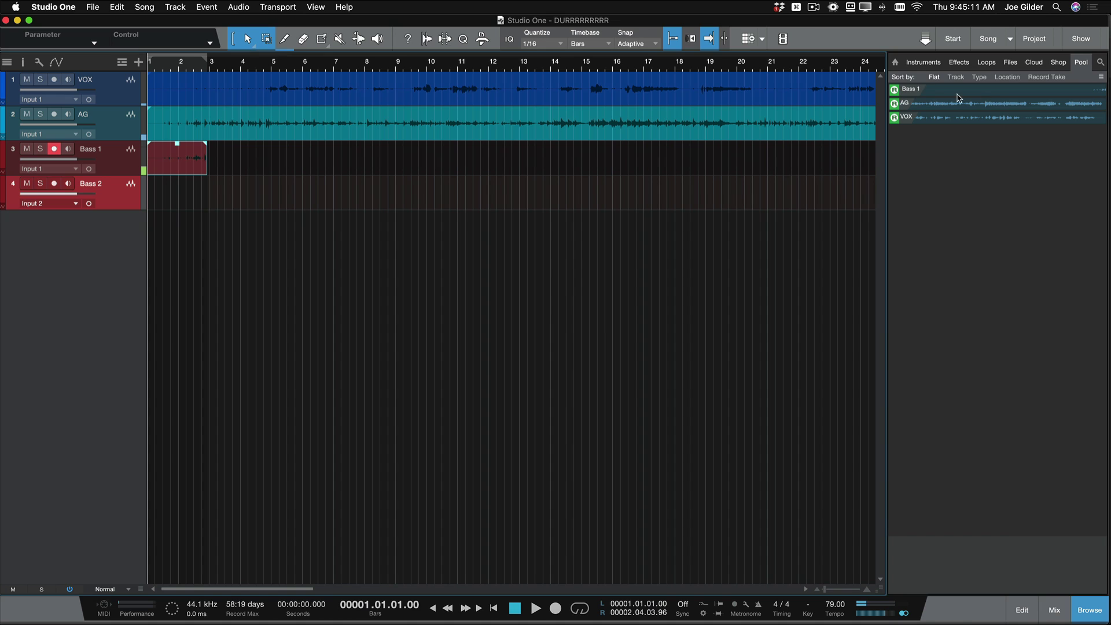
pyautogui.click(925, 92)
pyautogui.click(183, 169)
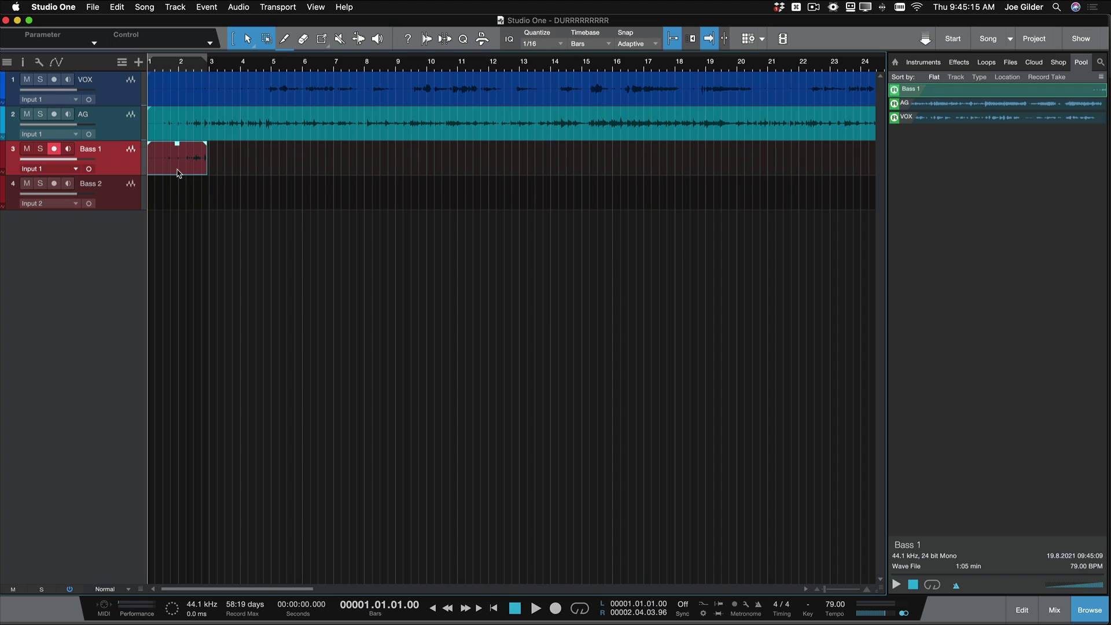
pyautogui.press('Delete')
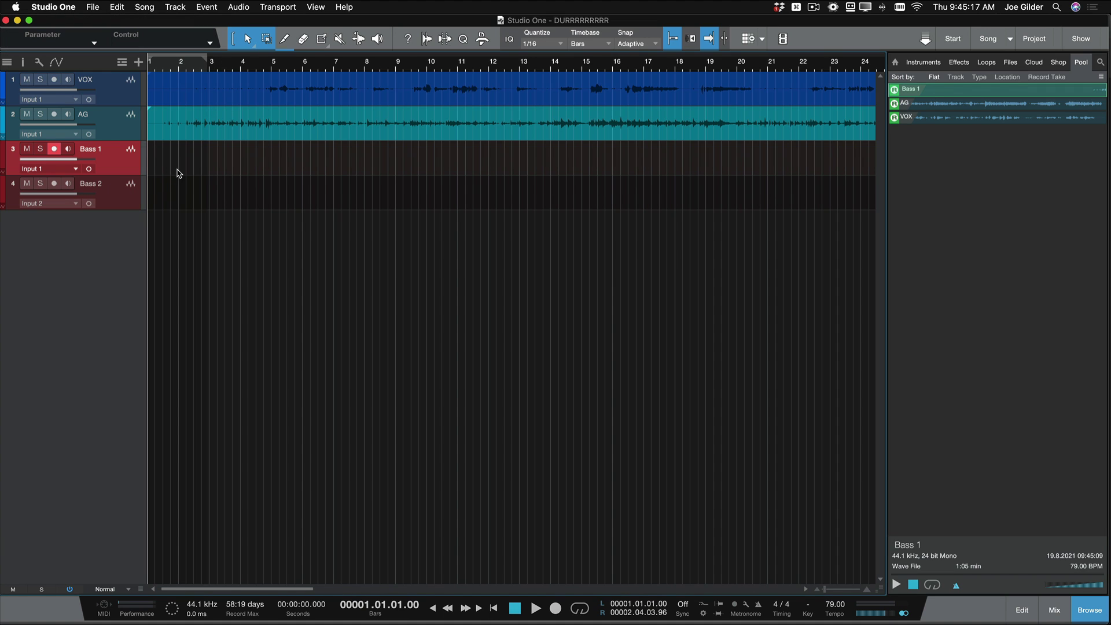
# Check the song's Media folder in Finder for the deleted Bass 1 take's audio file and return to Studio One
pyautogui.press('e')
pyautogui.press('e')
pyautogui.press('e')
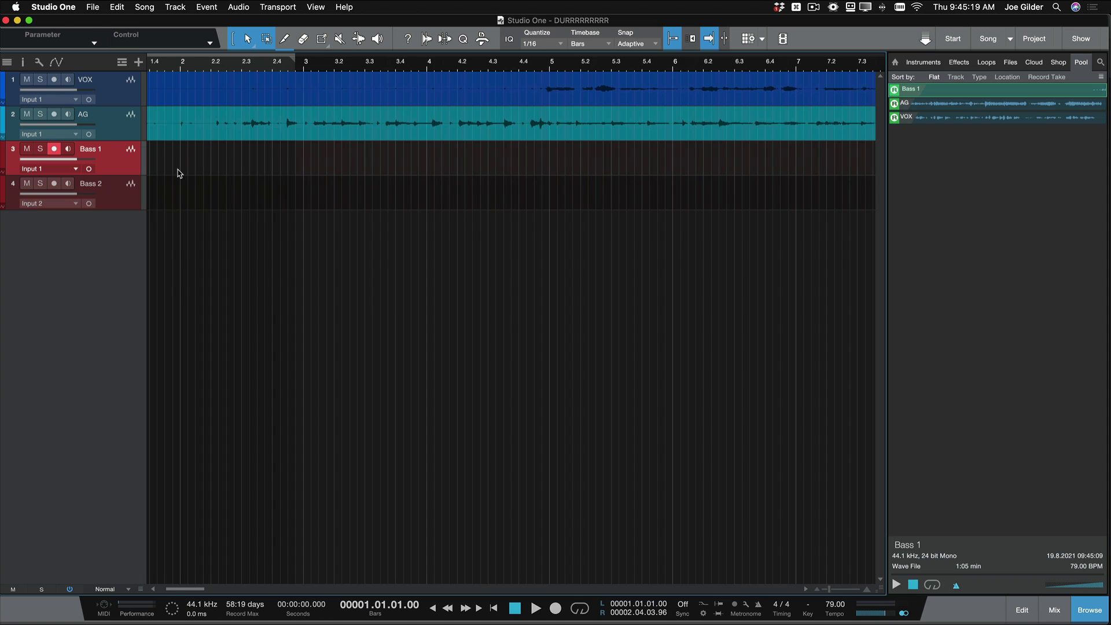
pyautogui.hotkey('shift', 'e')
pyautogui.hotkey('shift', 'e')
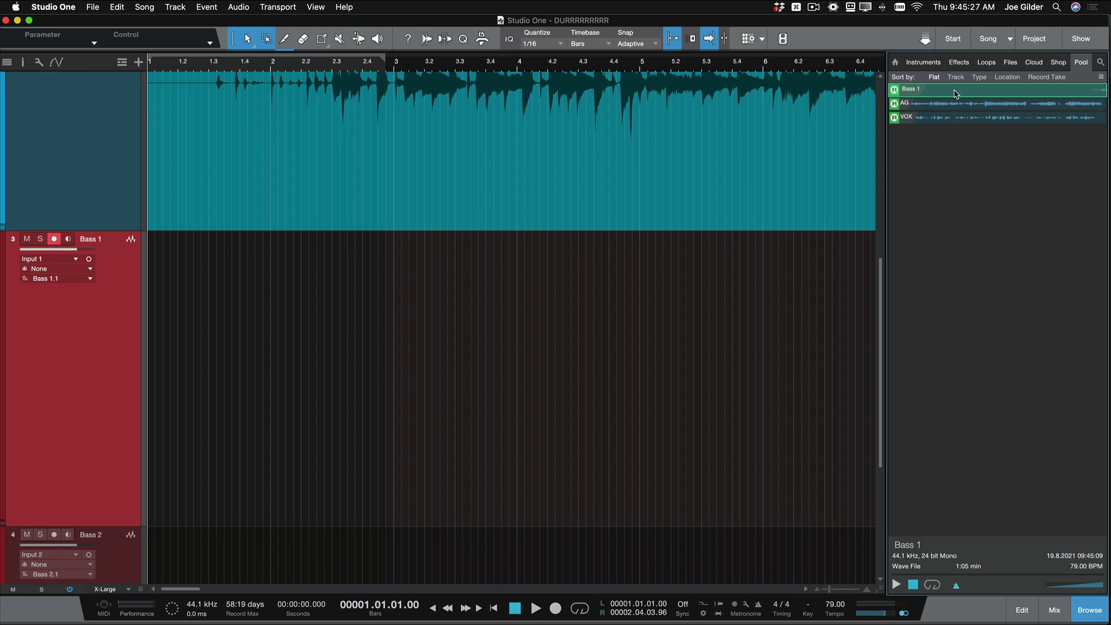
pyautogui.press('super+Tab')
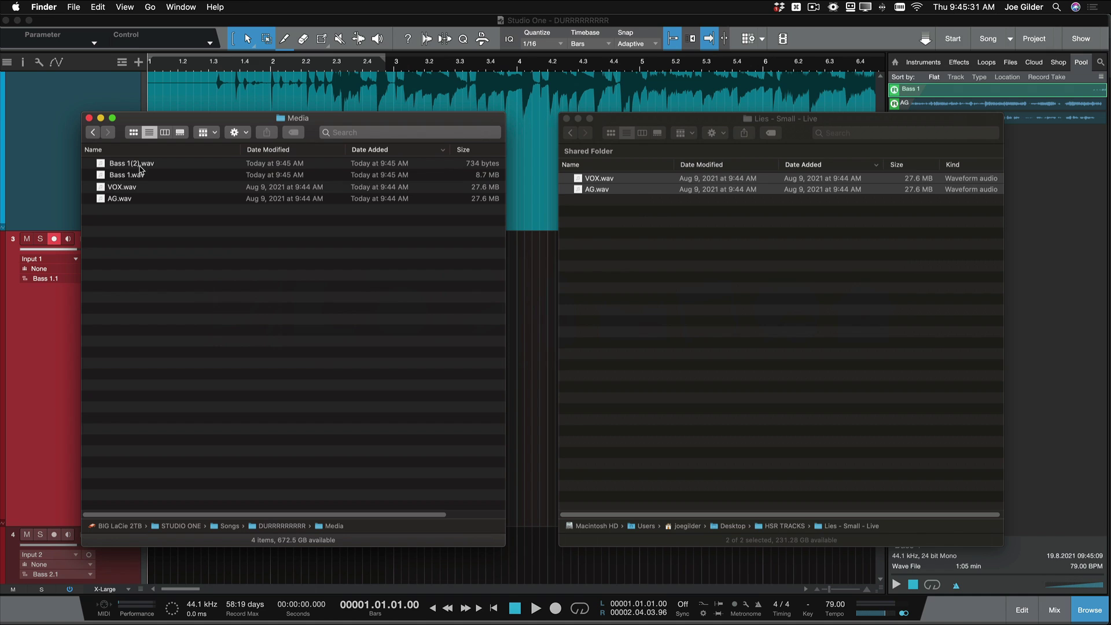
pyautogui.press('super+Tab')
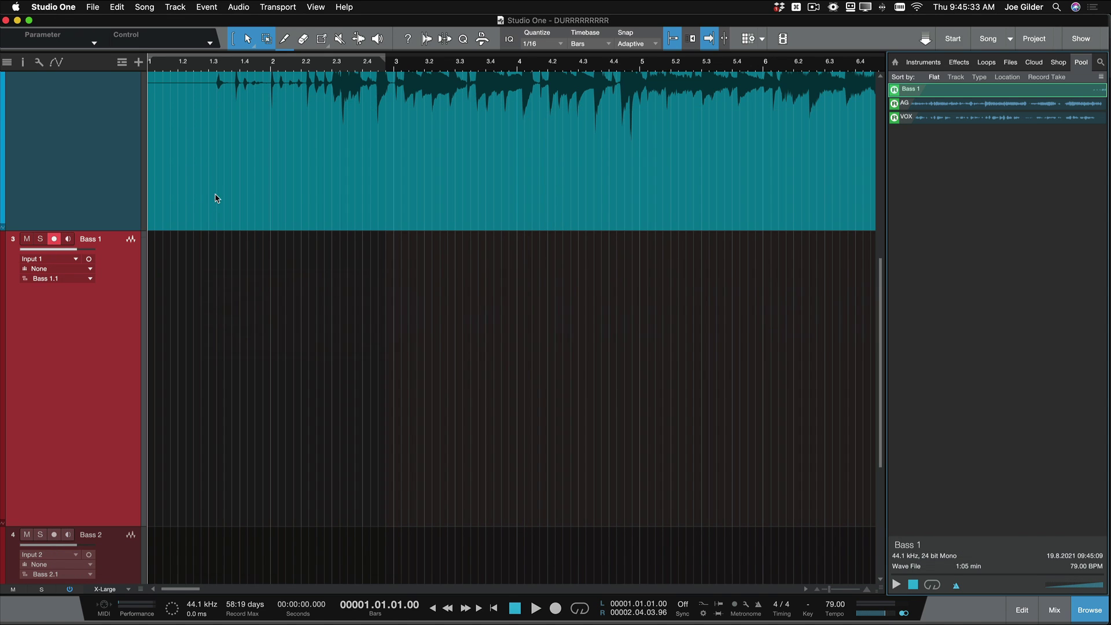
# Record another Bass 1 take from the song start and punch in a short section over it from about beat 2.3
pyautogui.press('KP_Multiply')
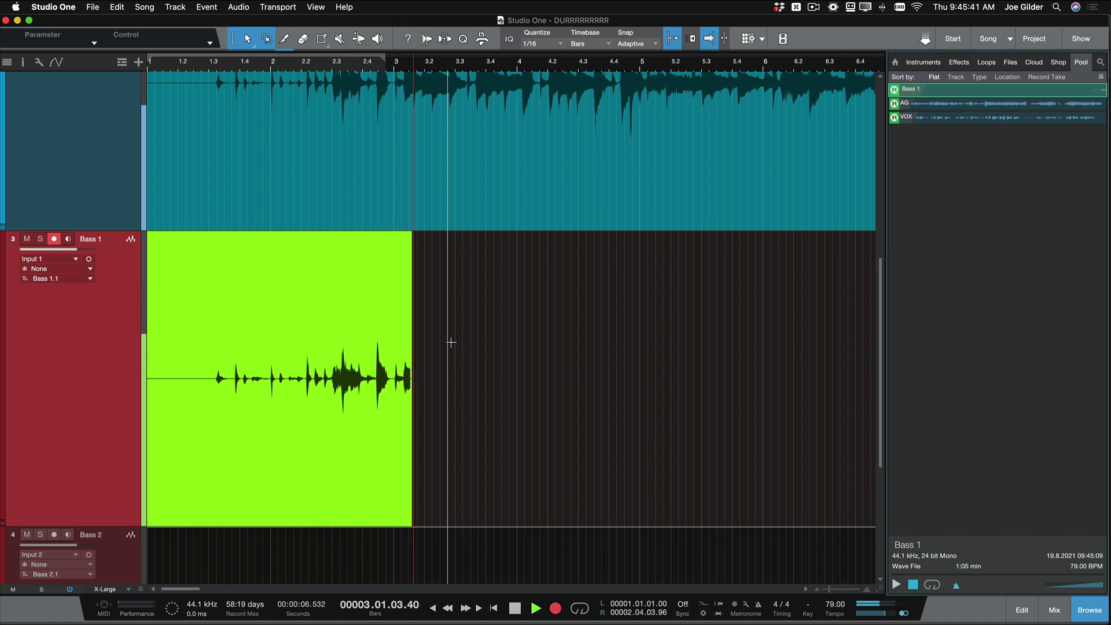
pyautogui.press('space')
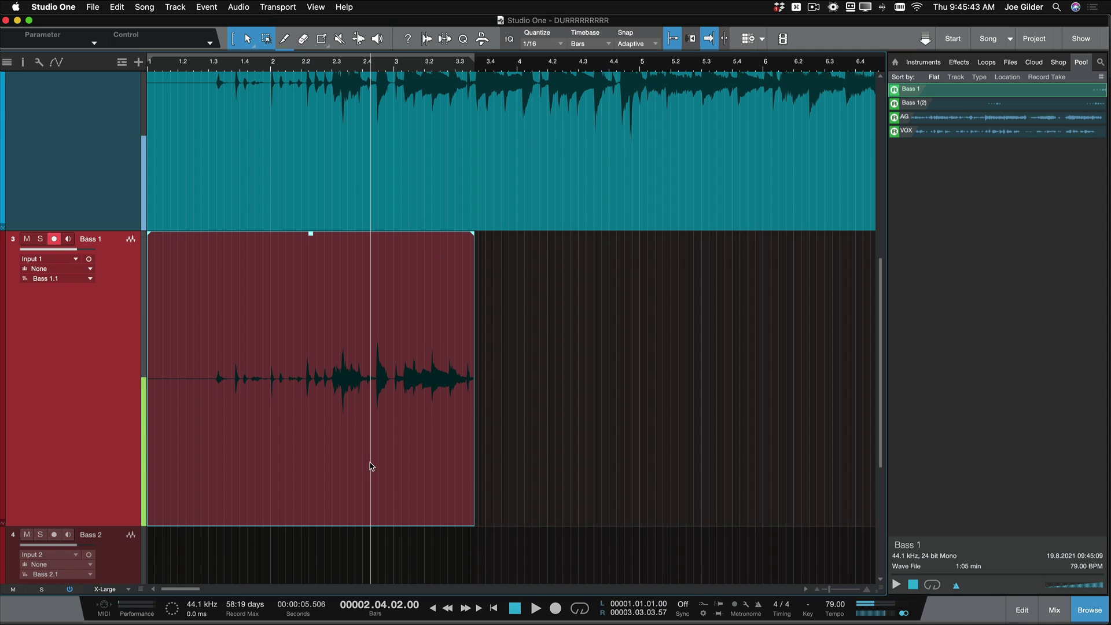
pyautogui.click(358, 348)
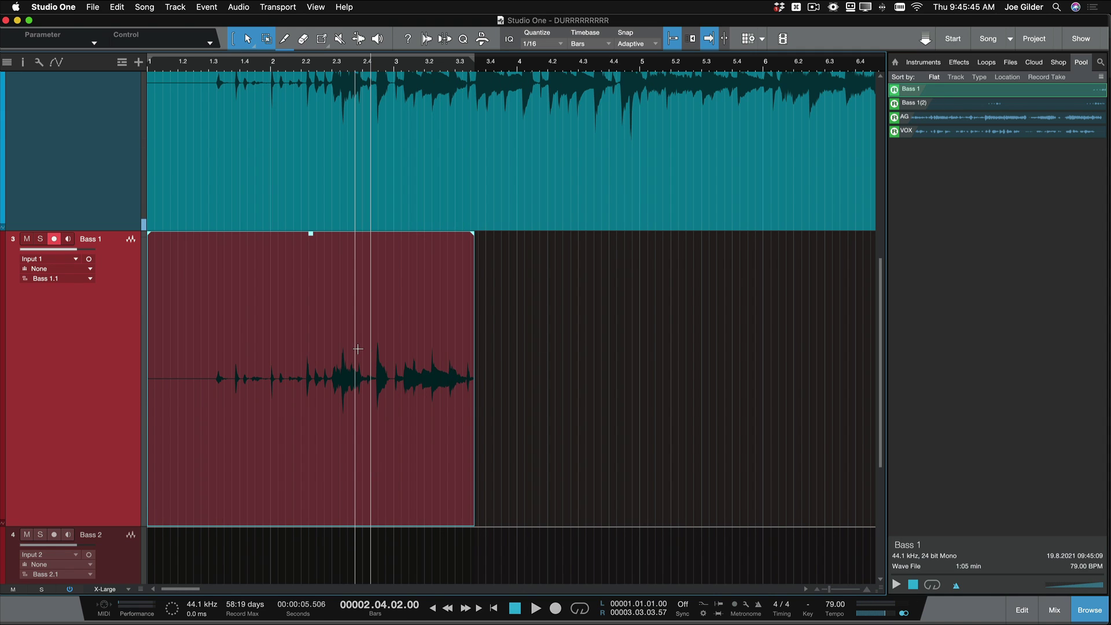
pyautogui.press('KP_Multiply')
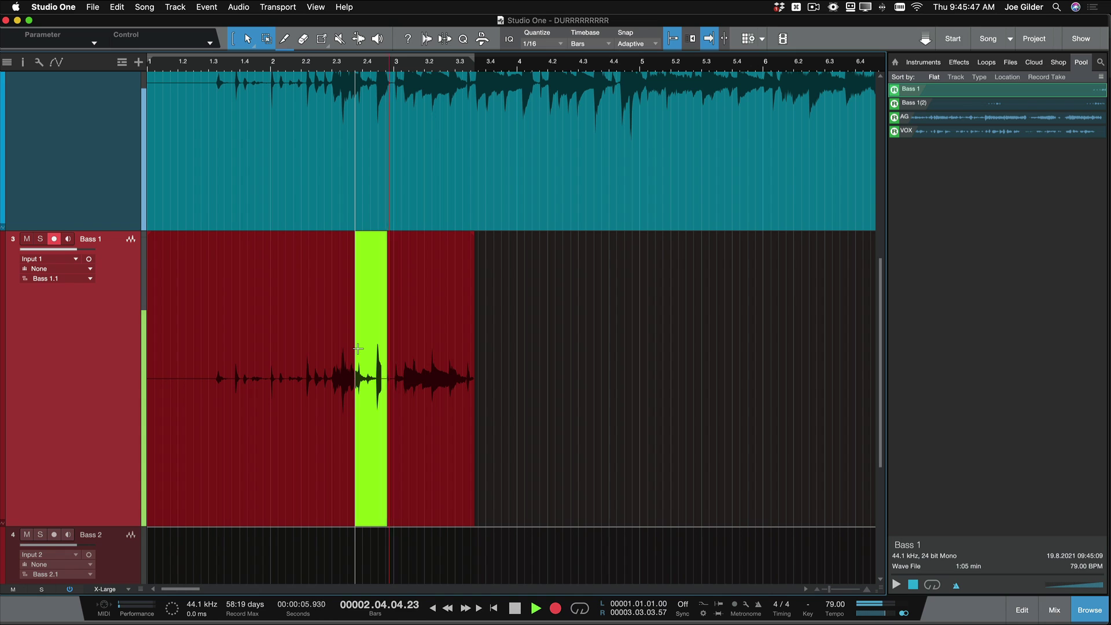
pyautogui.press('KP_Multiply')
pyautogui.press('space')
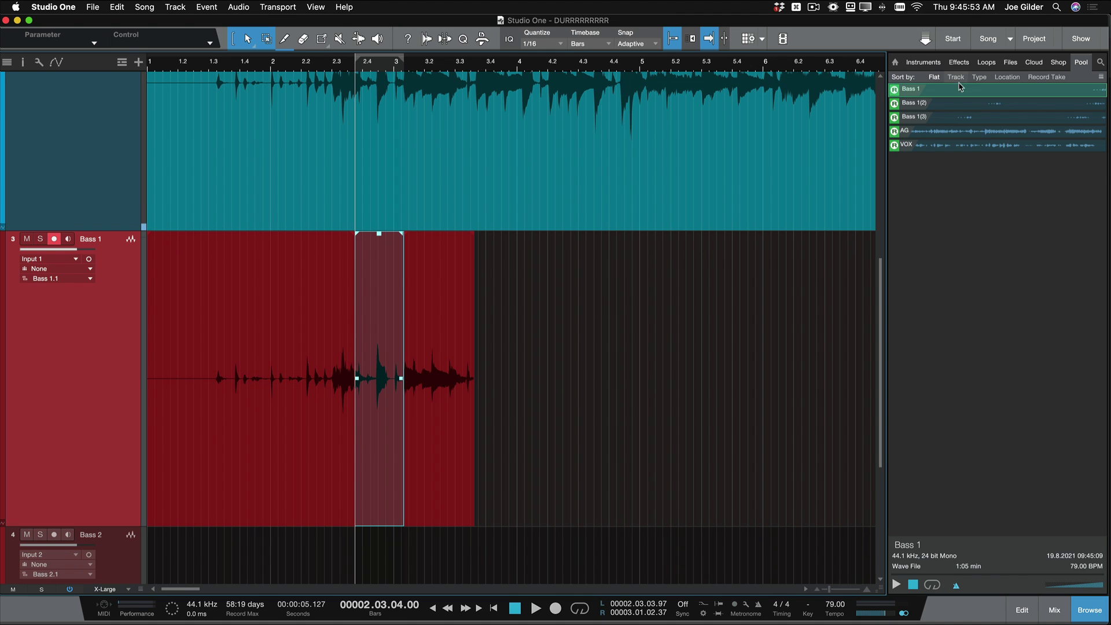
# Inspect the Bass 1 recordings in the Pool, switching briefly to Finder and back to Studio One
pyautogui.click(938, 105)
pyautogui.click(938, 93)
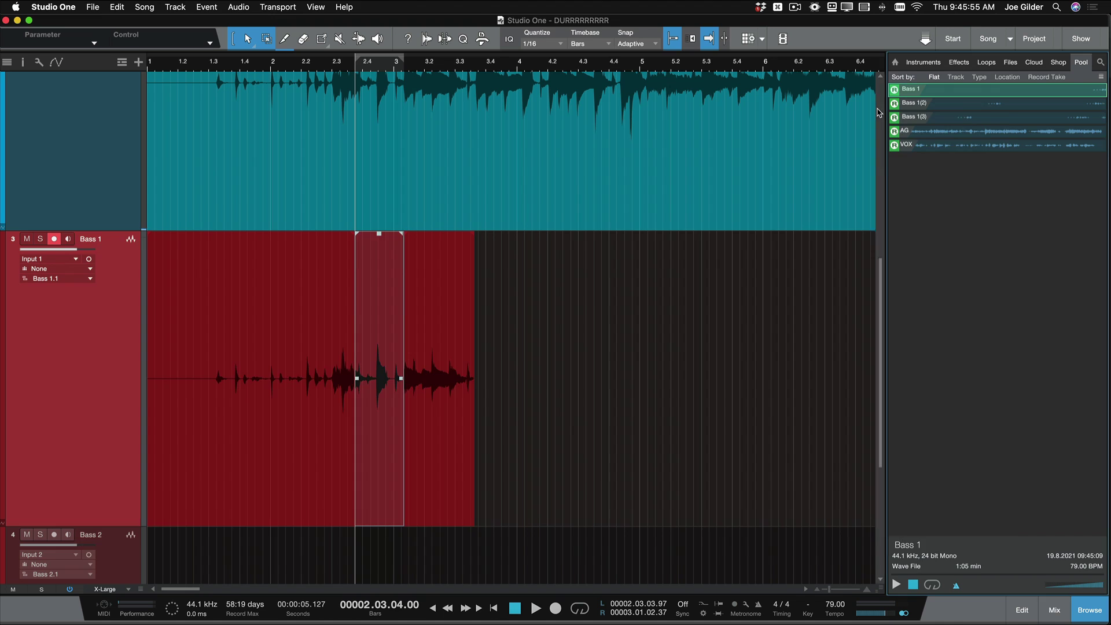
pyautogui.press('super+Tab')
pyautogui.press('super+Tab')
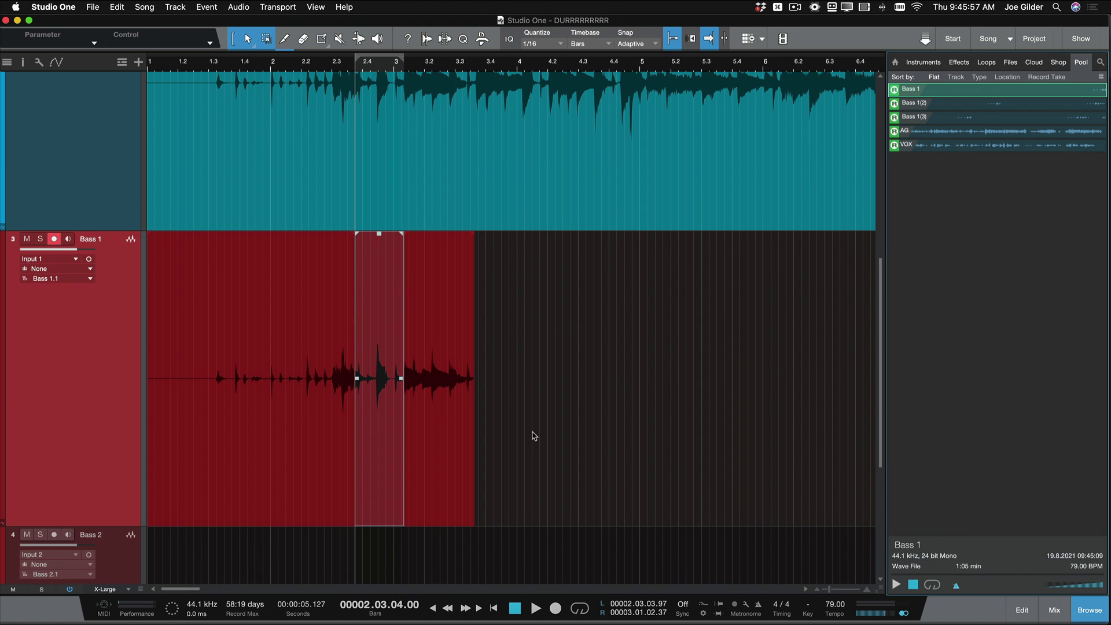
# Delete all Bass 1 events and record three separate short takes in one pass, punching in and out from about bar 2.3
pyautogui.hotkey('alt', 'x')
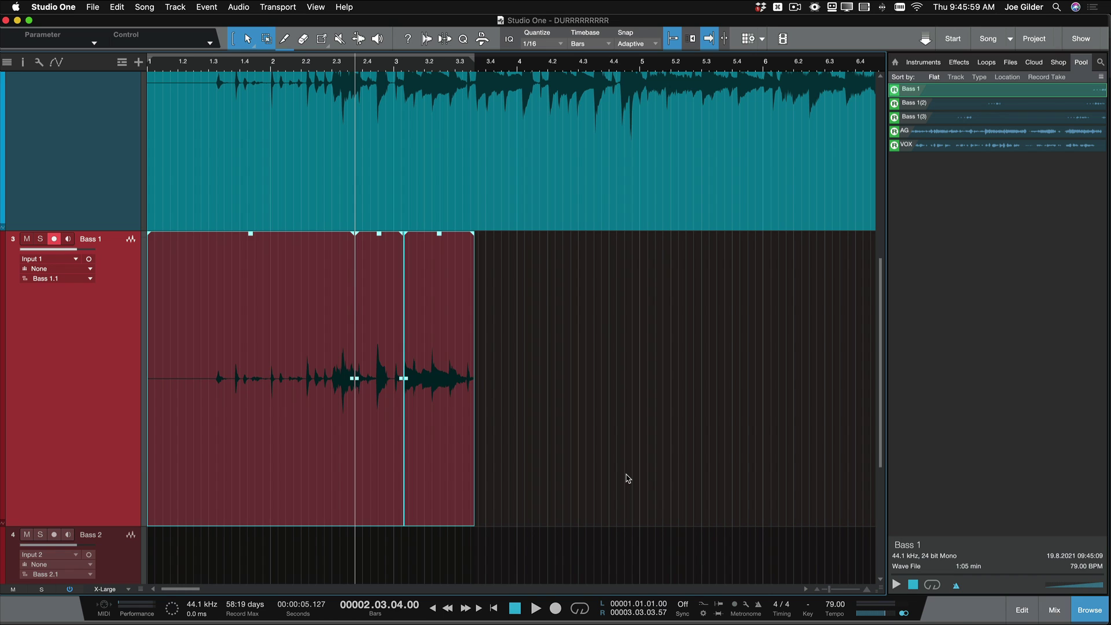
pyautogui.press('Delete')
pyautogui.press('KP_Multiply')
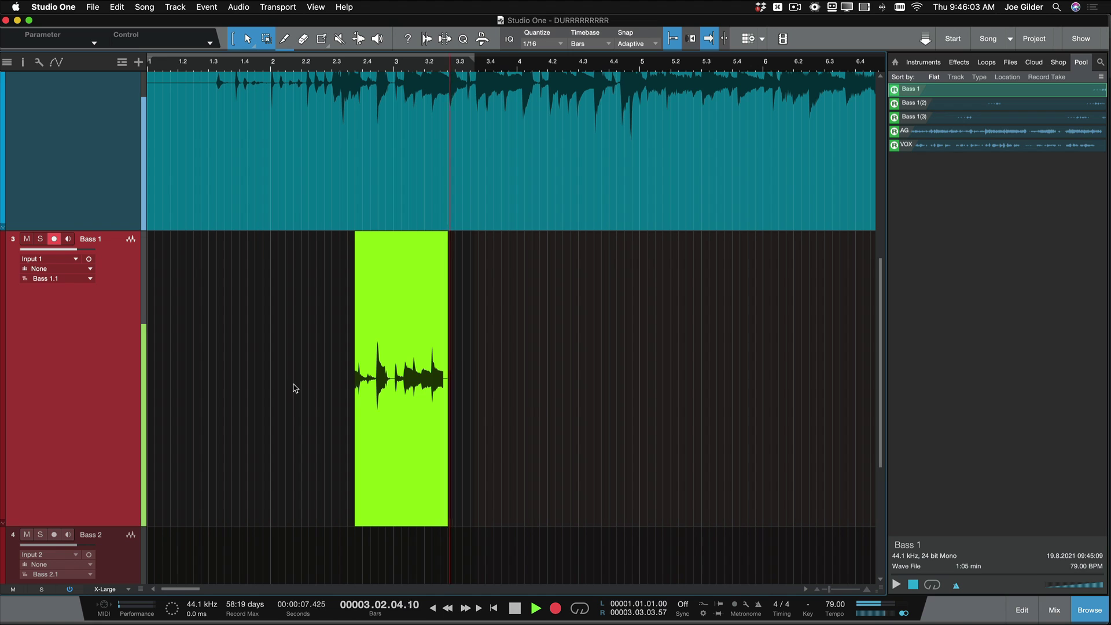
pyautogui.press('KP_Multiply')
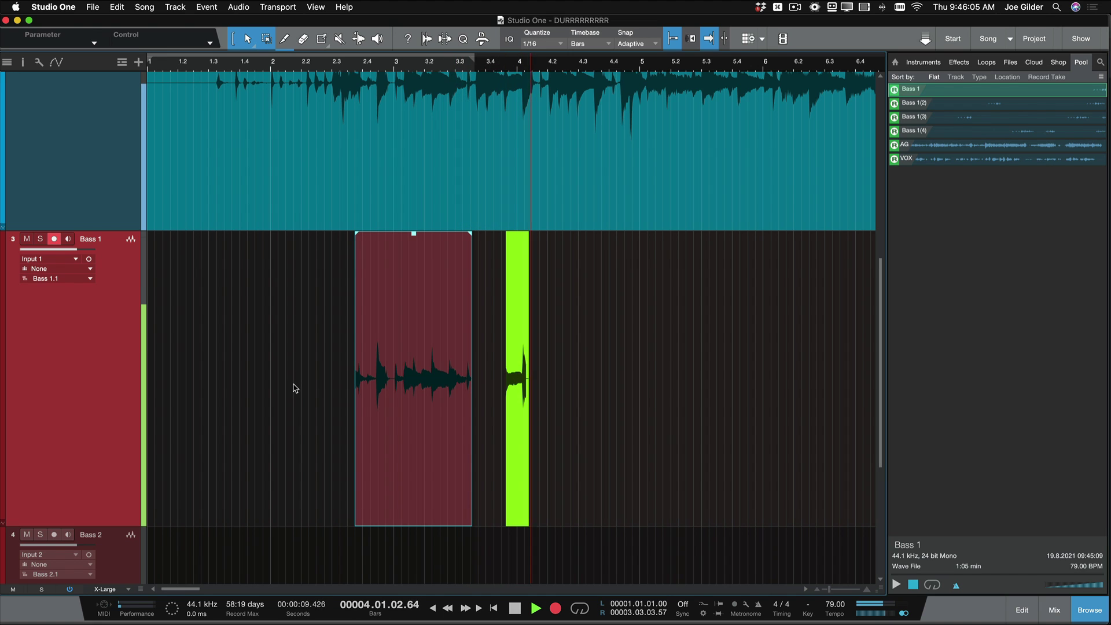
pyautogui.press('KP_Multiply')
pyautogui.press('KP_Multiply')
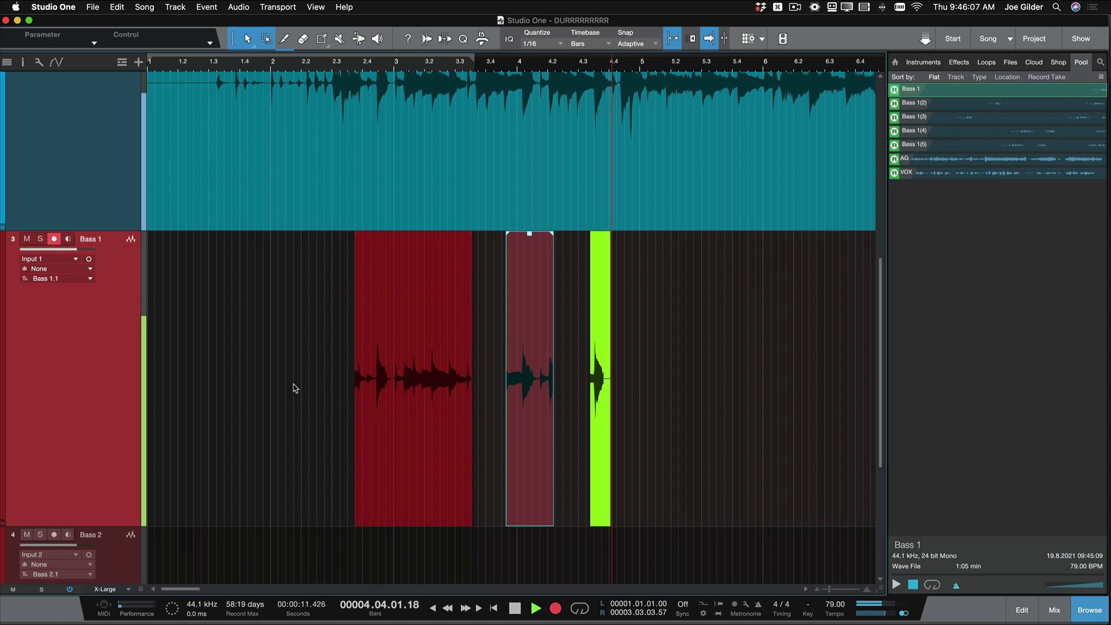
pyautogui.press('space')
# Delete the three short takes from the Bass 1 track and save the song
pyautogui.moveTo(308, 434); pyautogui.dragTo(598, 413)
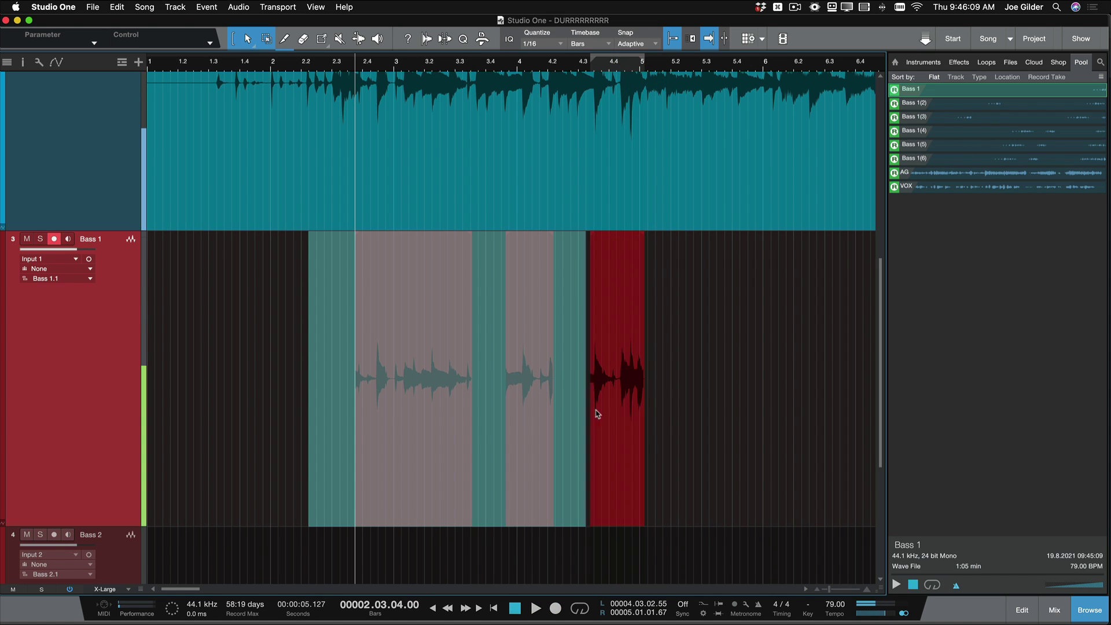
pyautogui.press('Delete')
pyautogui.press('super+s')
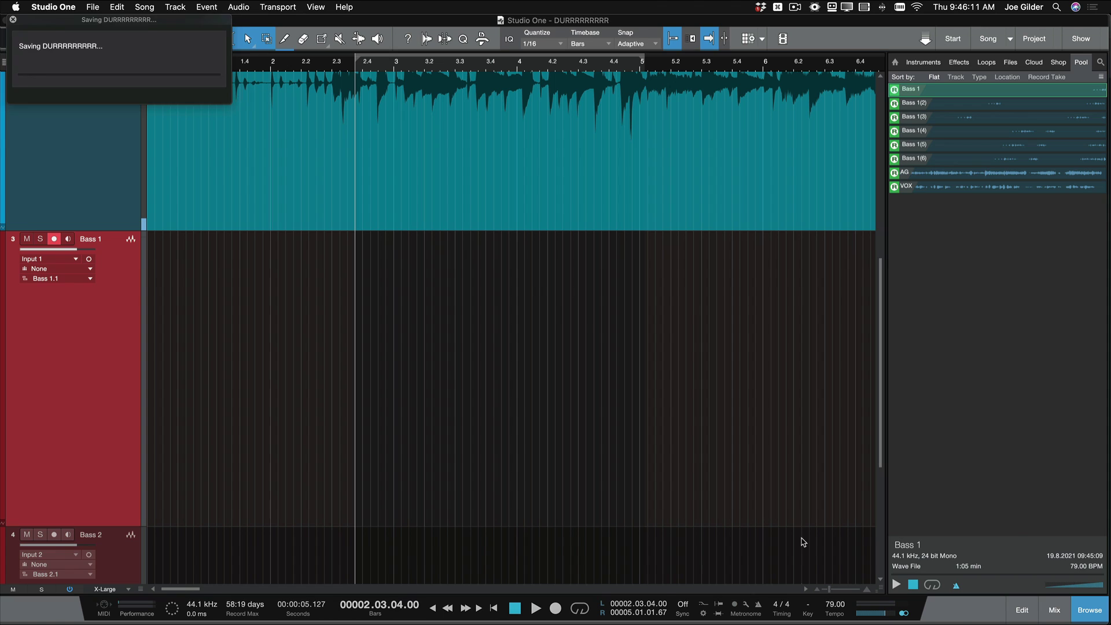
# Check the Bass 1 files in Finder's Media folder, return to Studio One, and undo and redo the deletion of the three takes
pyautogui.press('super+Tab')
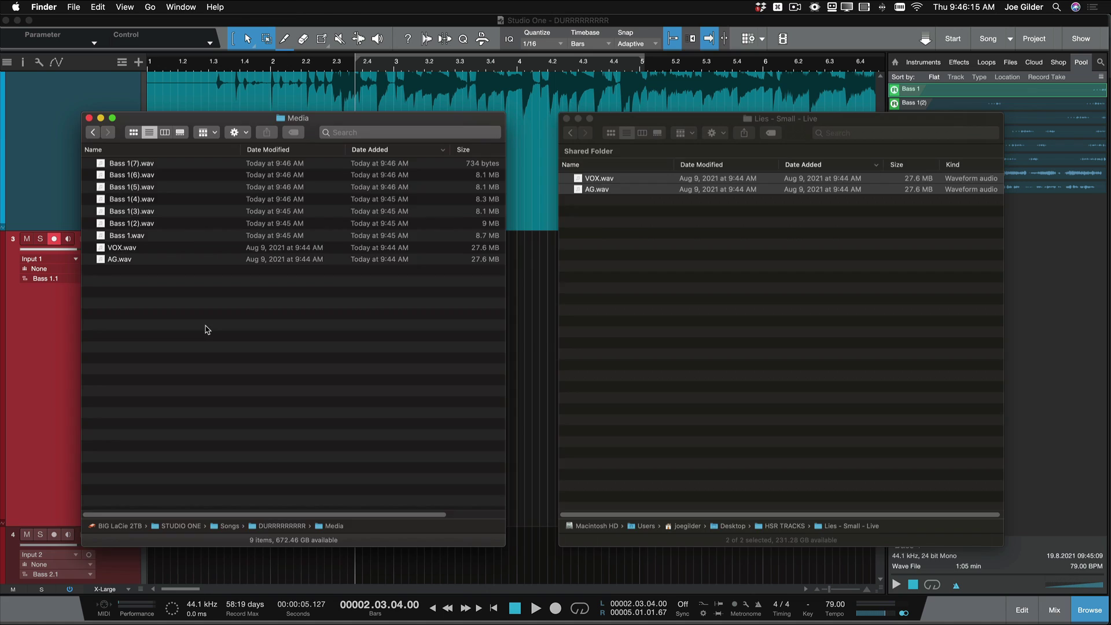
pyautogui.press('super+Tab')
pyautogui.press('super+z')
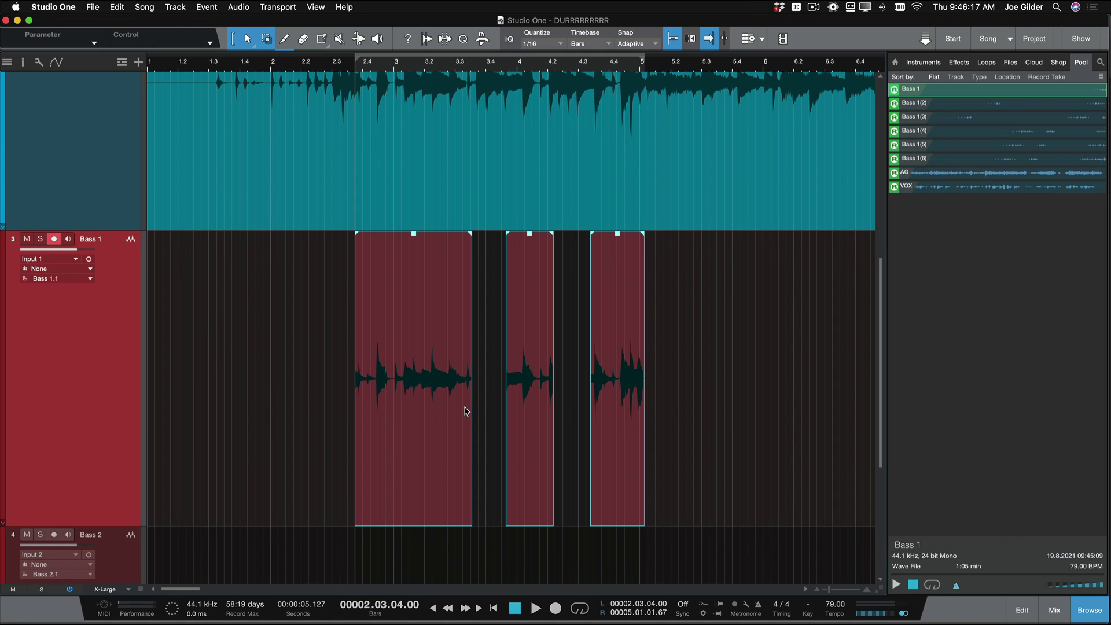
pyautogui.press('super+shift+z')
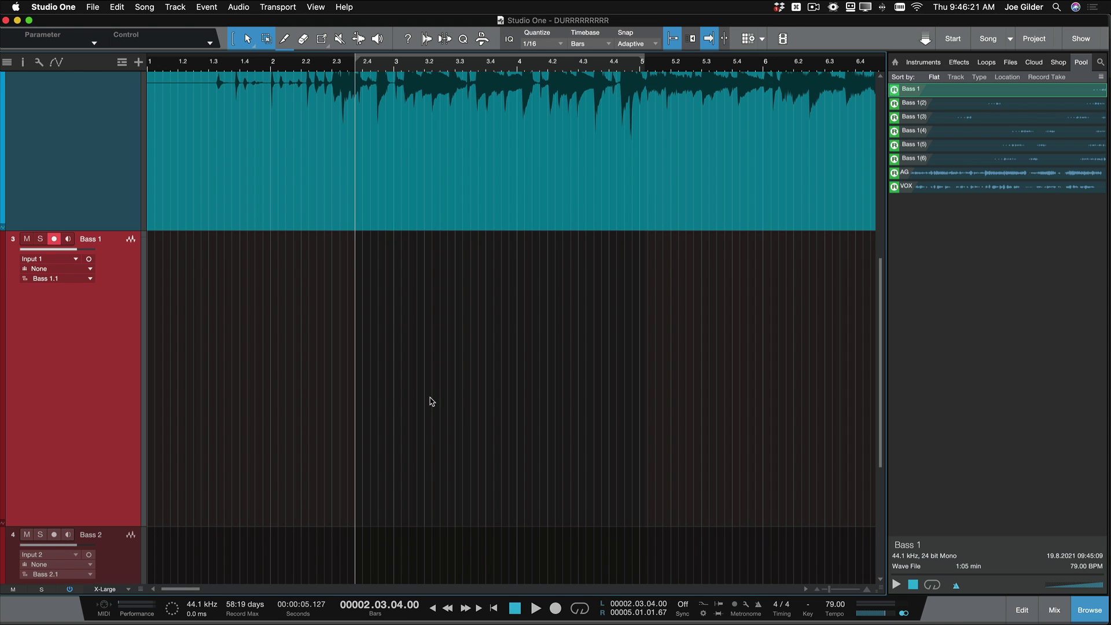
# Set the loop range over the empty Bass 1 track from 2.01.01 to 37.02.01 and place the playhead at about bar 39.3
pyautogui.press('w')
pyautogui.press('w')
pyautogui.press('w')
pyautogui.press('w')
pyautogui.press('w')
pyautogui.press('w')
pyautogui.press('w')
pyautogui.press('w')
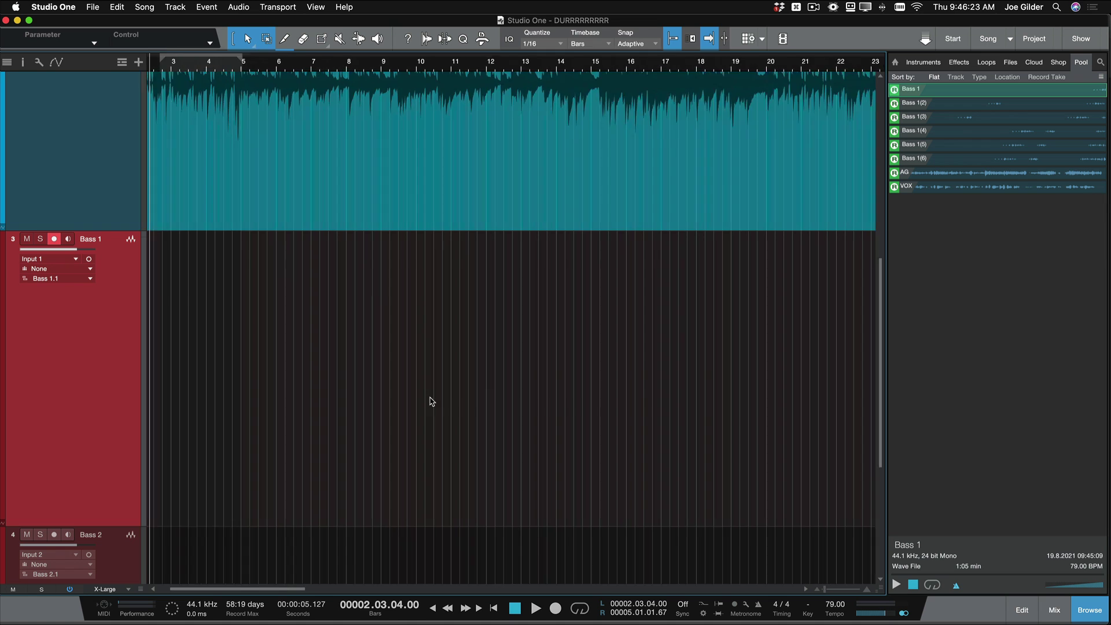
pyautogui.press('w')
pyautogui.press('w')
pyautogui.press('w')
pyautogui.press('w')
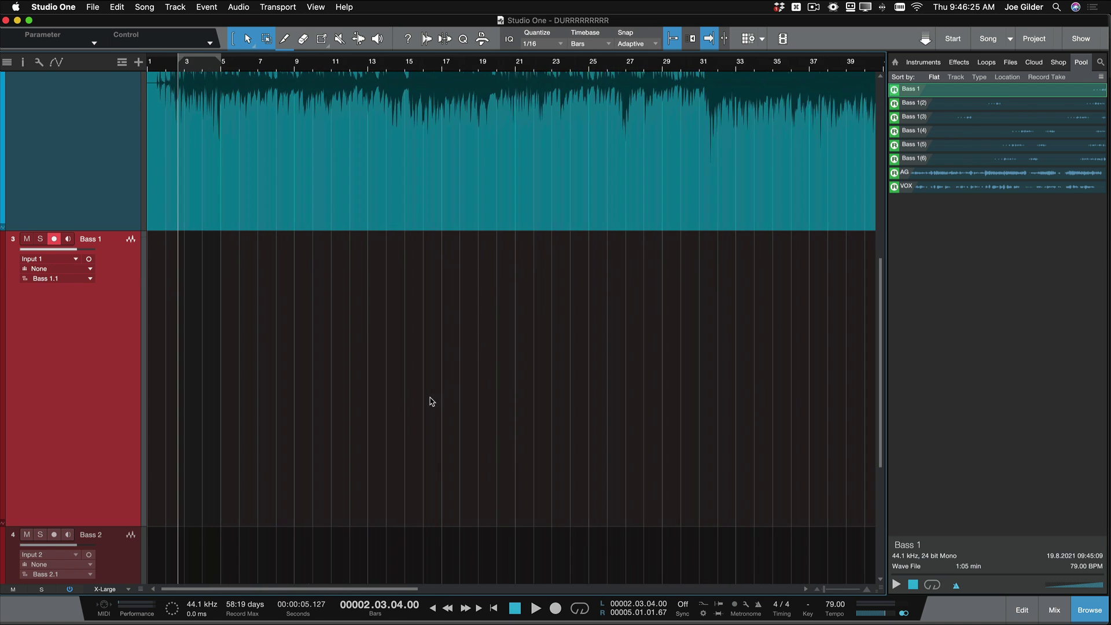
pyautogui.moveTo(164, 302); pyautogui.dragTo(764, 324)
pyautogui.press('p')
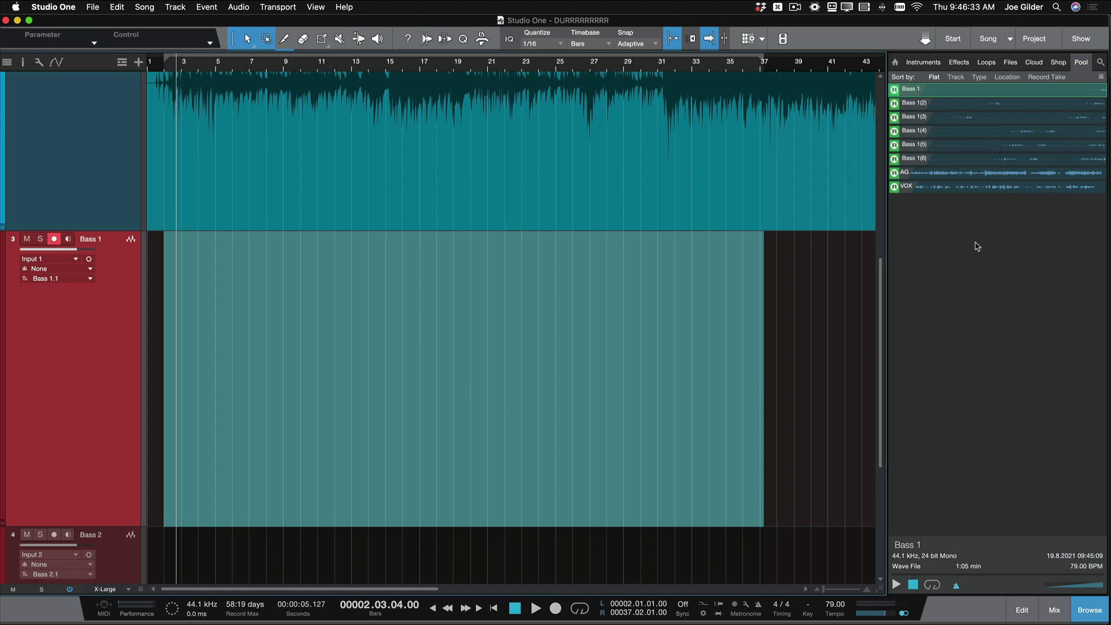
pyautogui.click(803, 459)
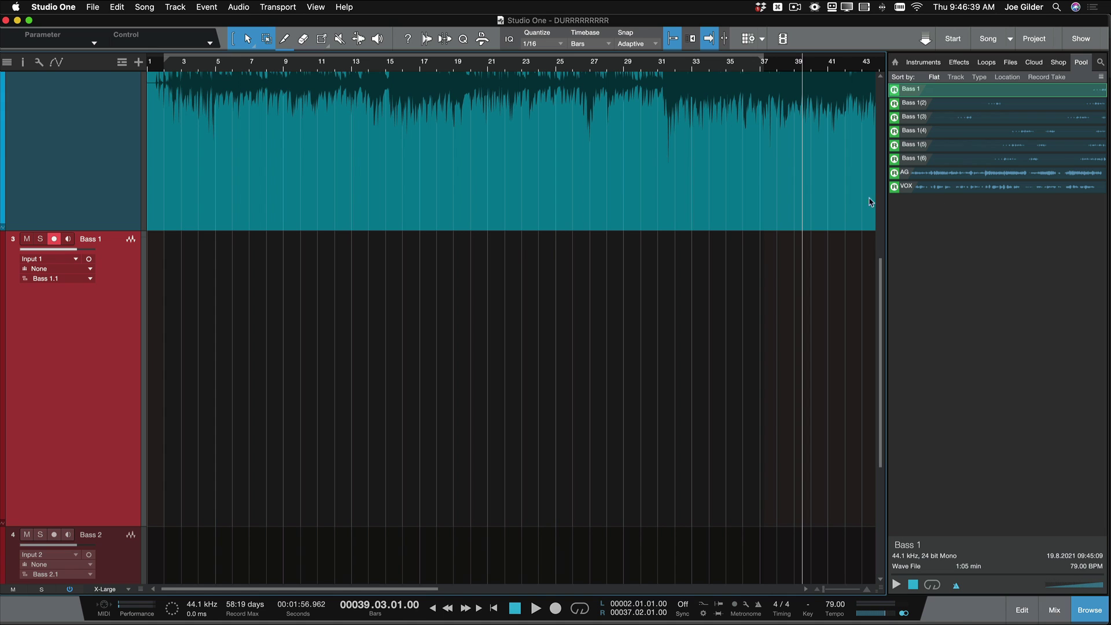
# Remove all six unused Bass 1 recordings from the Pool without permanently deleting the files, checking the Media folder in Finder before confirming
pyautogui.rightClick(940, 121)
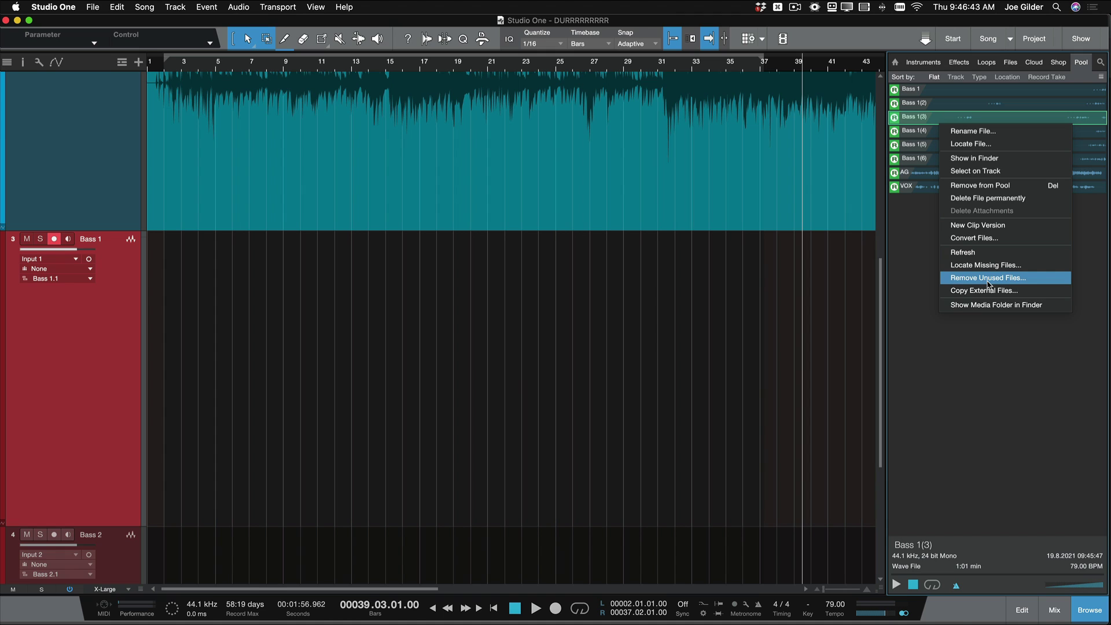
pyautogui.click(939, 418)
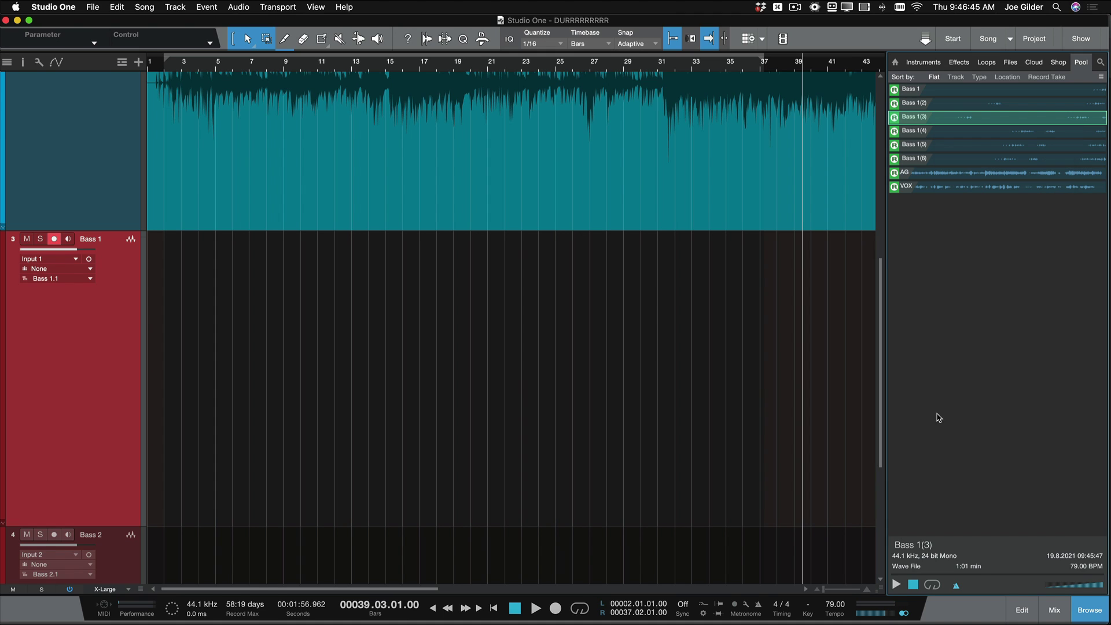
pyautogui.click(142, 7)
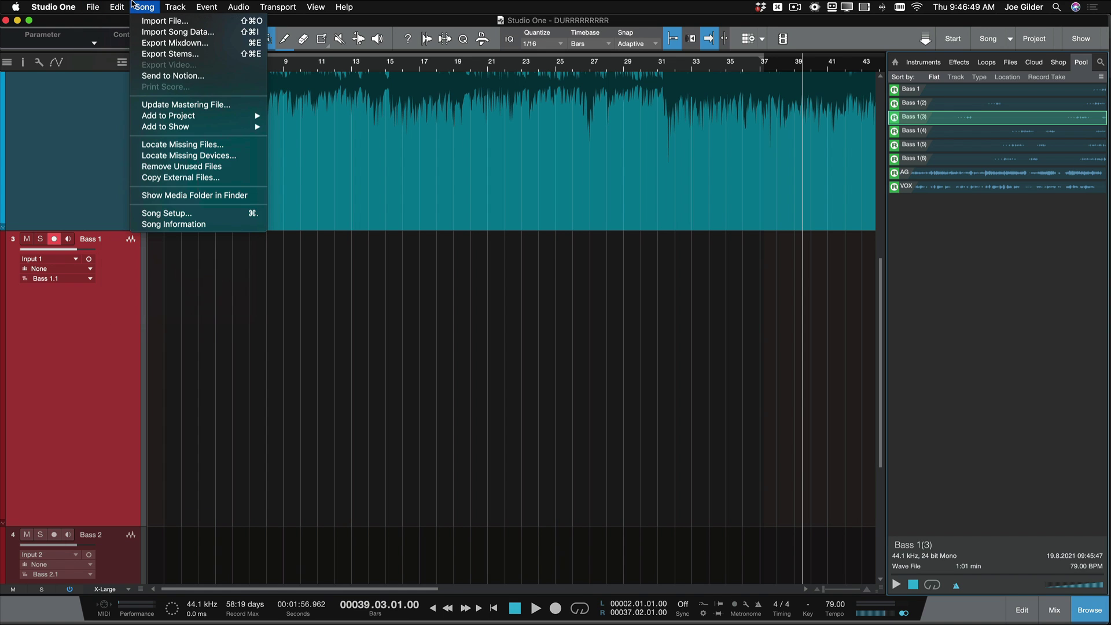
pyautogui.click(184, 167)
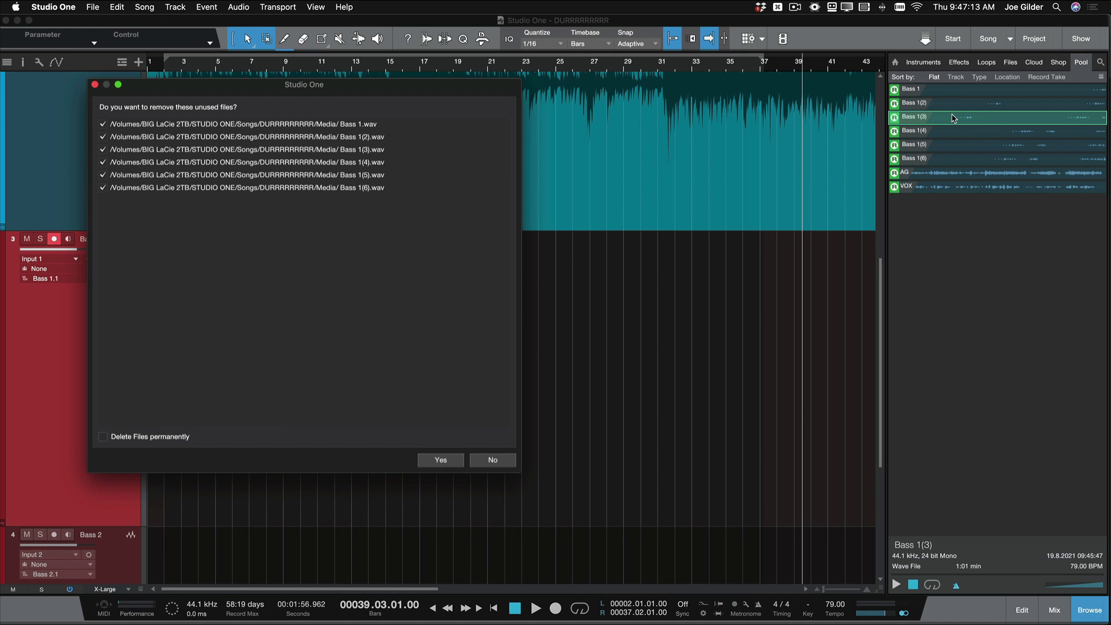
pyautogui.press('super+Tab')
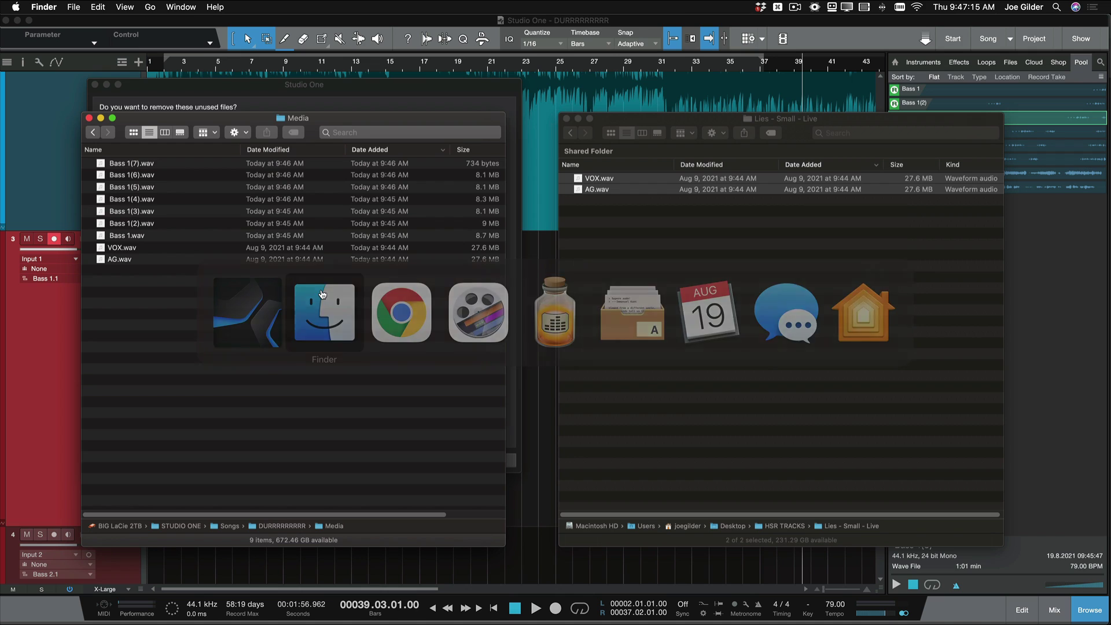
pyautogui.click(358, 44)
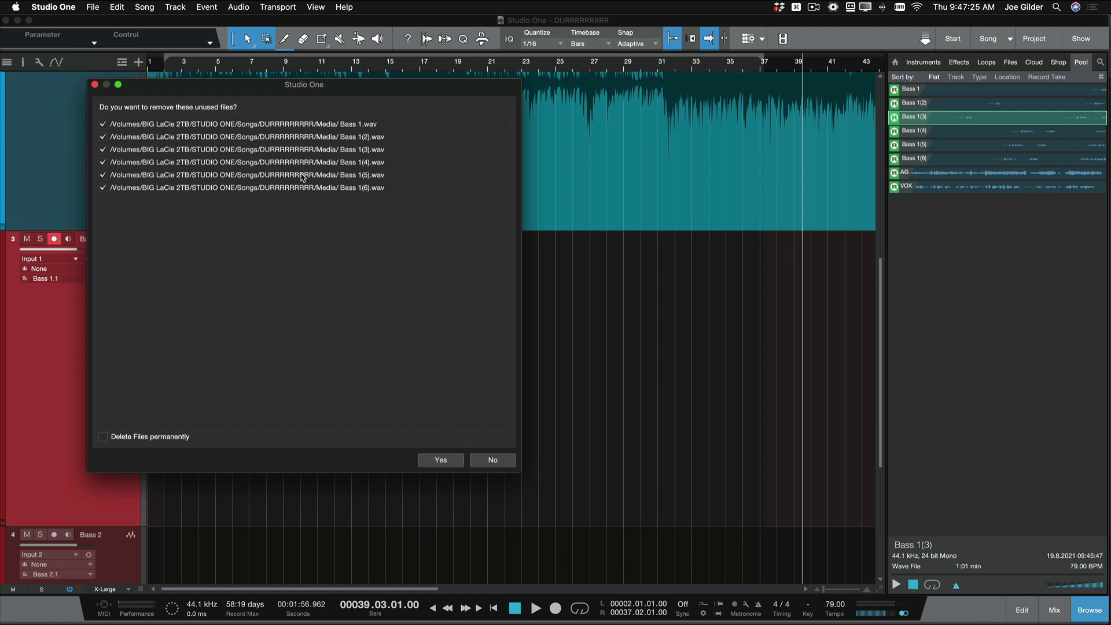
pyautogui.click(440, 460)
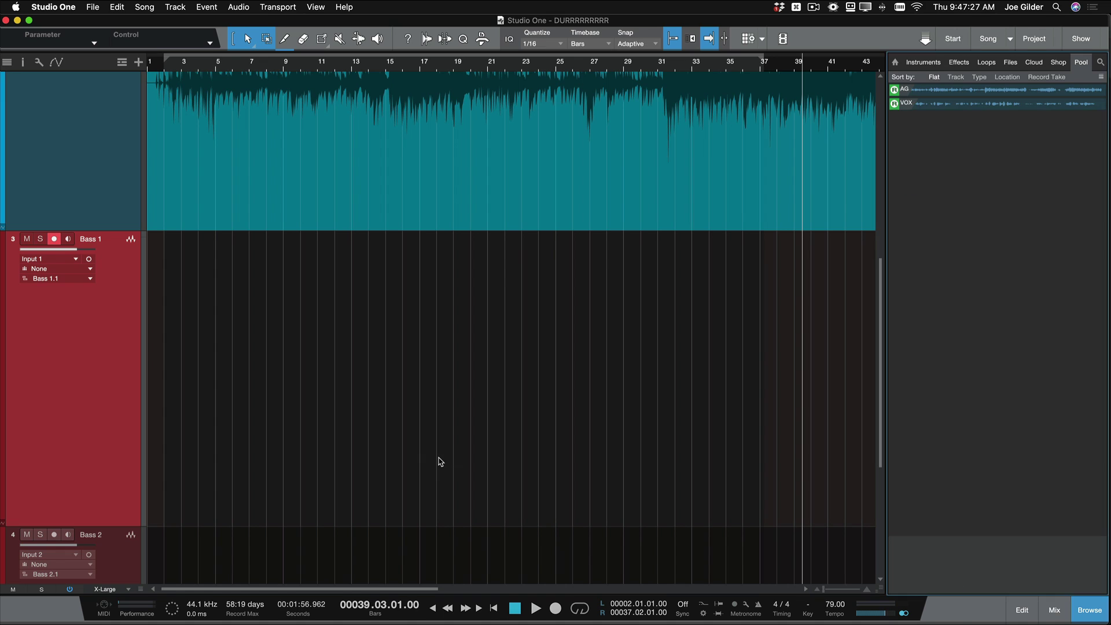
# Inspect the AG and VOX files in the Pool
pyautogui.click(963, 91)
pyautogui.click(964, 103)
pyautogui.click(961, 88)
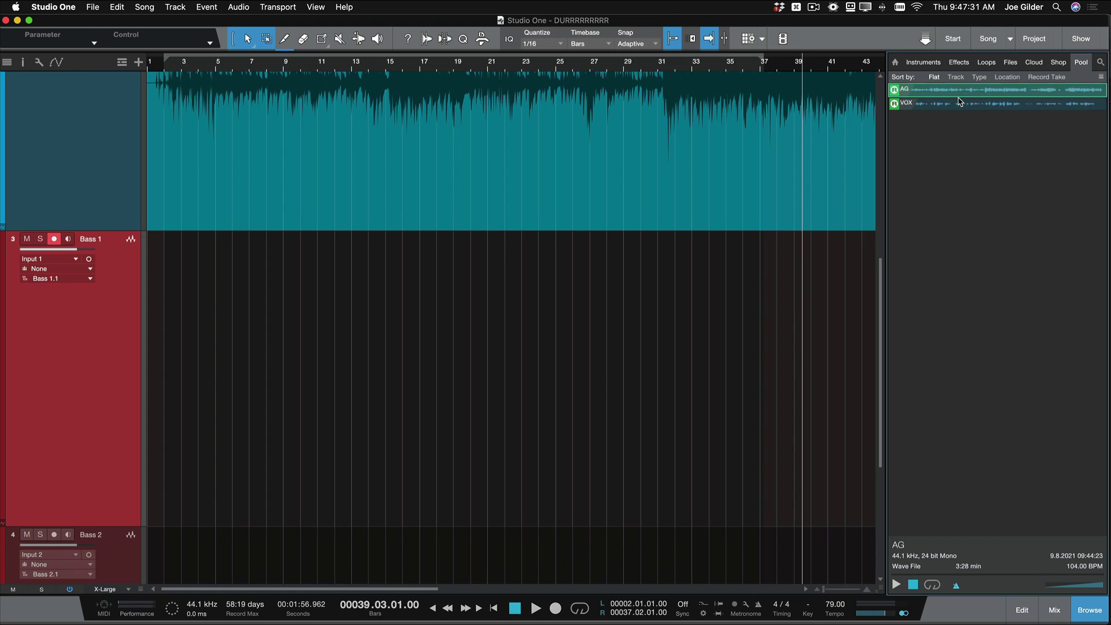
pyautogui.click(960, 101)
# Switch to Finder and select all seven Bass 1 files in the Media folder, from Bass 1(7).wav to Bass 1.wav
pyautogui.press('super+Tab')
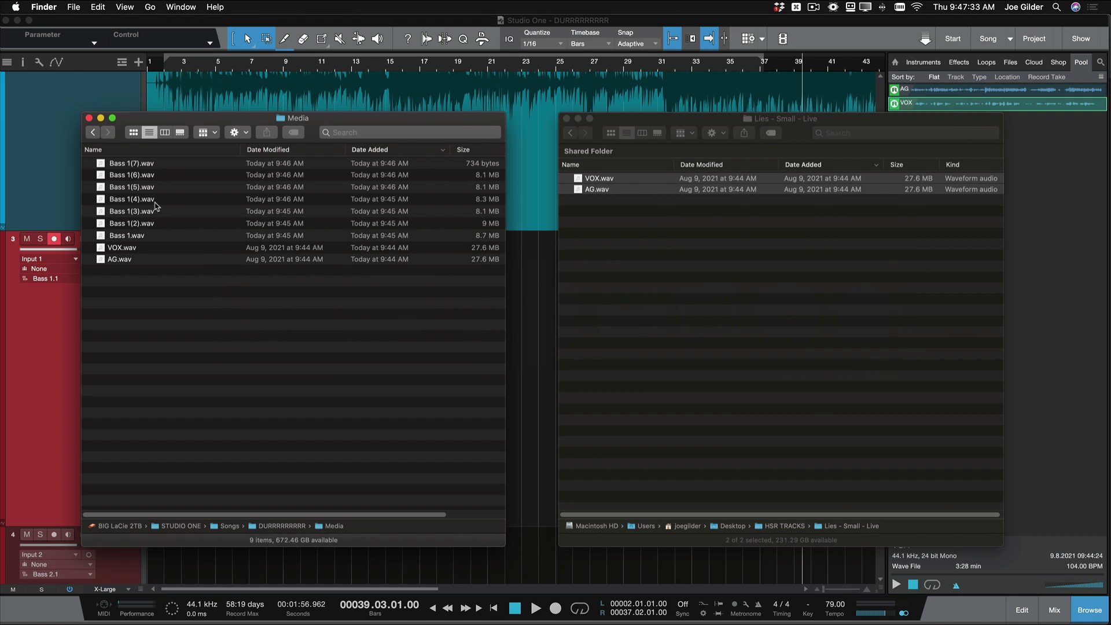
pyautogui.click(138, 166)
pyautogui.keyDown('shift'); pyautogui.click(141, 224); pyautogui.keyUp('shift')
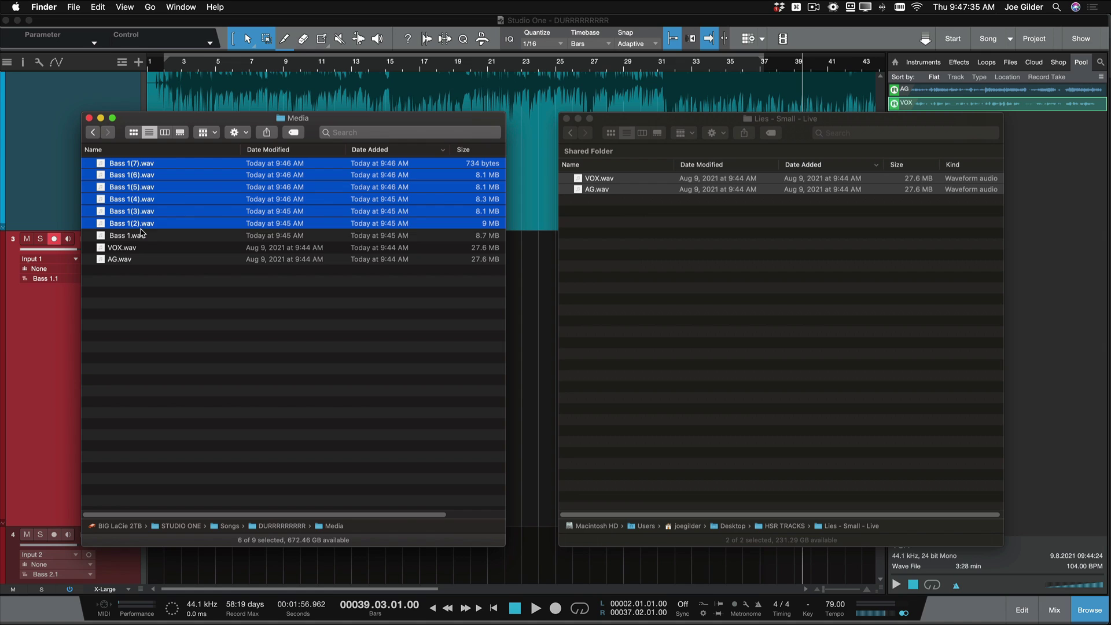
pyautogui.keyDown('shift'); pyautogui.click(142, 234); pyautogui.keyUp('shift')
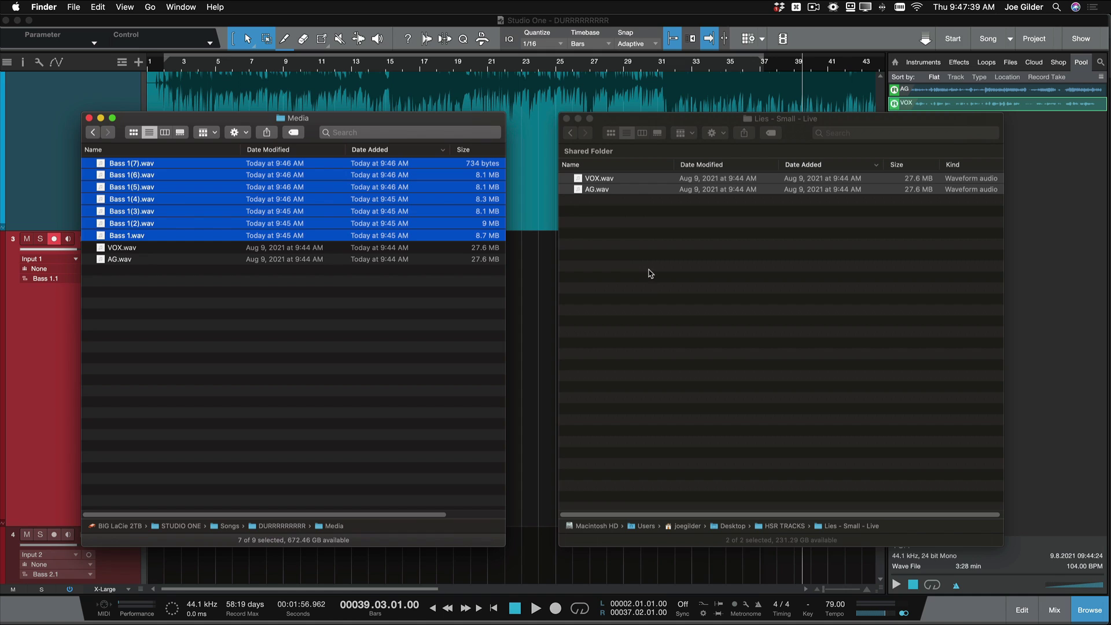
pyautogui.click(666, 297)
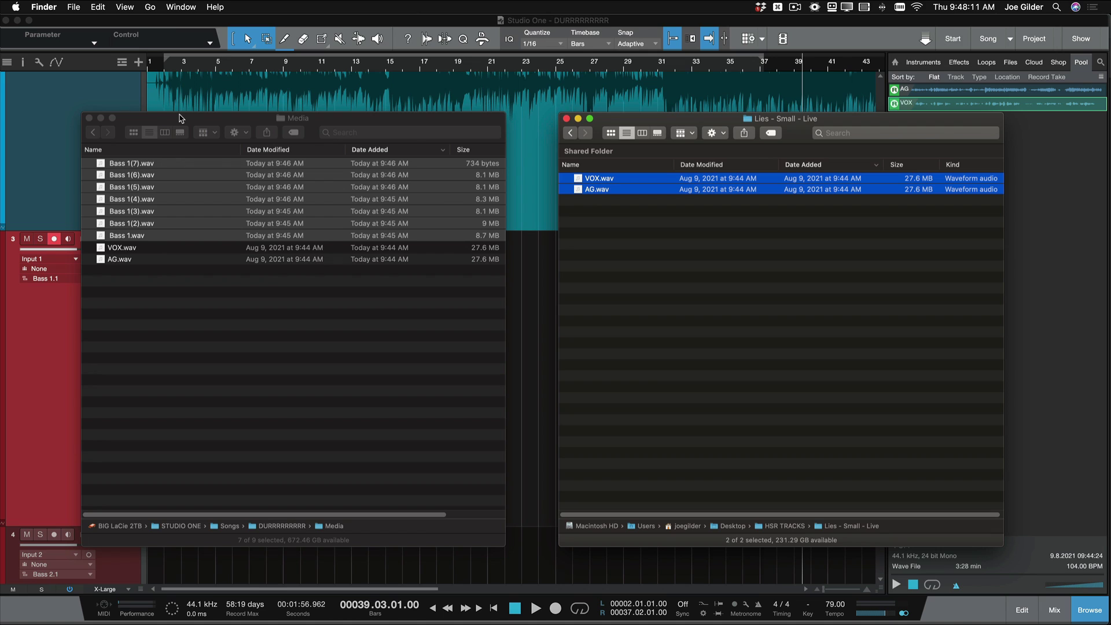
# Return to Studio One, check the song again for unused files, and review the AG and VOX entries in the Pool
pyautogui.click(171, 29)
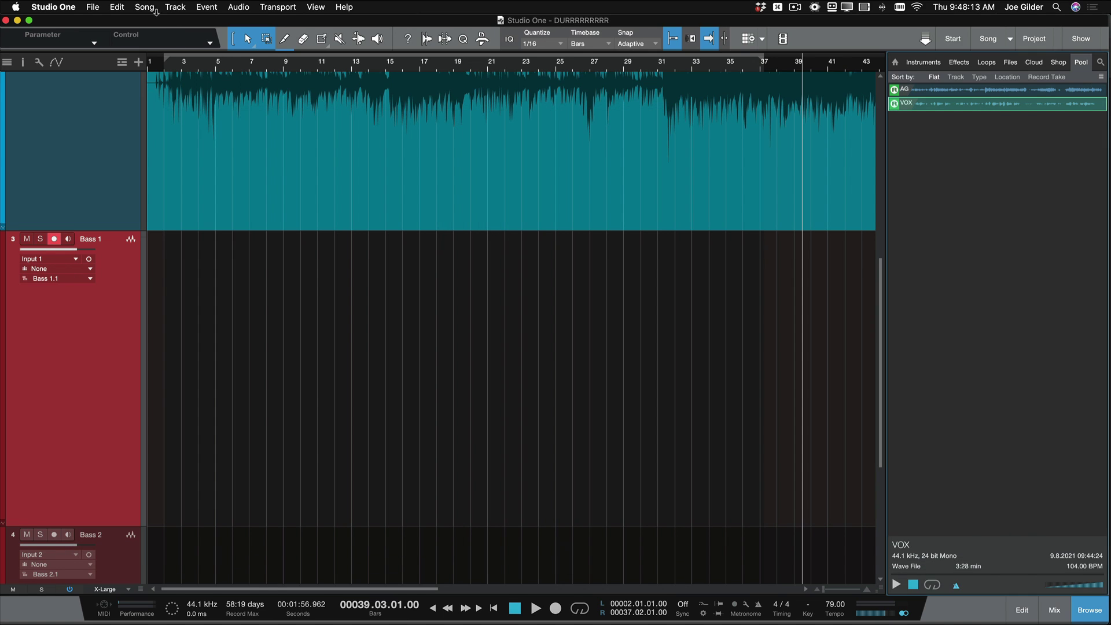
pyautogui.click(145, 7)
pyautogui.click(190, 172)
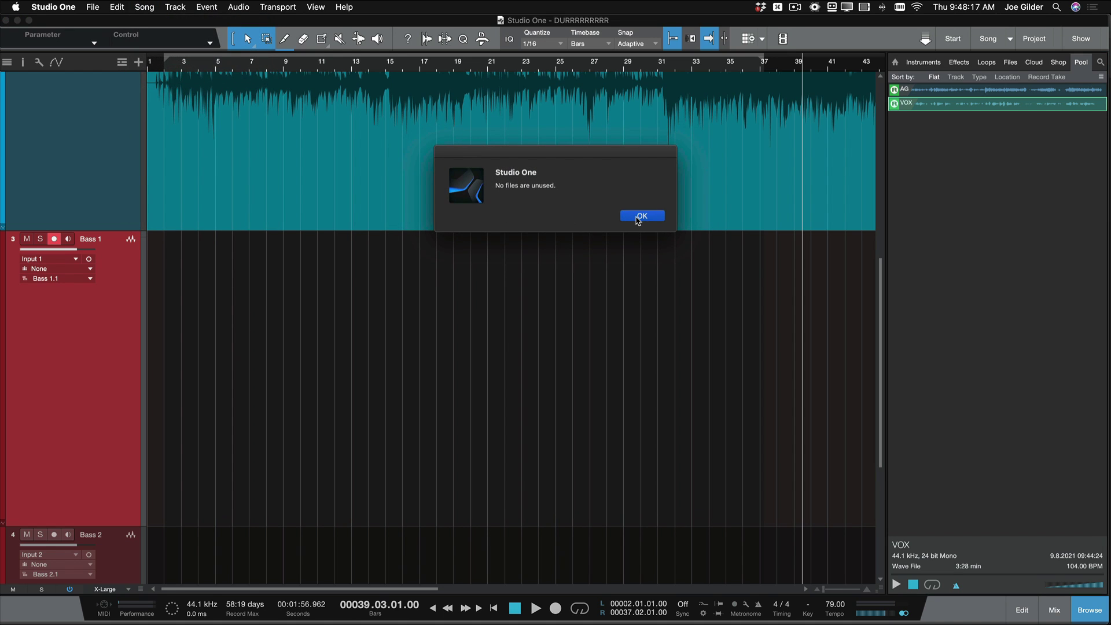
pyautogui.click(641, 216)
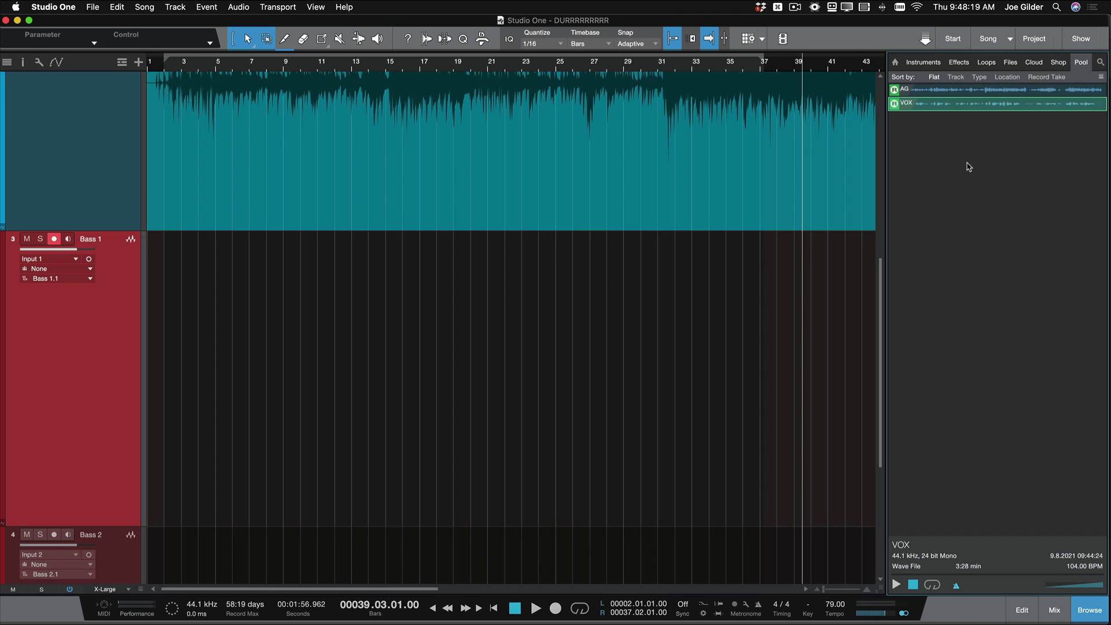
pyautogui.click(921, 87)
pyautogui.click(922, 100)
pyautogui.click(921, 92)
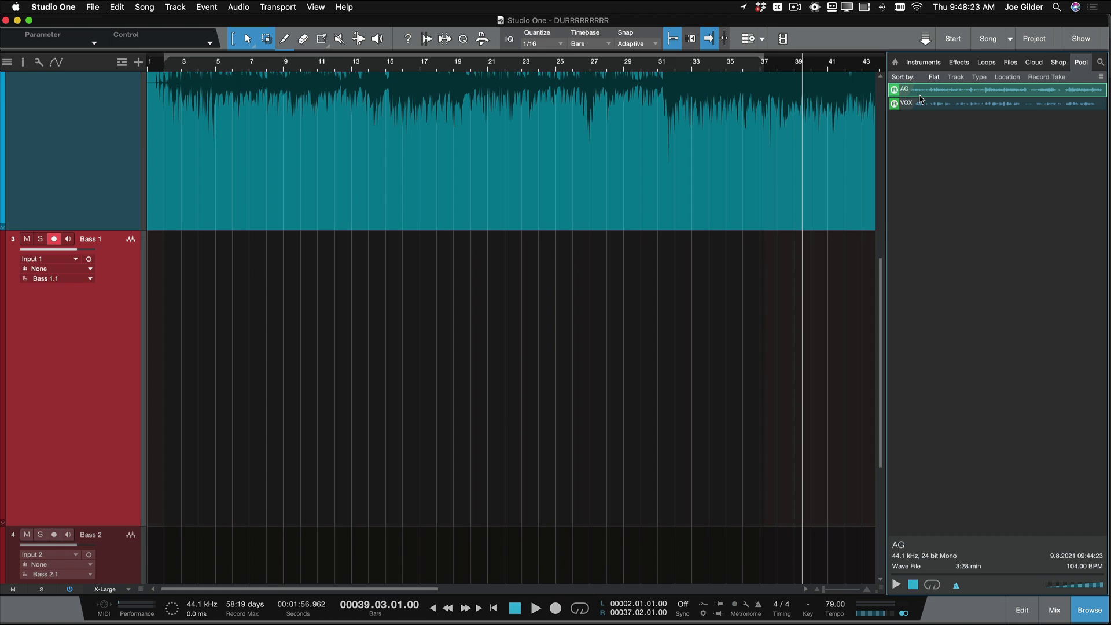
# Switch to Finder and move the seven selected Bass 1 files from the Media folder to the Trash
pyautogui.press('super+Tab')
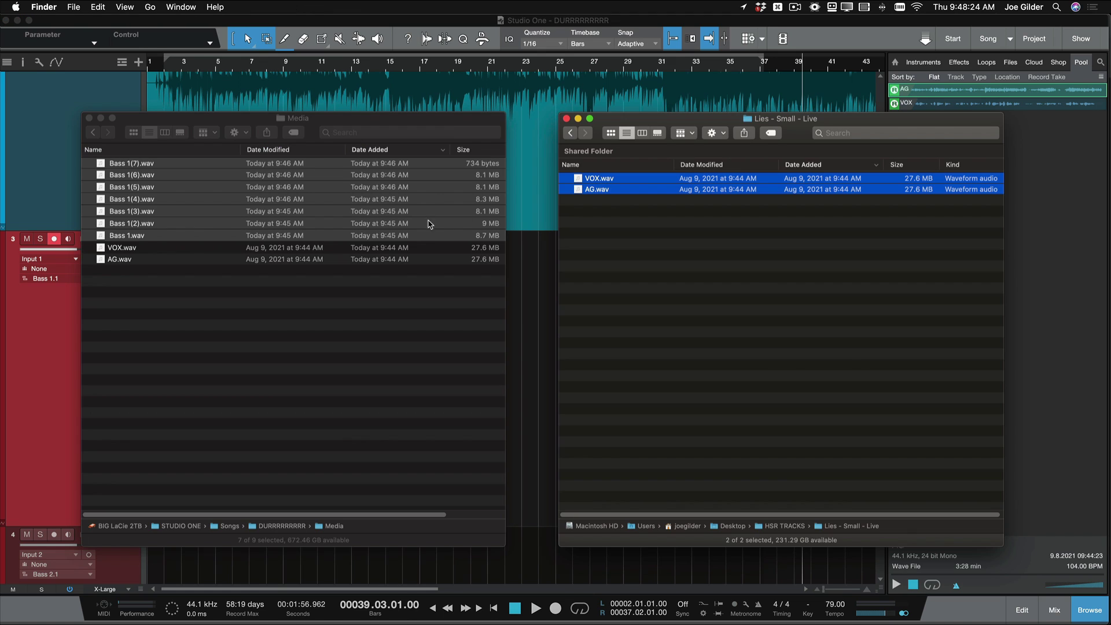
pyautogui.click(158, 237)
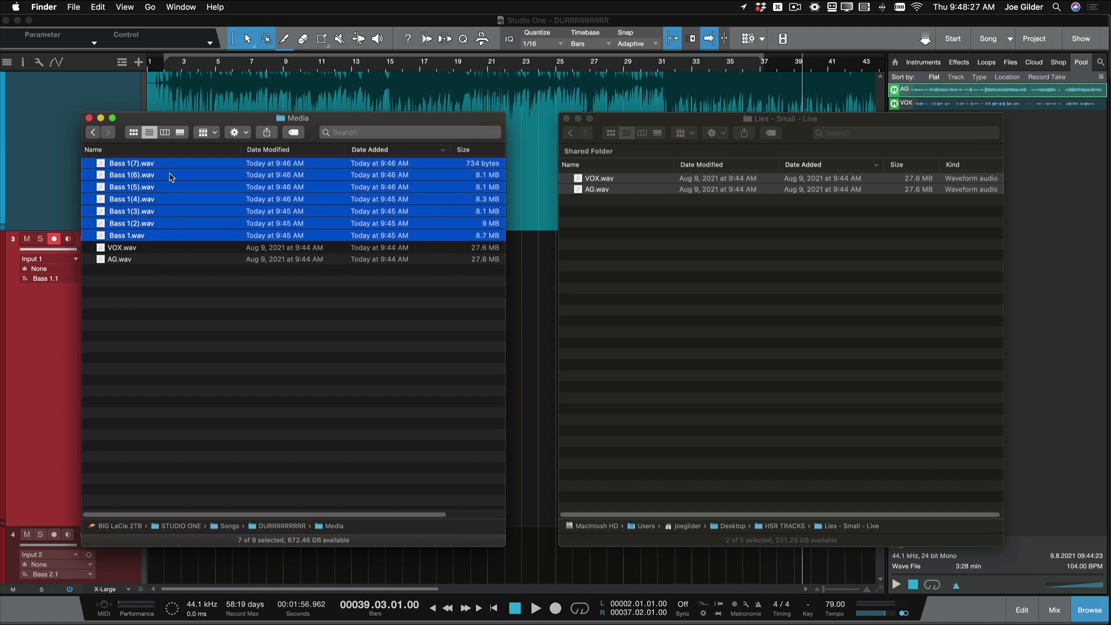
pyautogui.press('super+BackSpace')
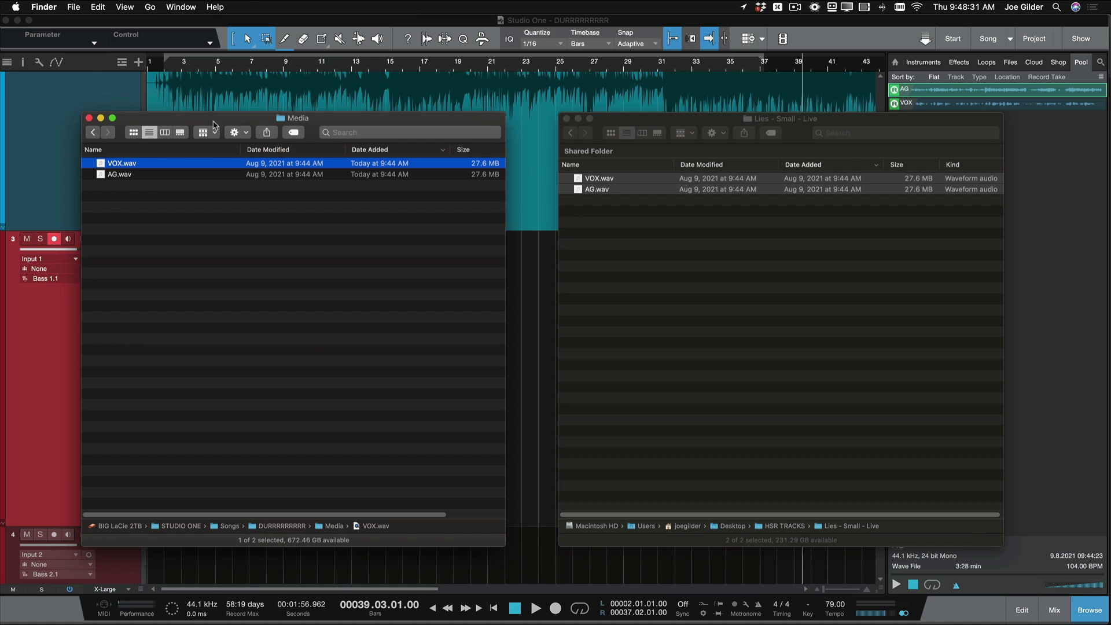
# Record two short takes on Bass 1 in Studio One, one from just before bar 6 and another from about bar 8.1
pyautogui.moveTo(324, 623)
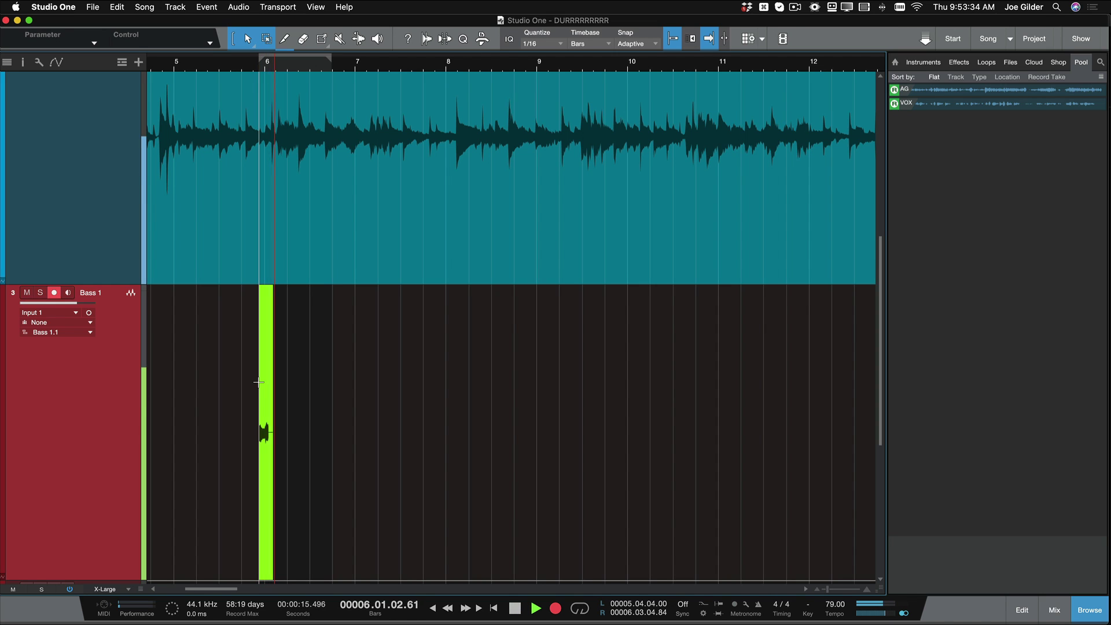
pyautogui.press('space')
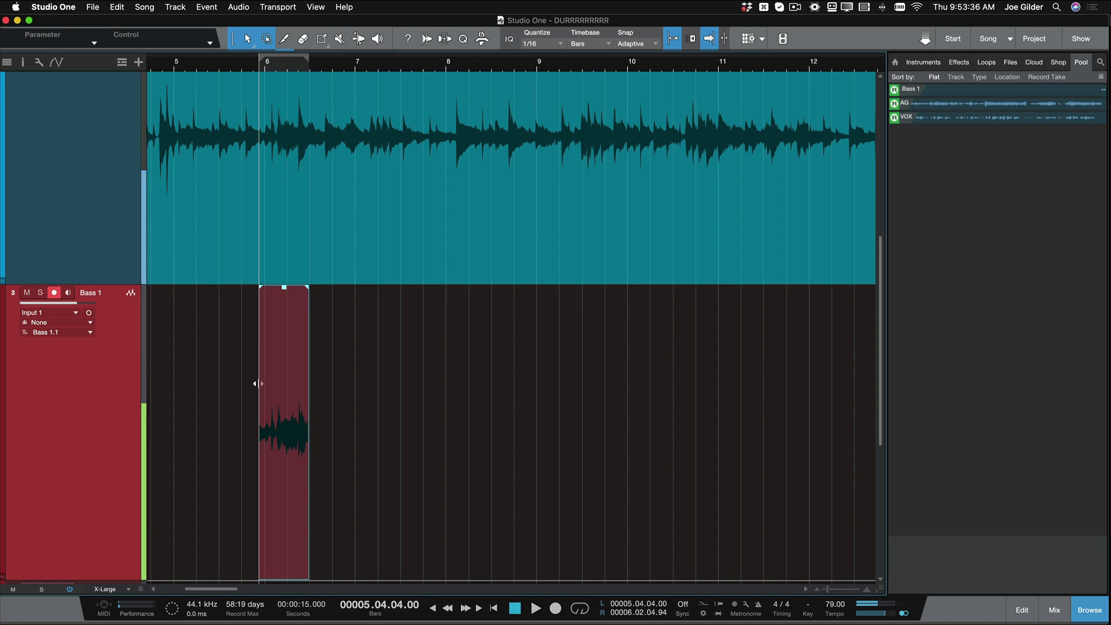
pyautogui.click(457, 67)
pyautogui.press('KP_Multiply')
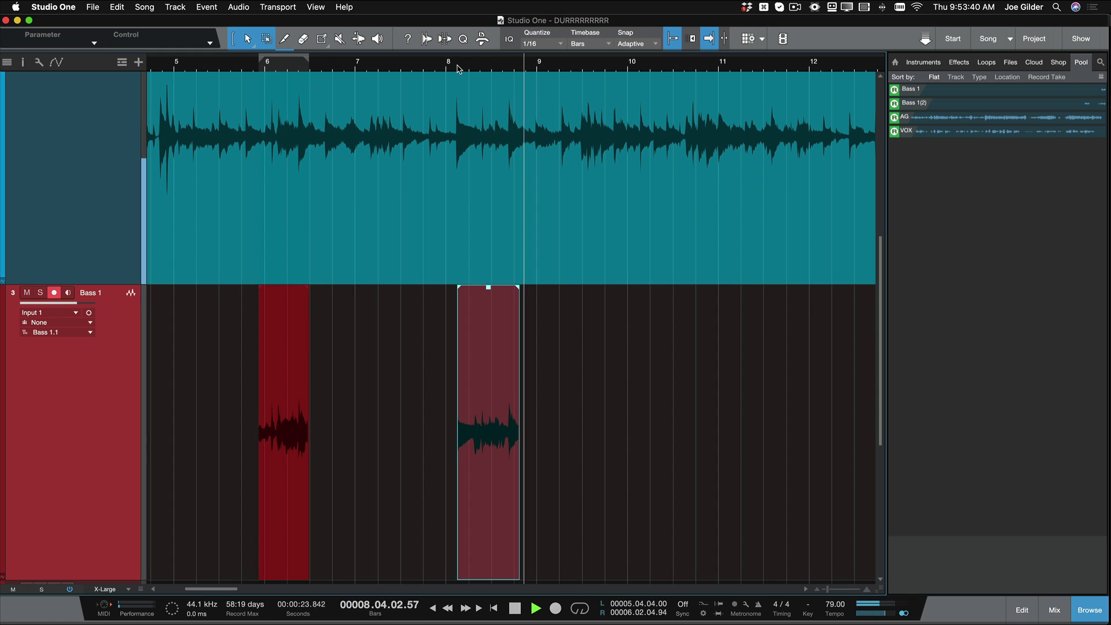
pyautogui.press('KP_Multiply')
pyautogui.press('space')
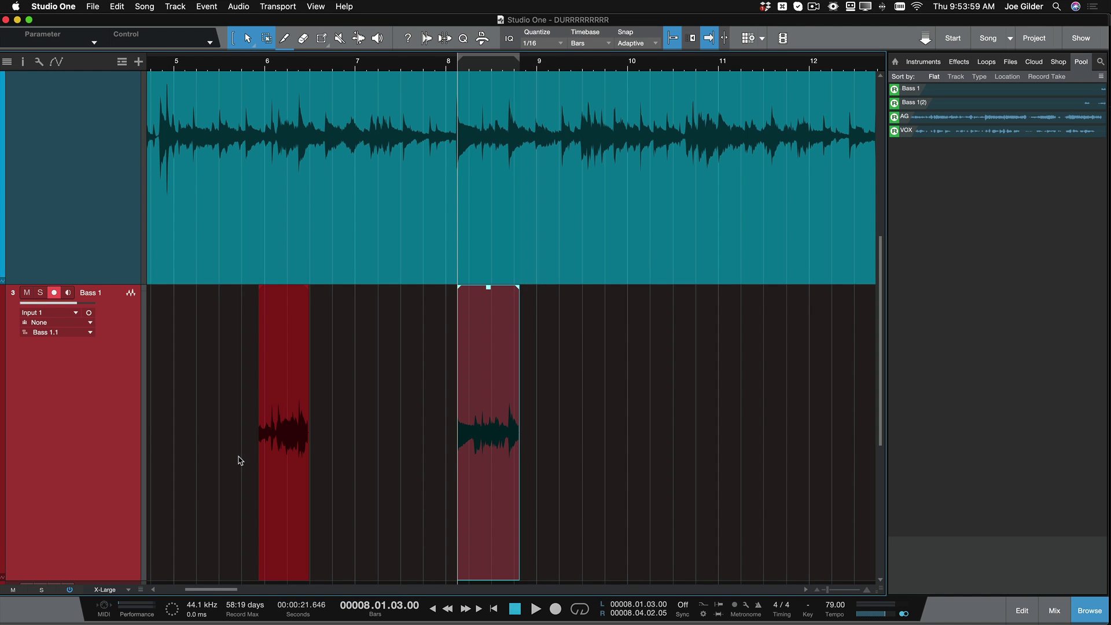
# Delete the Bass 1 track with its two takes and the Bass 2 track, and reduce the track height to Medium
pyautogui.moveTo(602, 478); pyautogui.dragTo(167, 468)
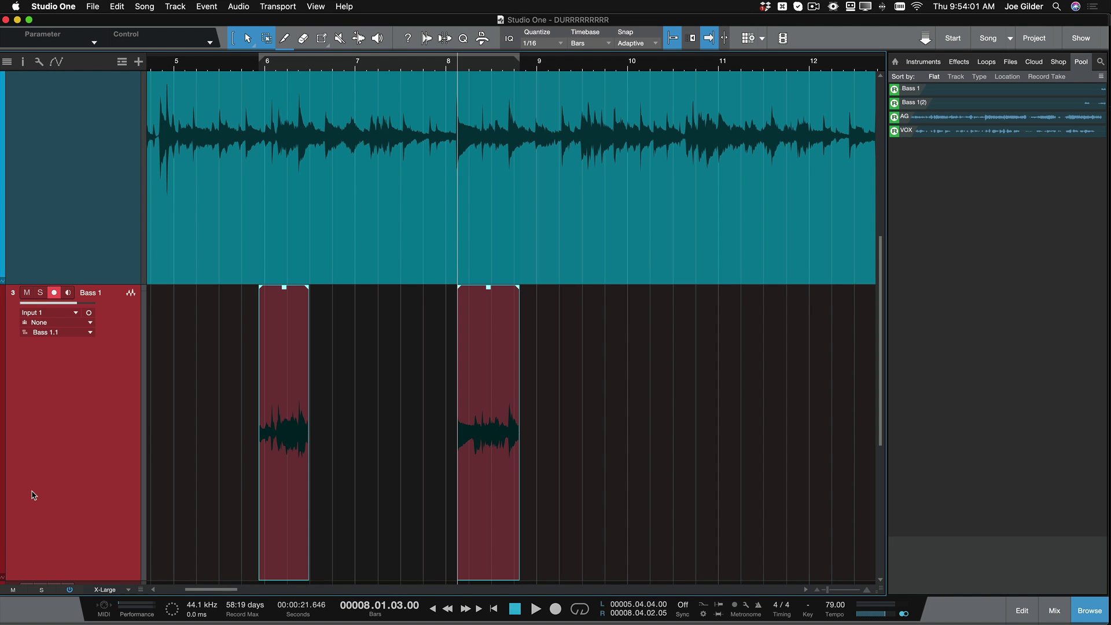
pyautogui.press('Delete')
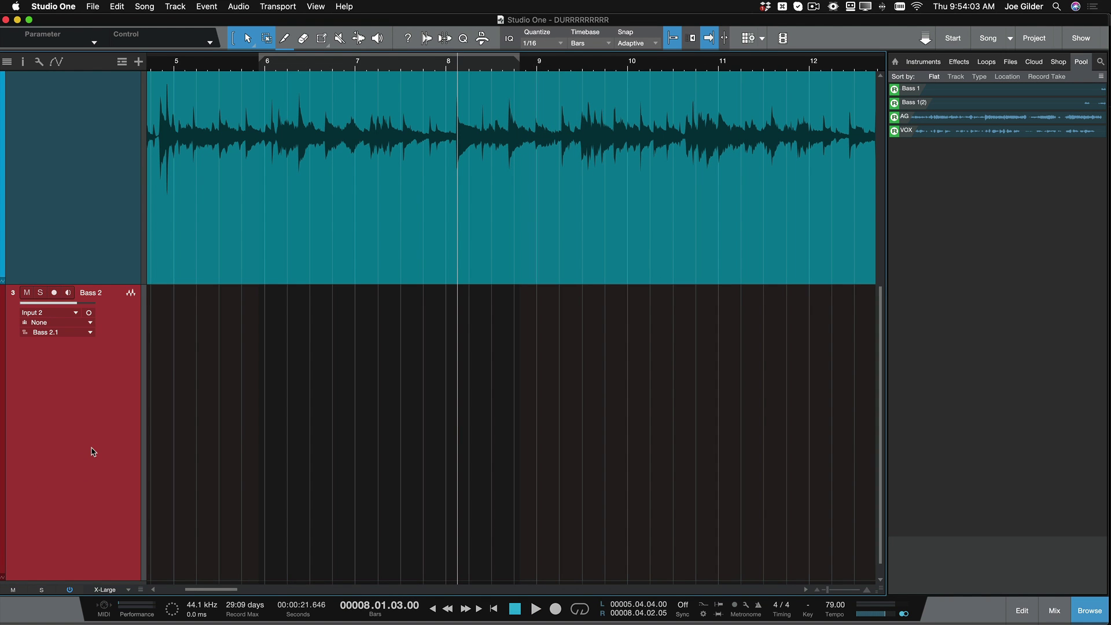
pyautogui.press('Delete')
pyautogui.hotkey('alt', 'w')
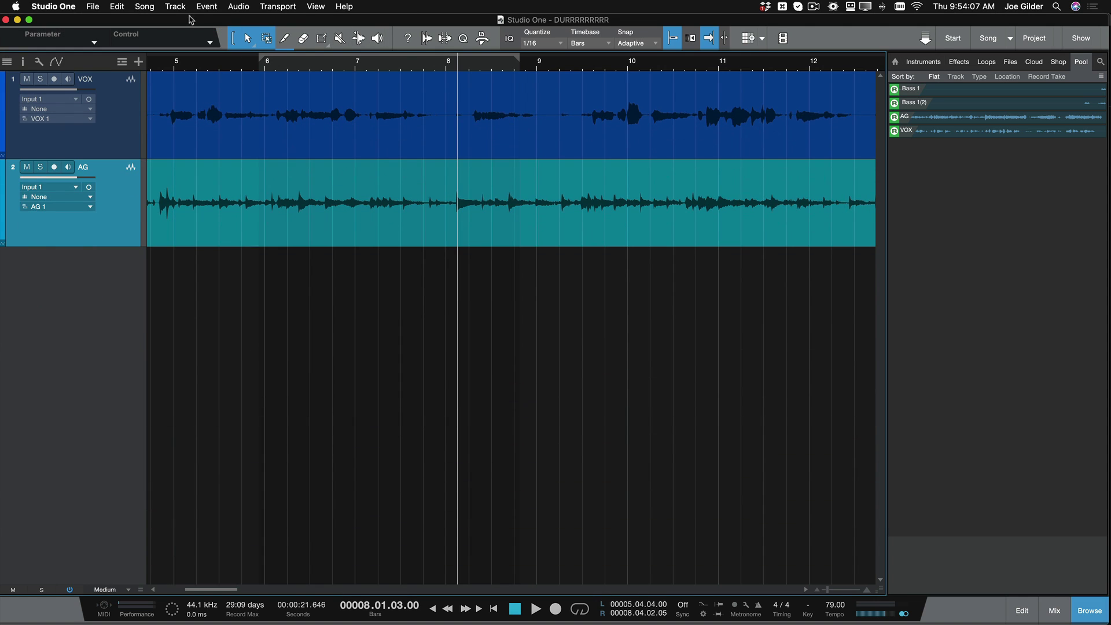
# Permanently delete the song's unused Bass 1 and Bass 1(2) files, checking the Media folder in Finder before and after the removal
pyautogui.press('super+Tab')
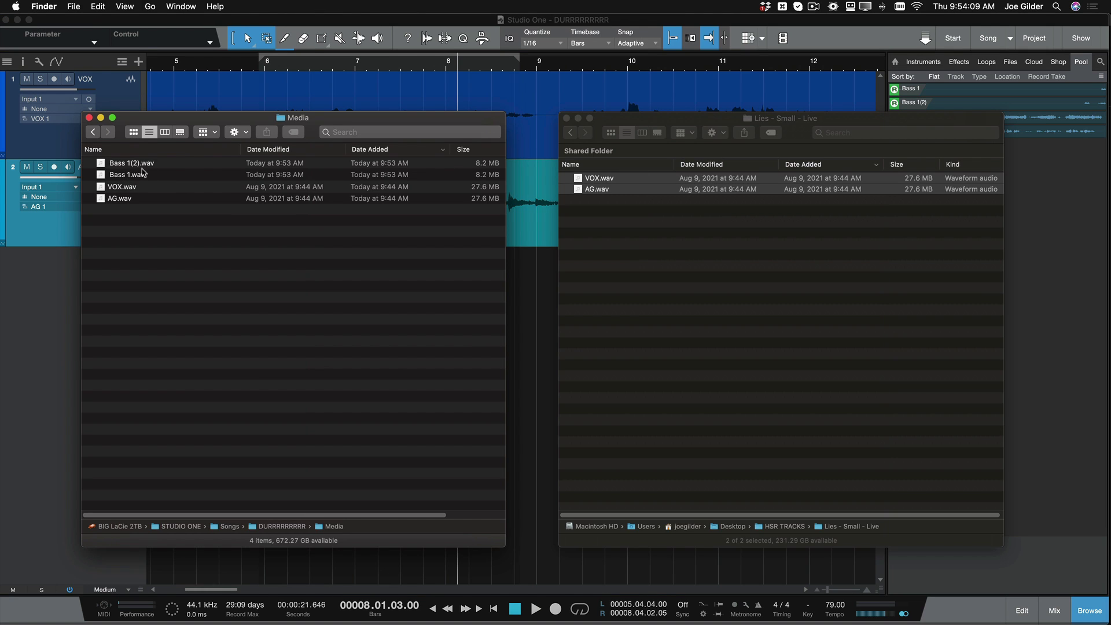
pyautogui.press('super+Tab')
pyautogui.click(144, 6)
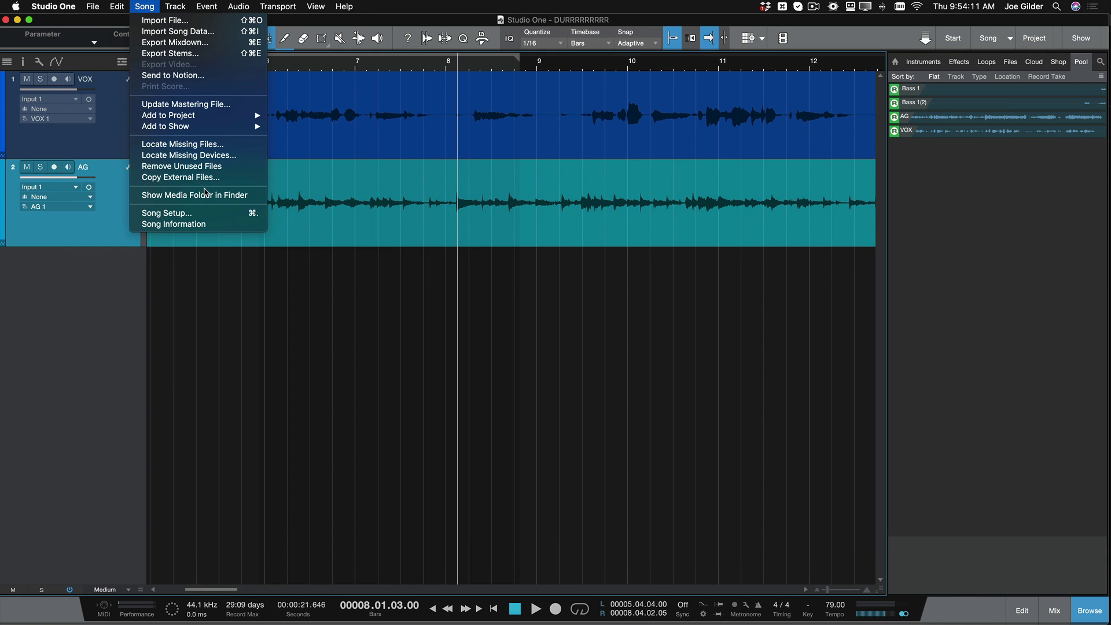
pyautogui.click(181, 167)
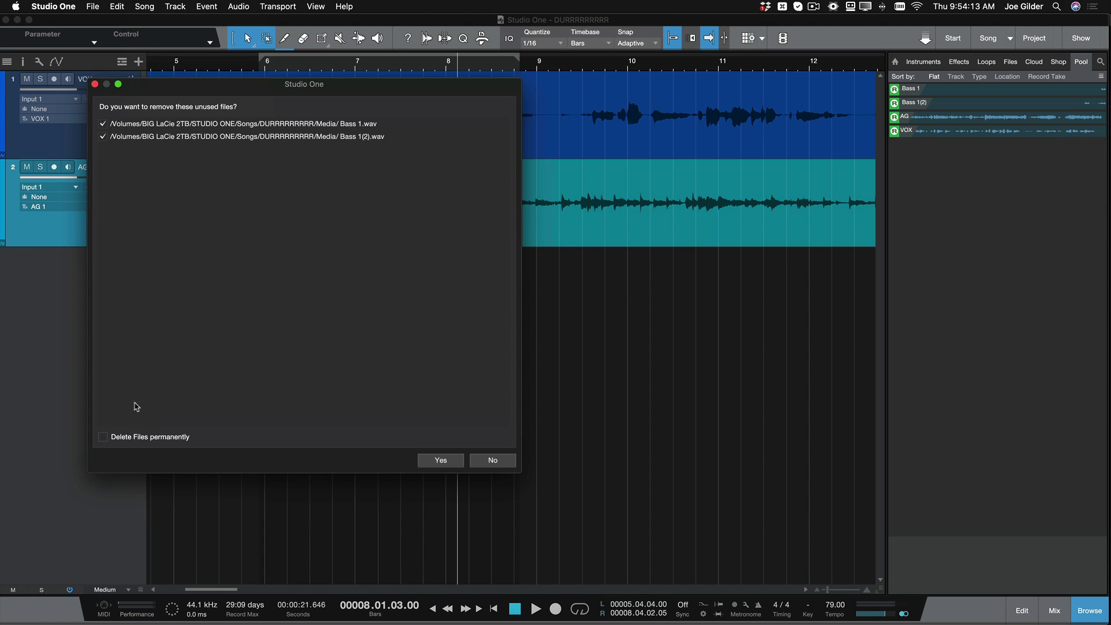
pyautogui.click(103, 437)
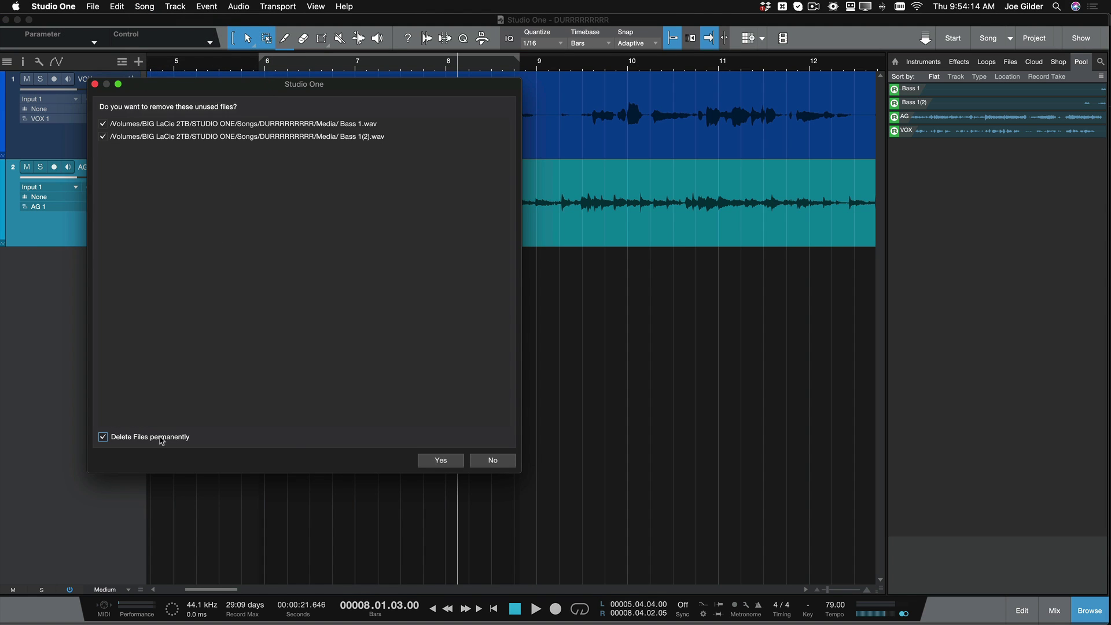
pyautogui.click(441, 461)
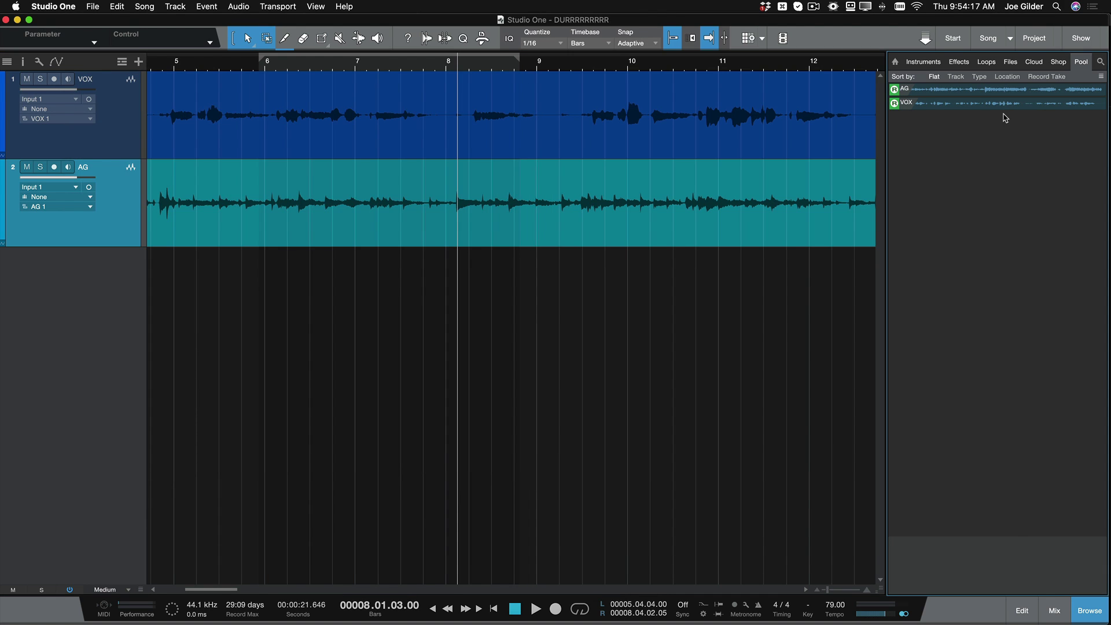
pyautogui.press('super+Tab')
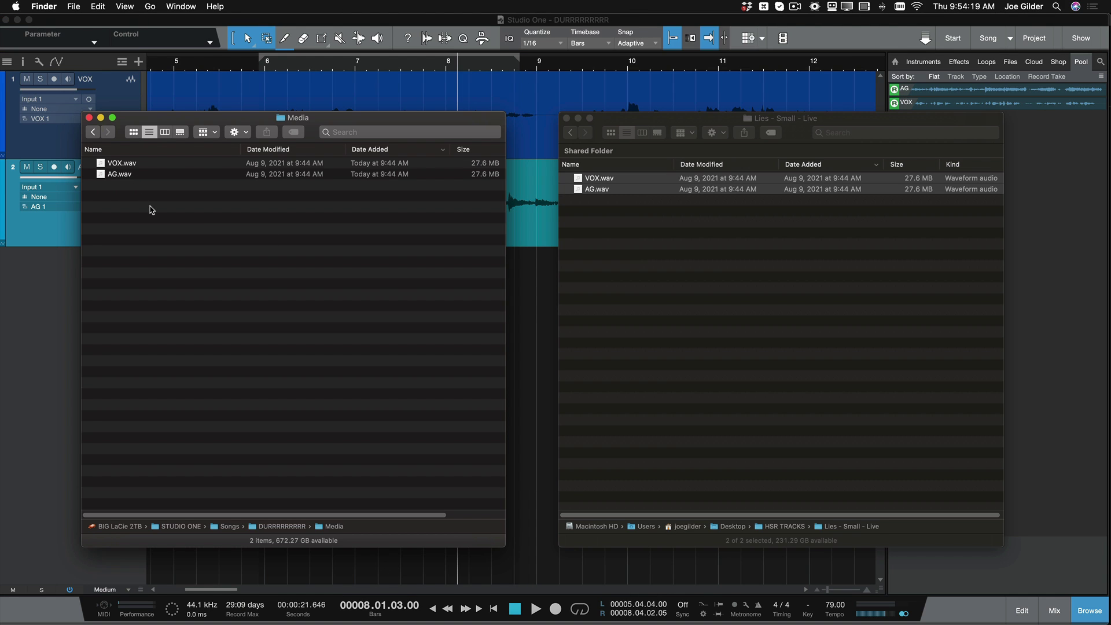
pyautogui.press('super+Tab')
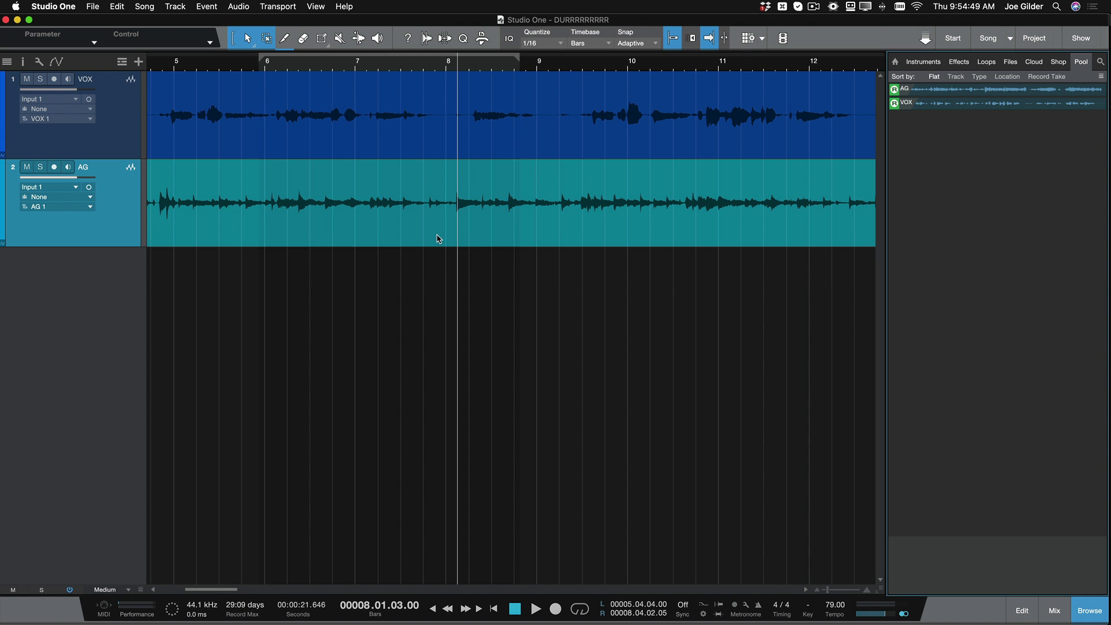
# Examine the VOX and AG recordings across the full length of the song
pyautogui.press('w')
pyautogui.press('w')
pyautogui.press('w')
pyautogui.press('w')
pyautogui.press('w')
pyautogui.press('w')
pyautogui.press('w')
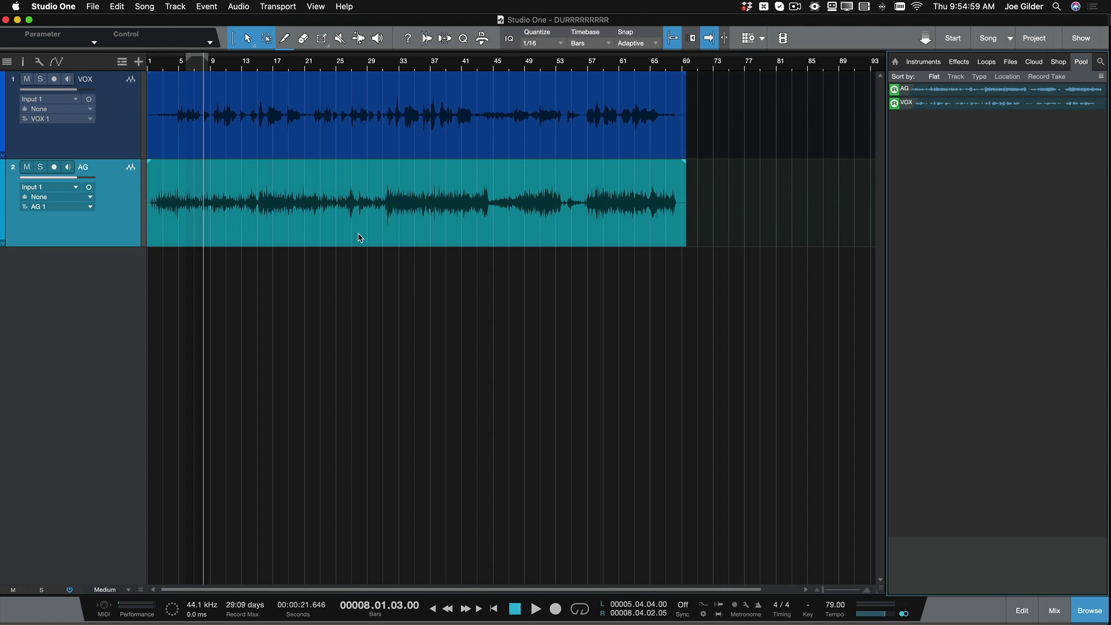
pyautogui.scroll(3, 359, 237)
pyautogui.scroll(-3, 359, 237)
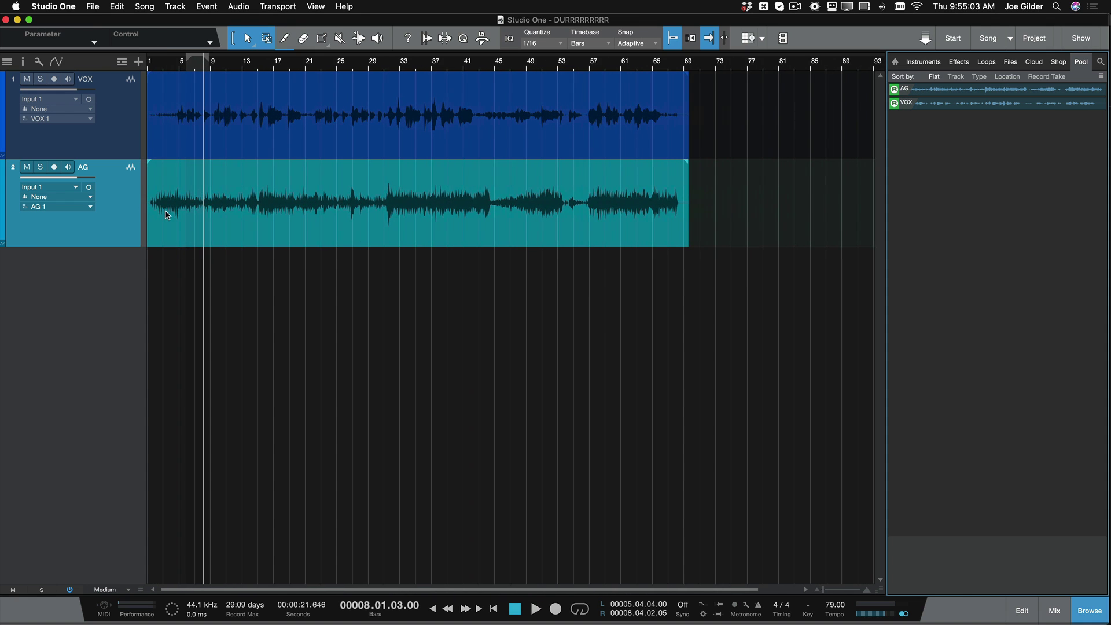
pyautogui.scroll(3, 166, 215)
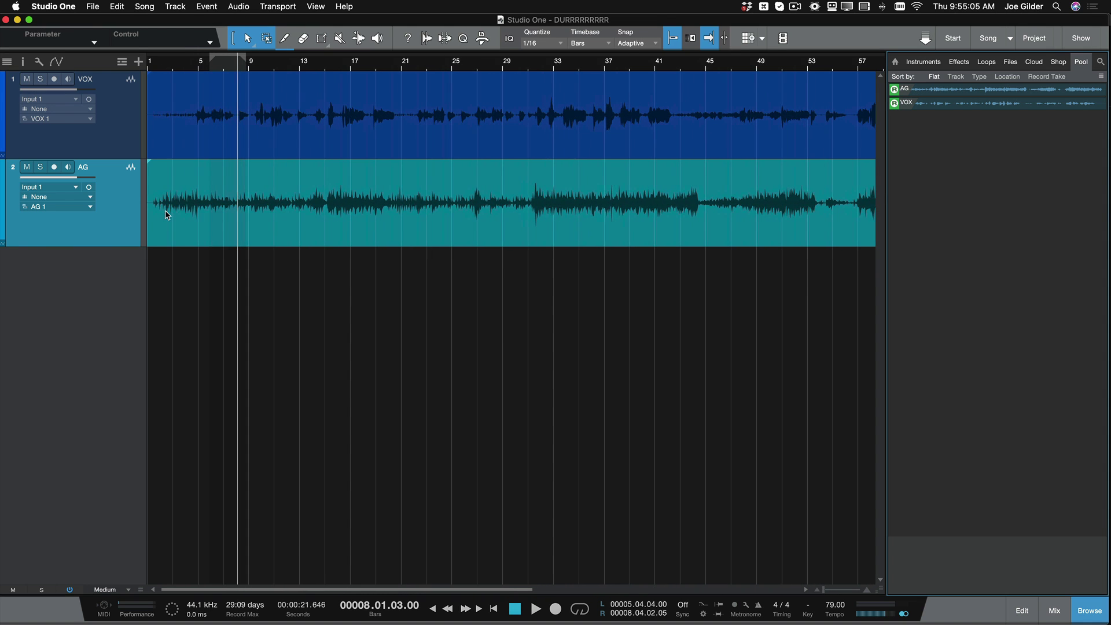
# Record a short take from about bar 8.1 to 9.2 on a new layer of the AG track
pyautogui.click(115, 116)
pyautogui.click(122, 185)
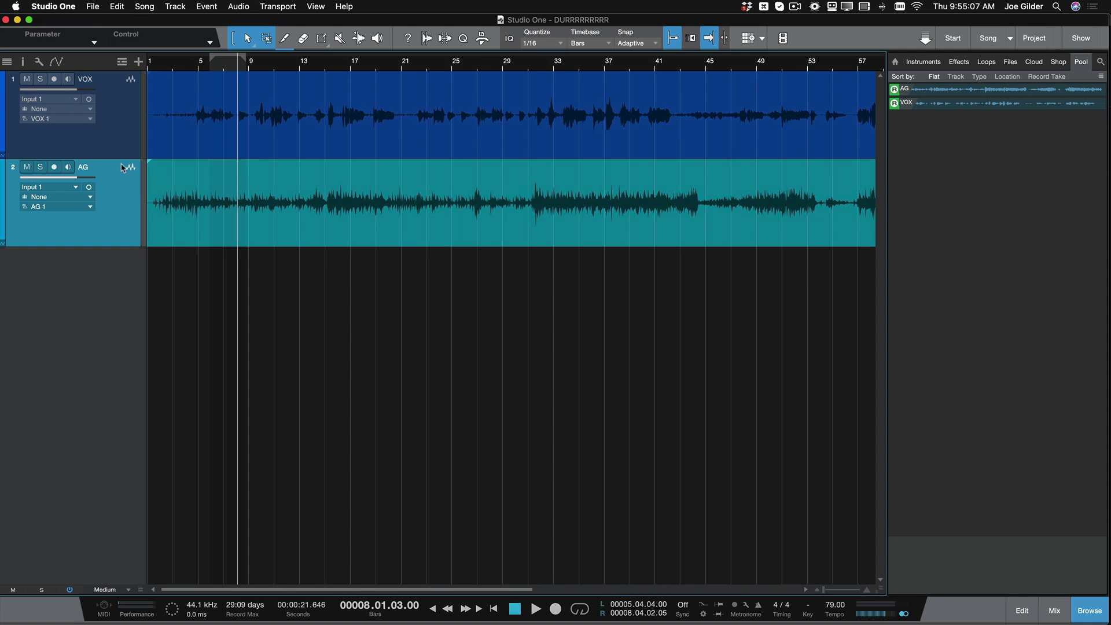
pyautogui.click(126, 142)
pyautogui.click(123, 204)
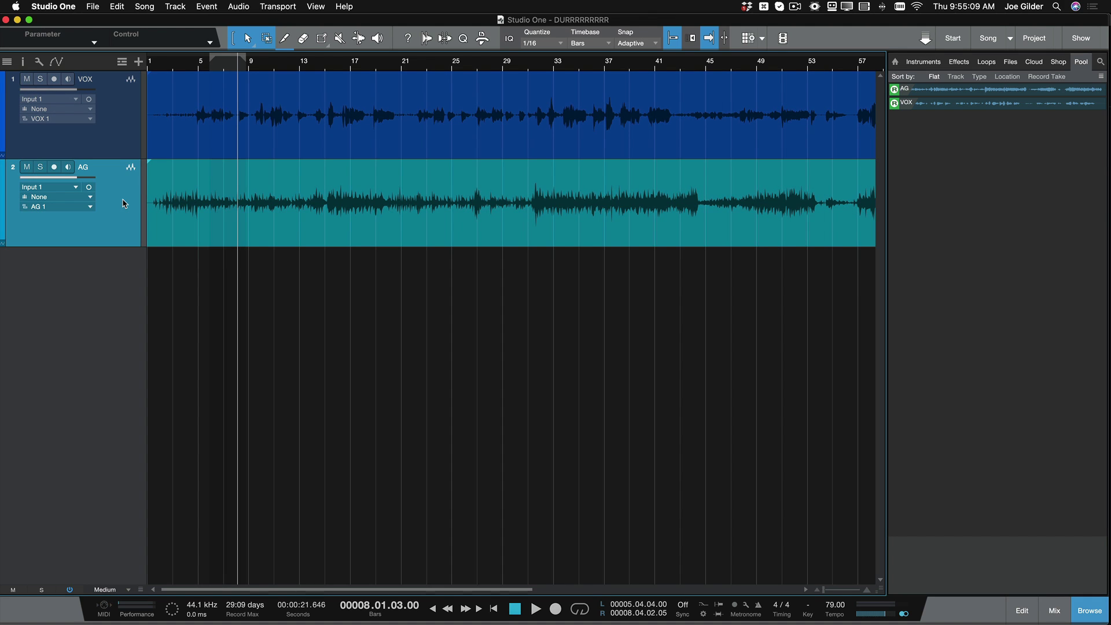
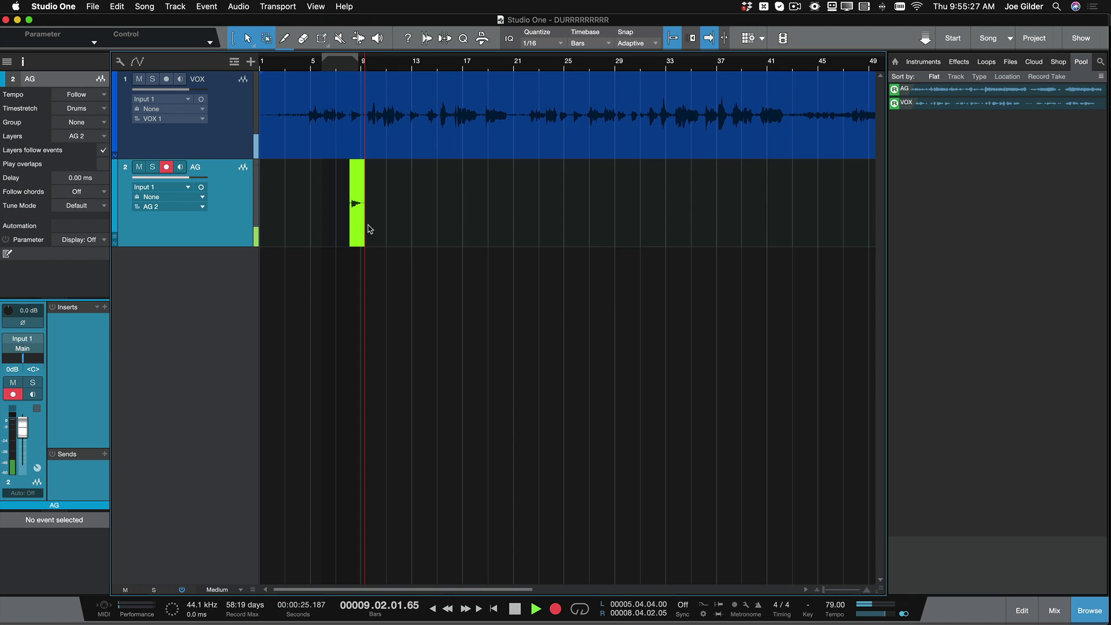
pyautogui.press('space')
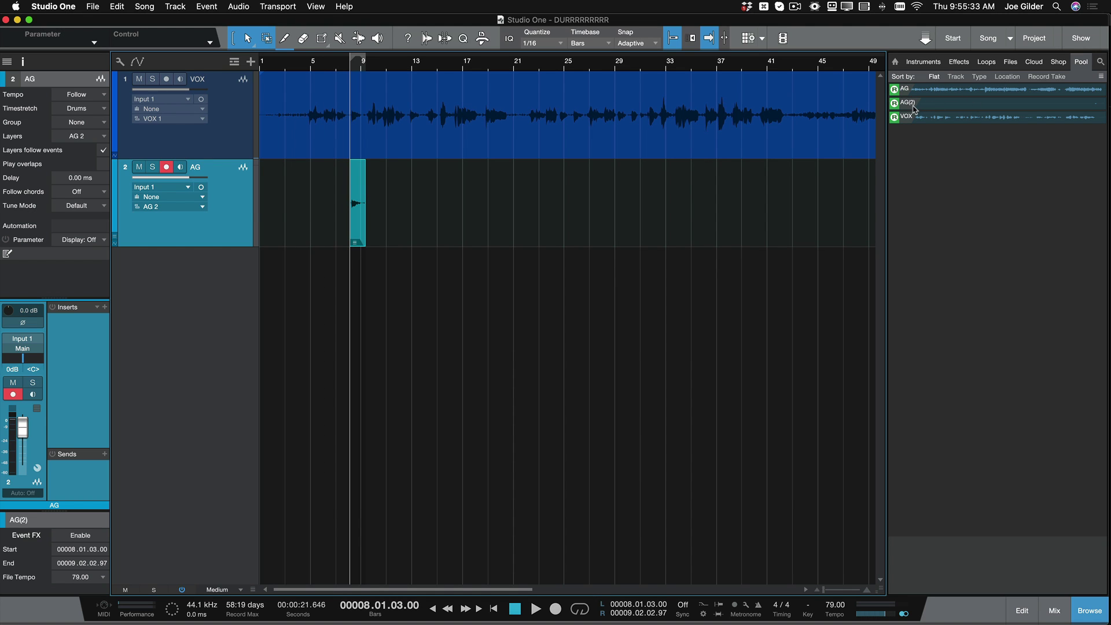
# Switch the AG track to layer AG 1 and check the song for unused files
pyautogui.click(75, 139)
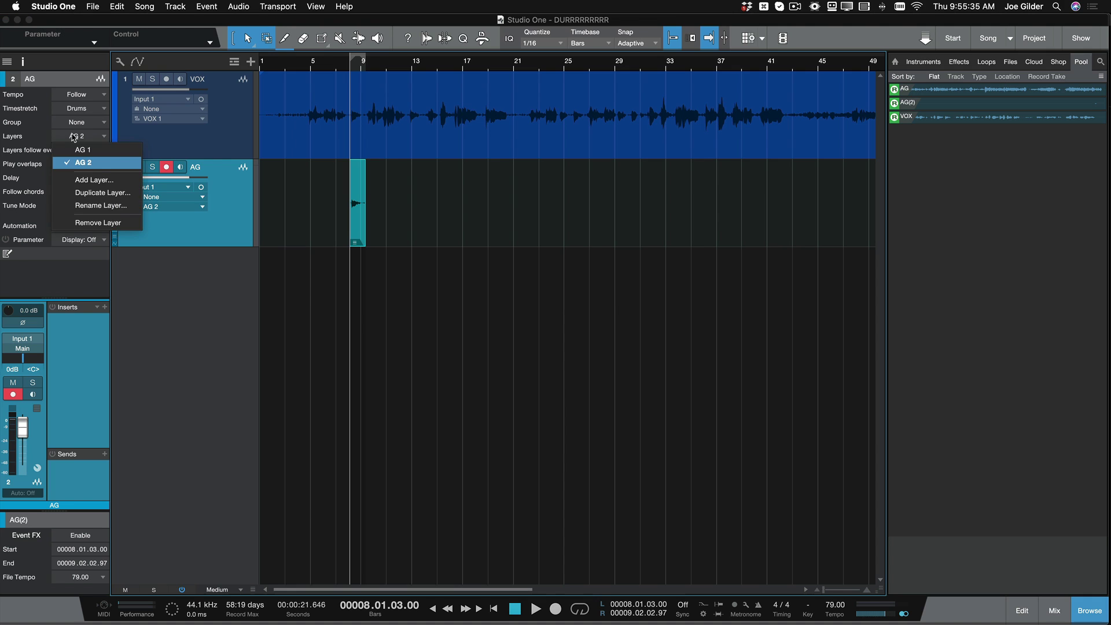
pyautogui.click(84, 149)
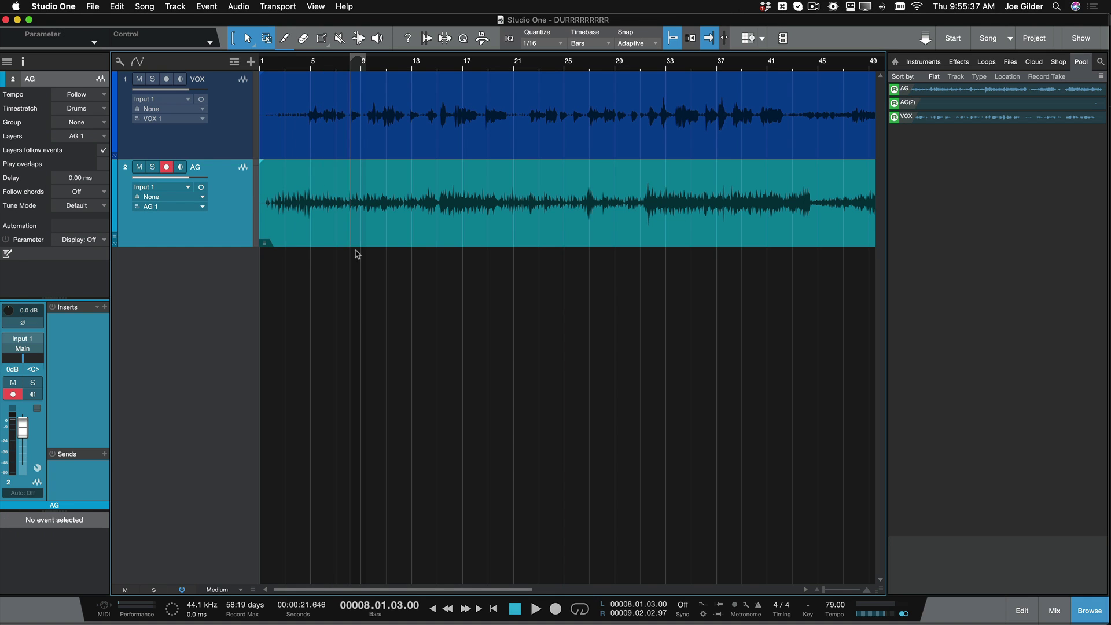
pyautogui.press('w')
pyautogui.press('w')
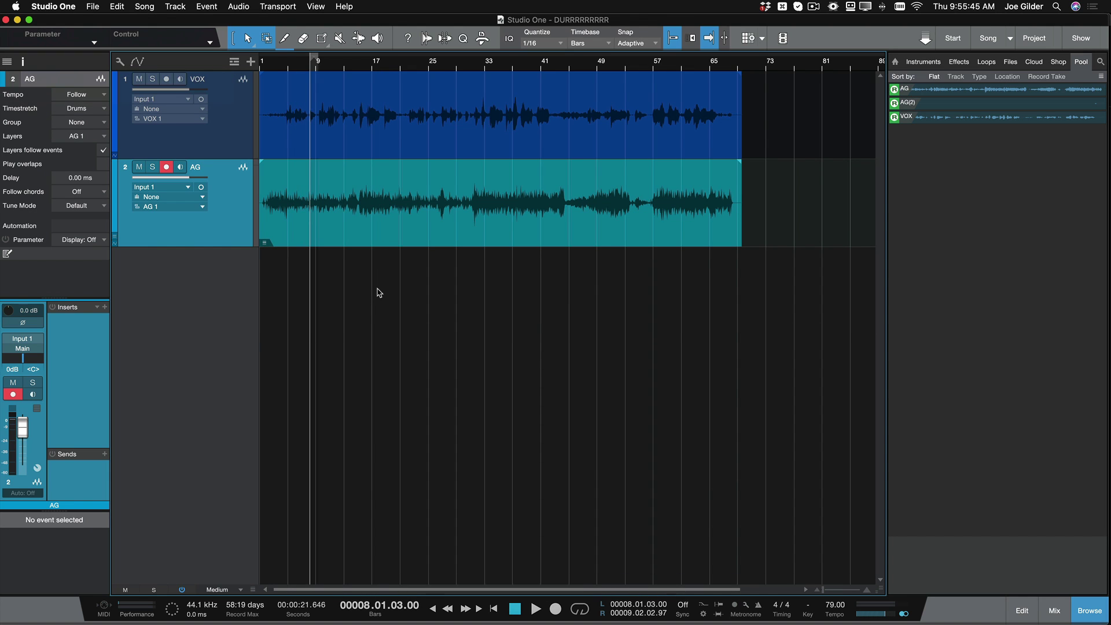
pyautogui.click(145, 6)
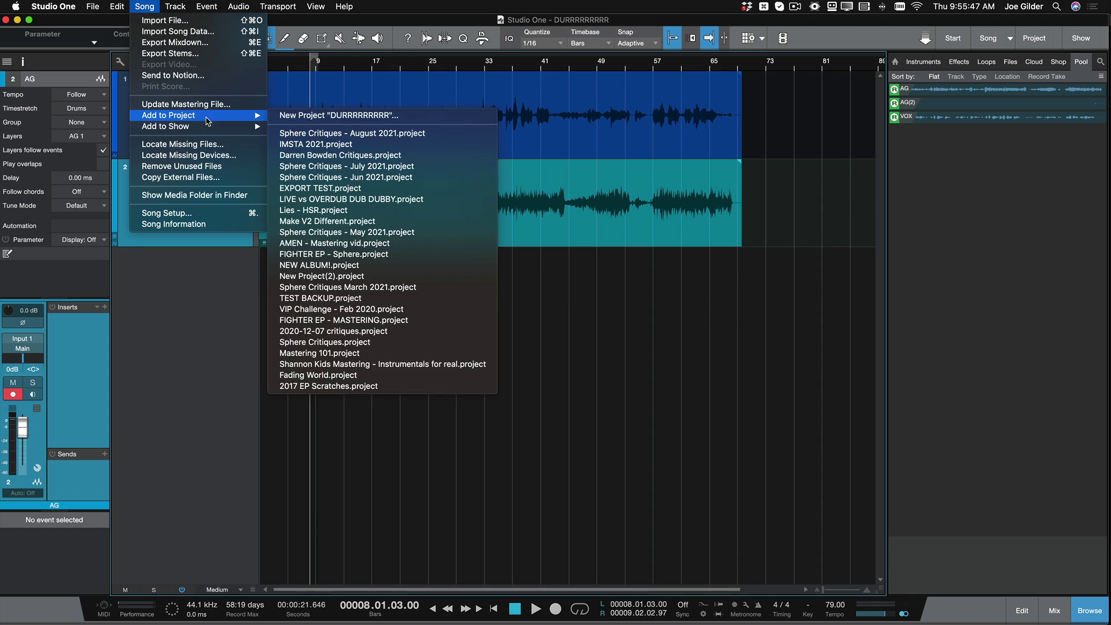
pyautogui.click(213, 166)
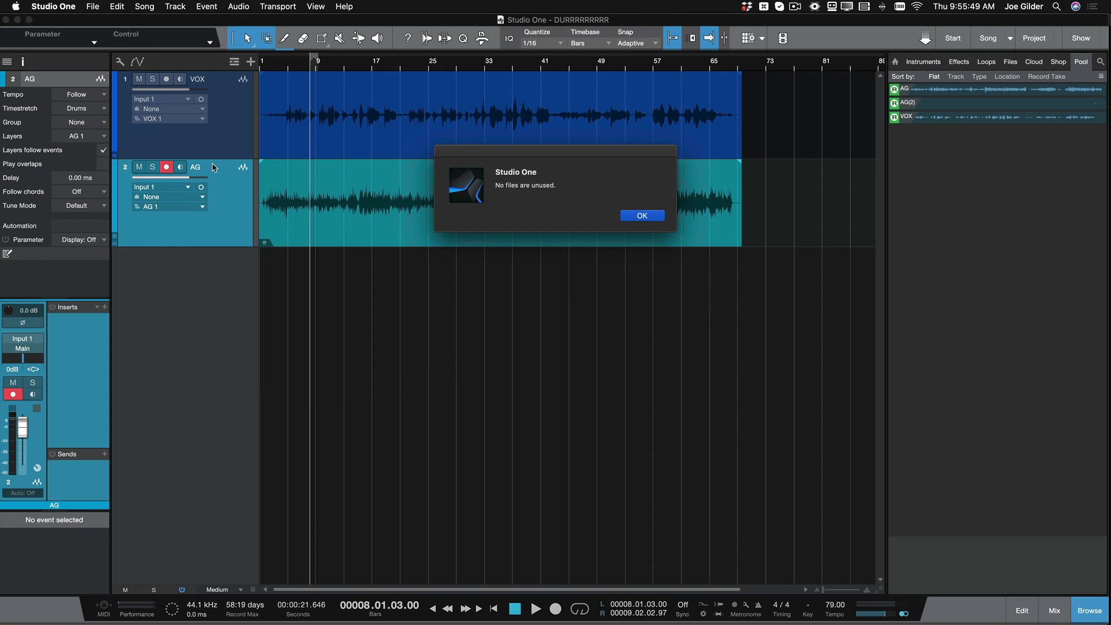
pyautogui.click(643, 216)
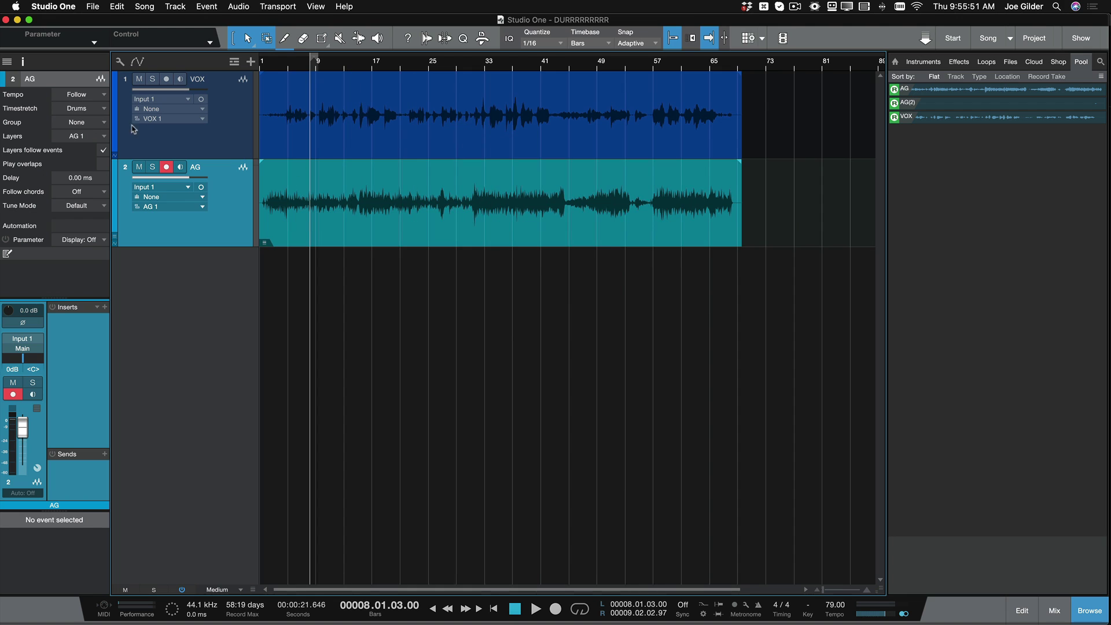
# Review the layers of the VOX and AG tracks, viewing AG 2 and returning to AG 1
pyautogui.moveTo(827, 72); pyautogui.dragTo(261, 423)
pyautogui.click(90, 139)
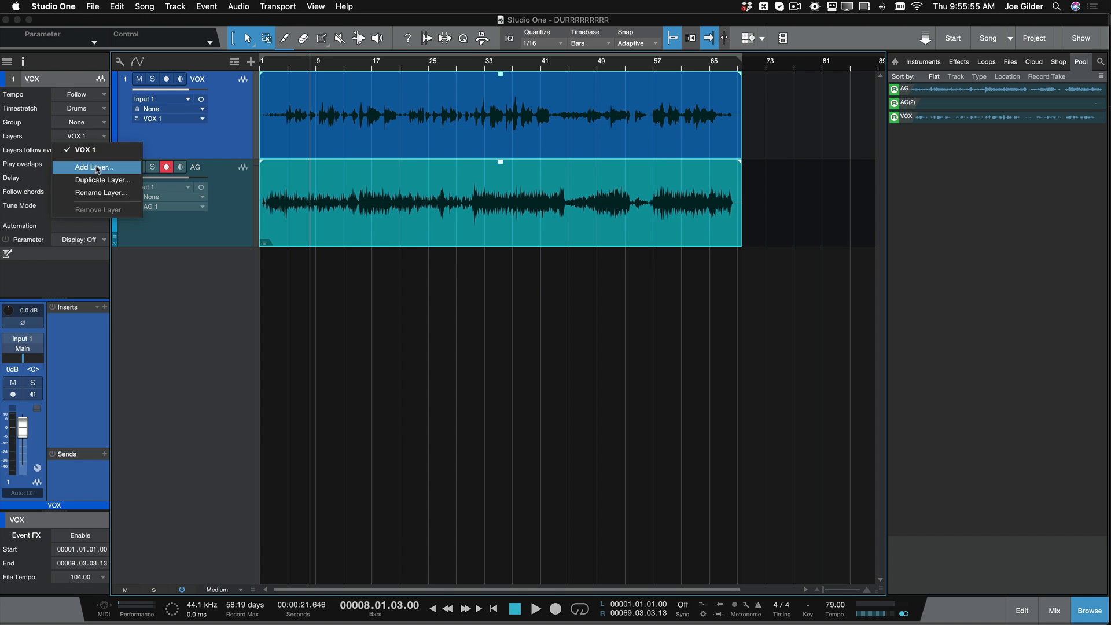
pyautogui.click(225, 229)
pyautogui.click(230, 233)
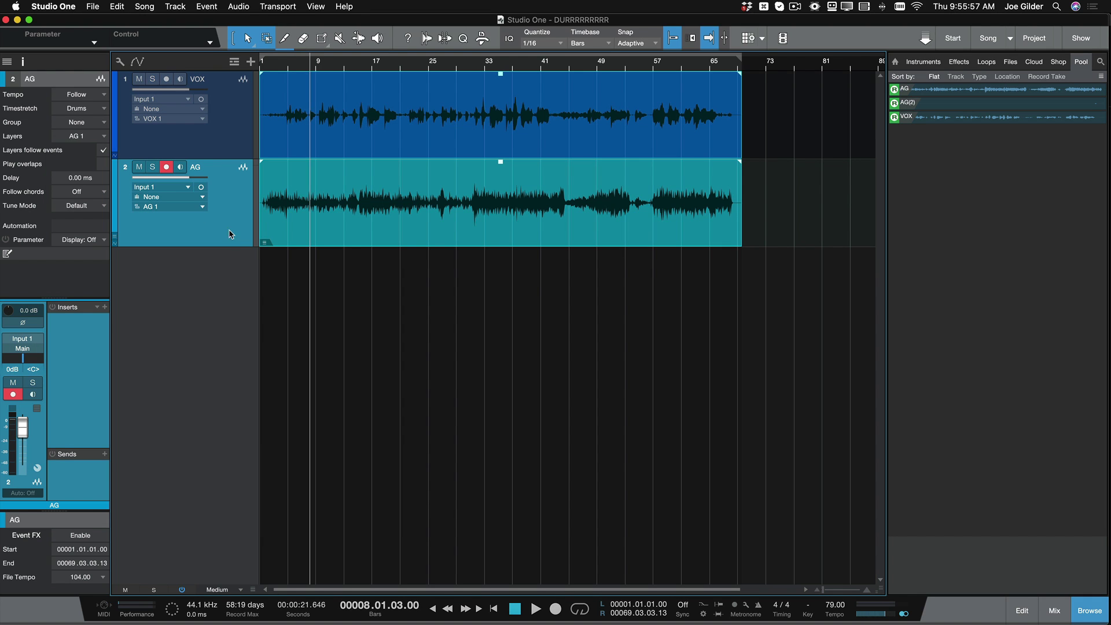
pyautogui.click(77, 136)
pyautogui.click(83, 163)
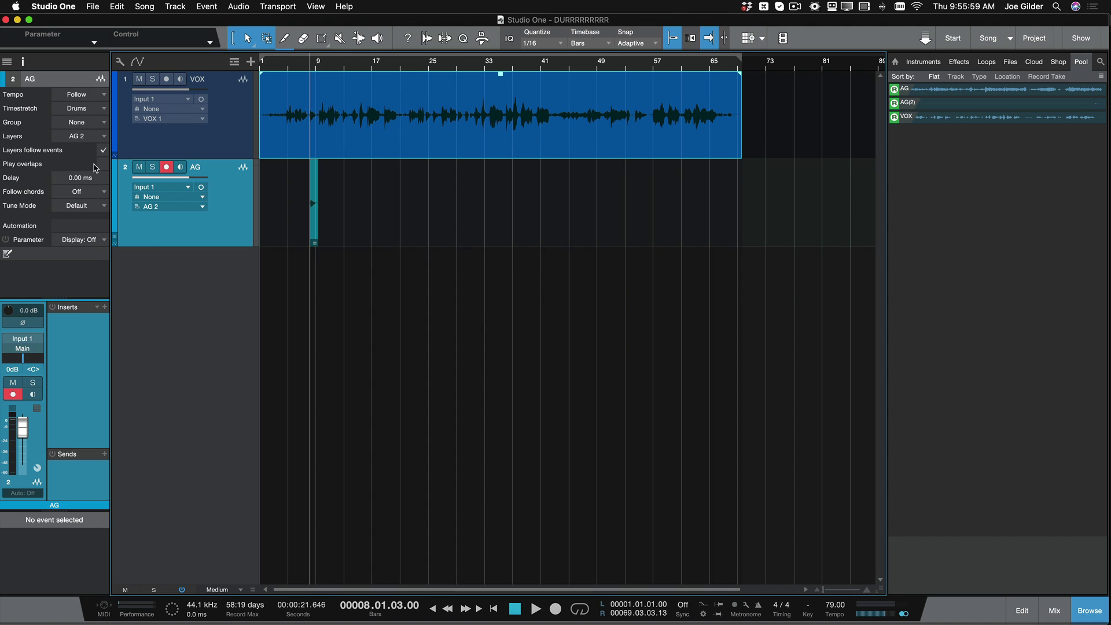
pyautogui.click(91, 138)
pyautogui.click(91, 149)
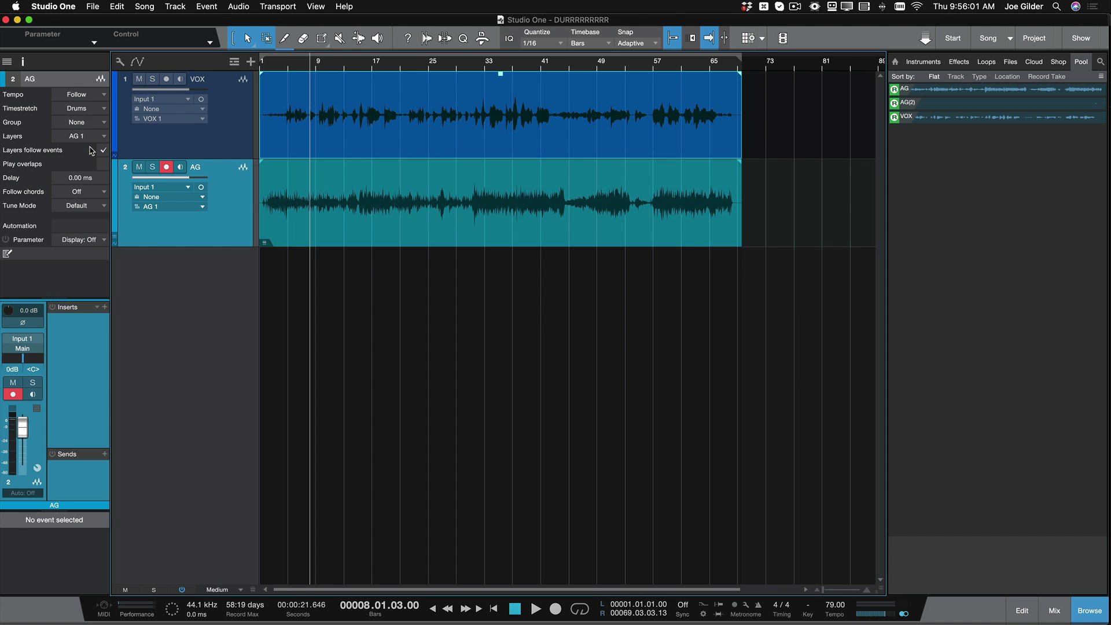
# Remove layer AG 2 from the AG track
pyautogui.click(233, 208)
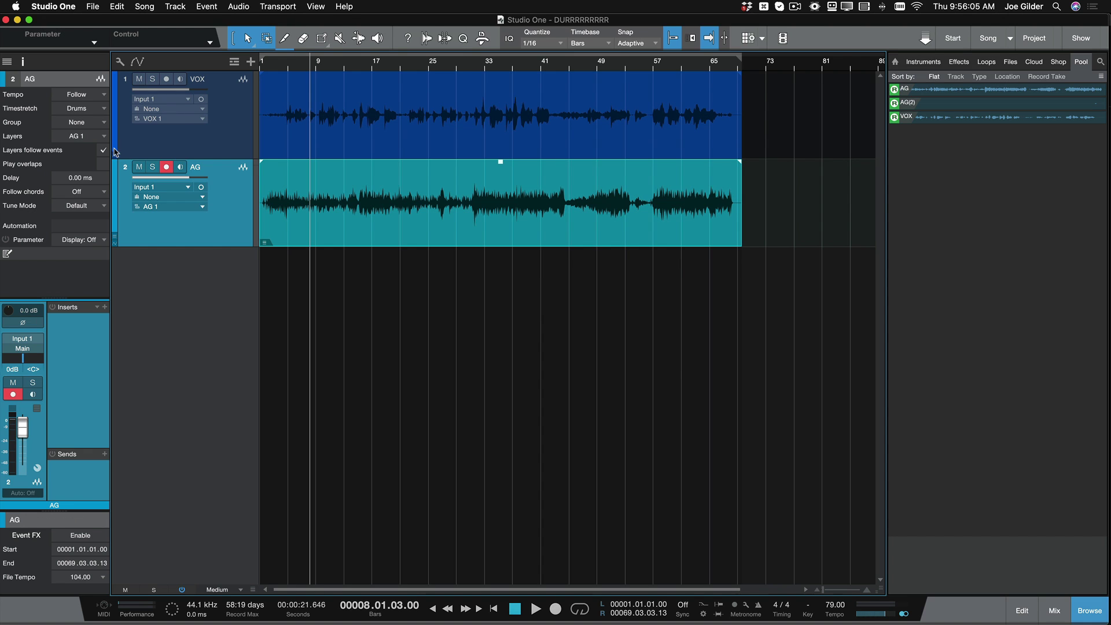
pyautogui.click(92, 139)
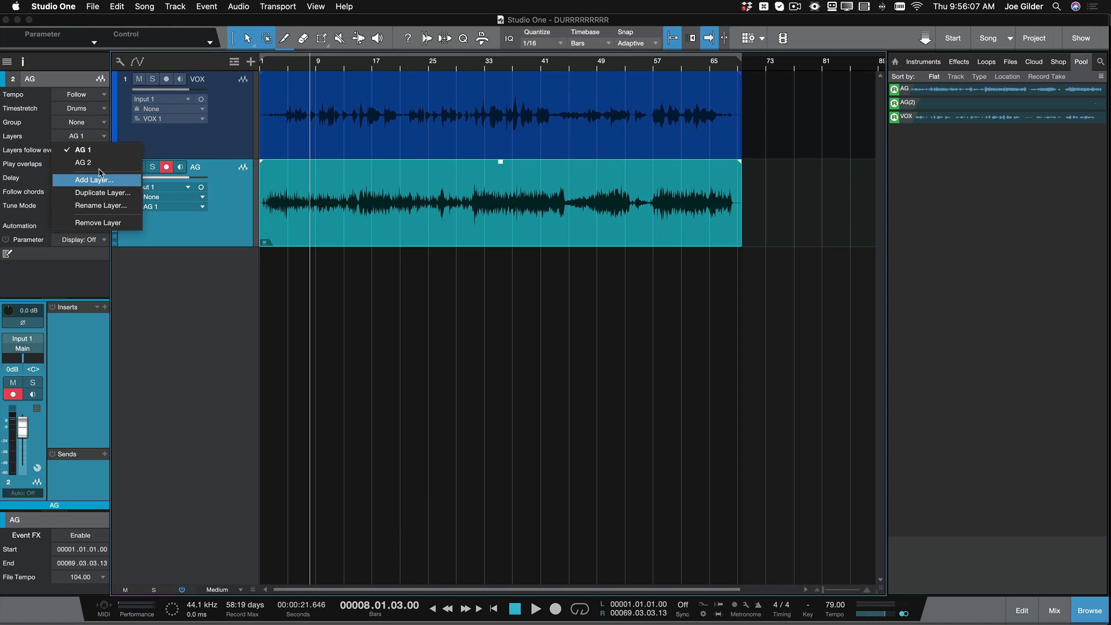
pyautogui.click(98, 165)
pyautogui.click(102, 138)
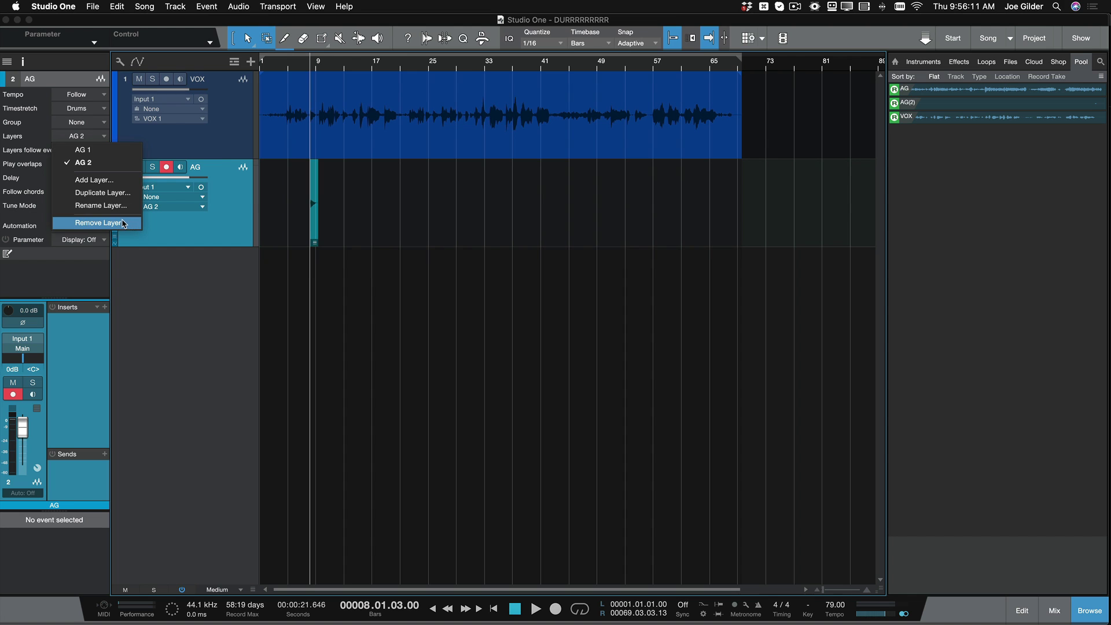
pyautogui.click(99, 223)
# Permanently delete the unused AG(2).wav file from the song and disarm recording on the AG track
pyautogui.click(152, 7)
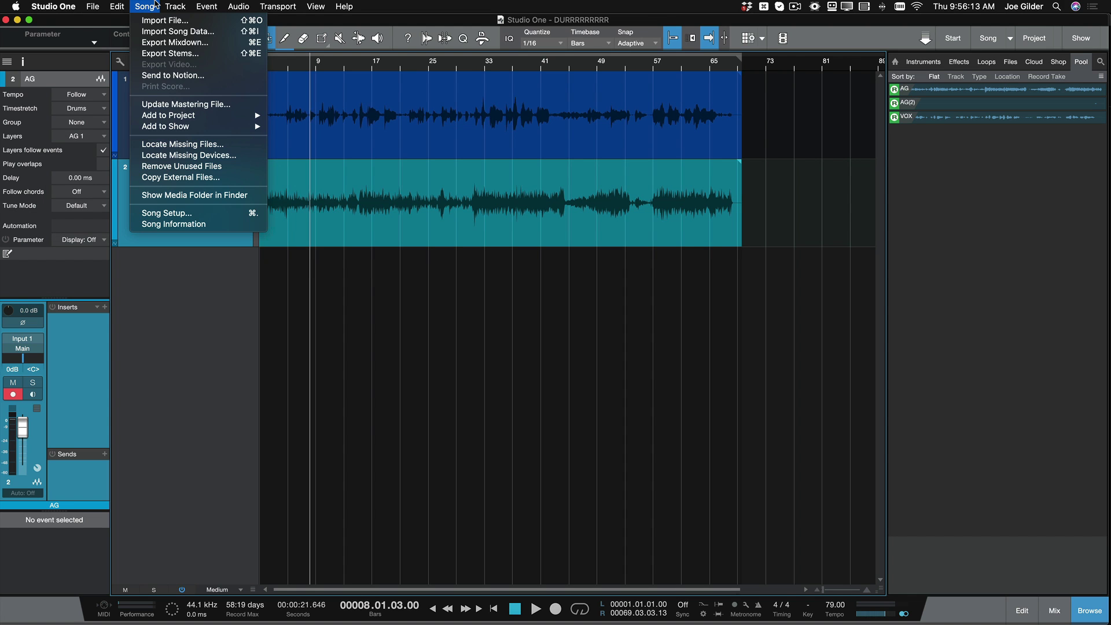
pyautogui.click(191, 166)
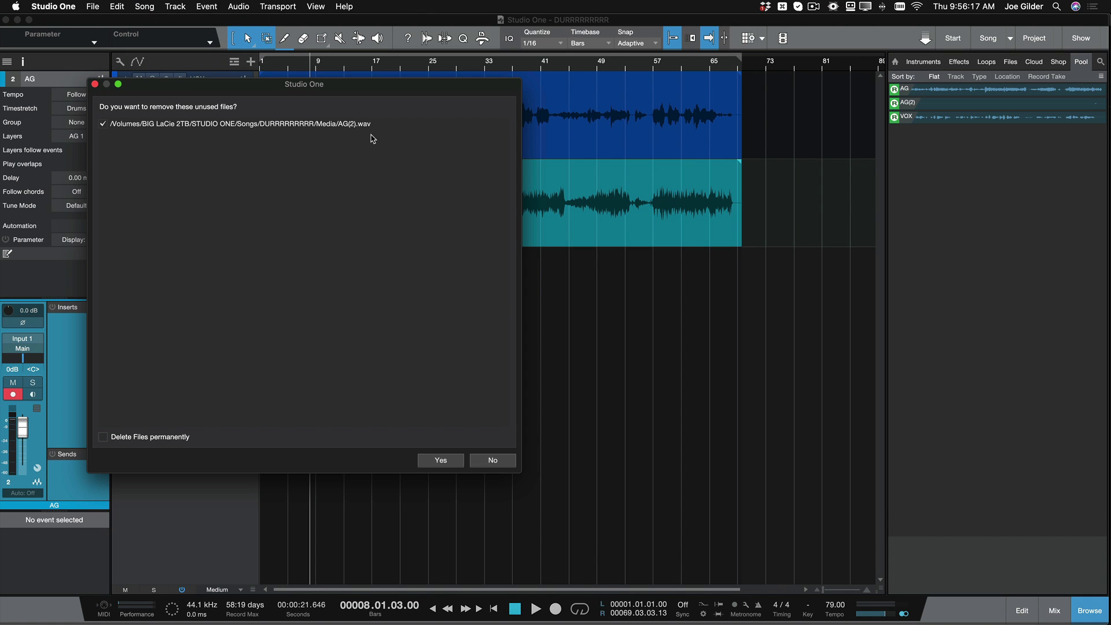
pyautogui.click(137, 437)
pyautogui.click(440, 460)
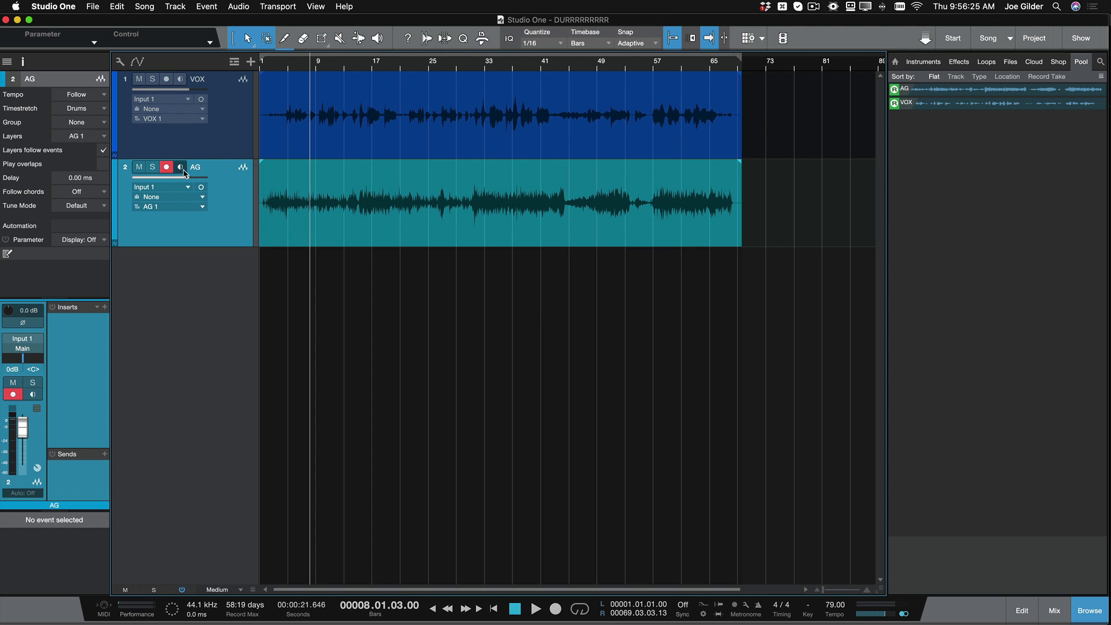
pyautogui.click(167, 166)
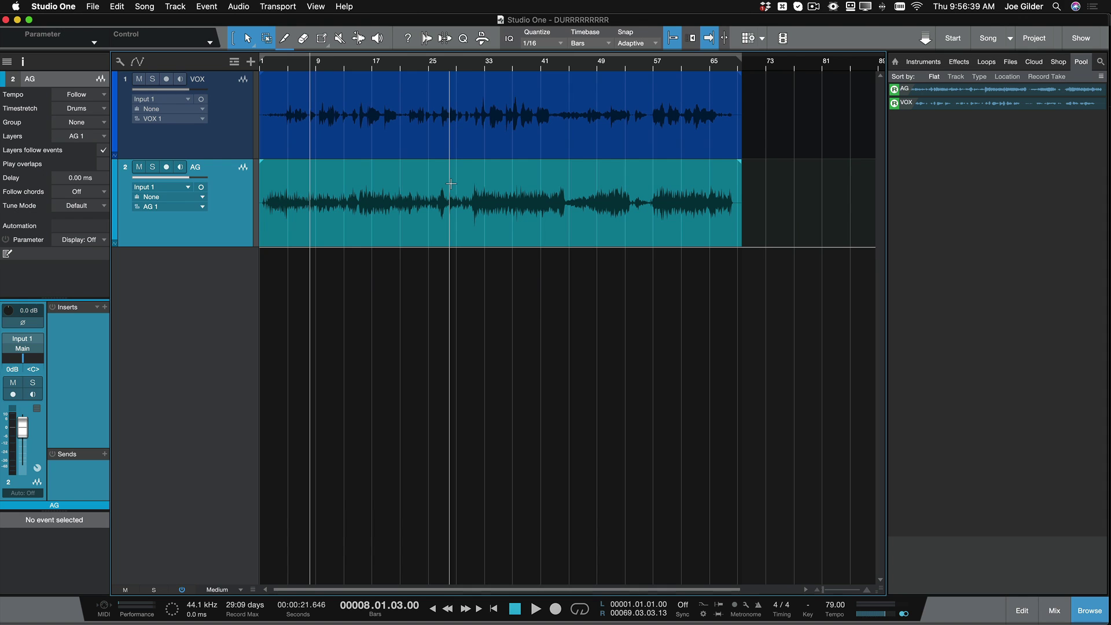
# Select the VOX and AG events and compare them with the files in the Media folder in Finder
pyautogui.moveTo(786, 325); pyautogui.dragTo(259, 72)
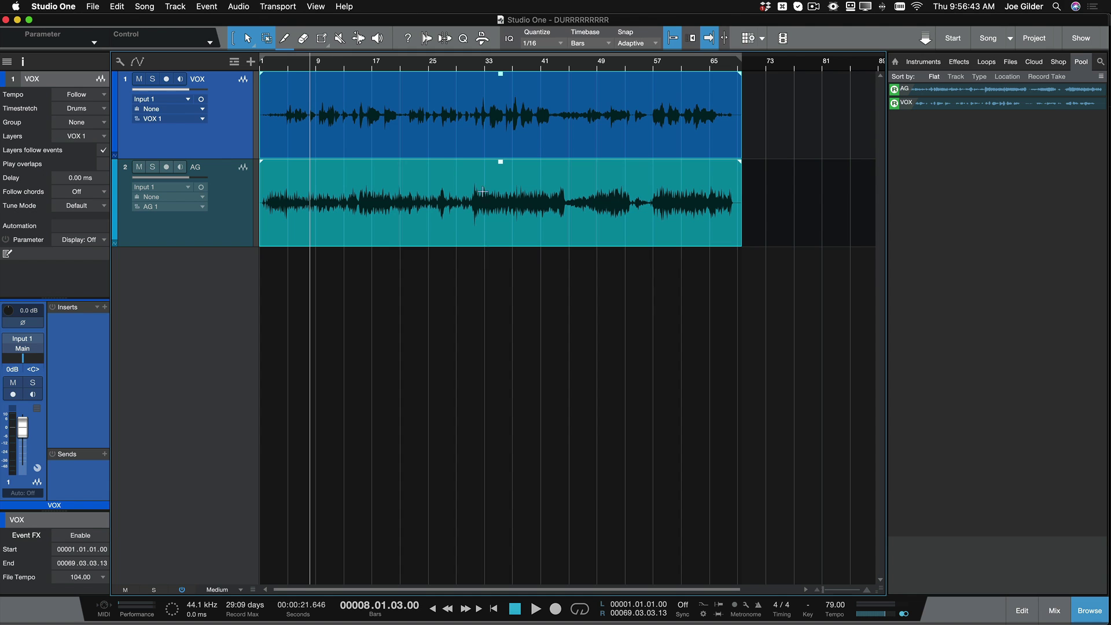
pyautogui.press('super+Tab')
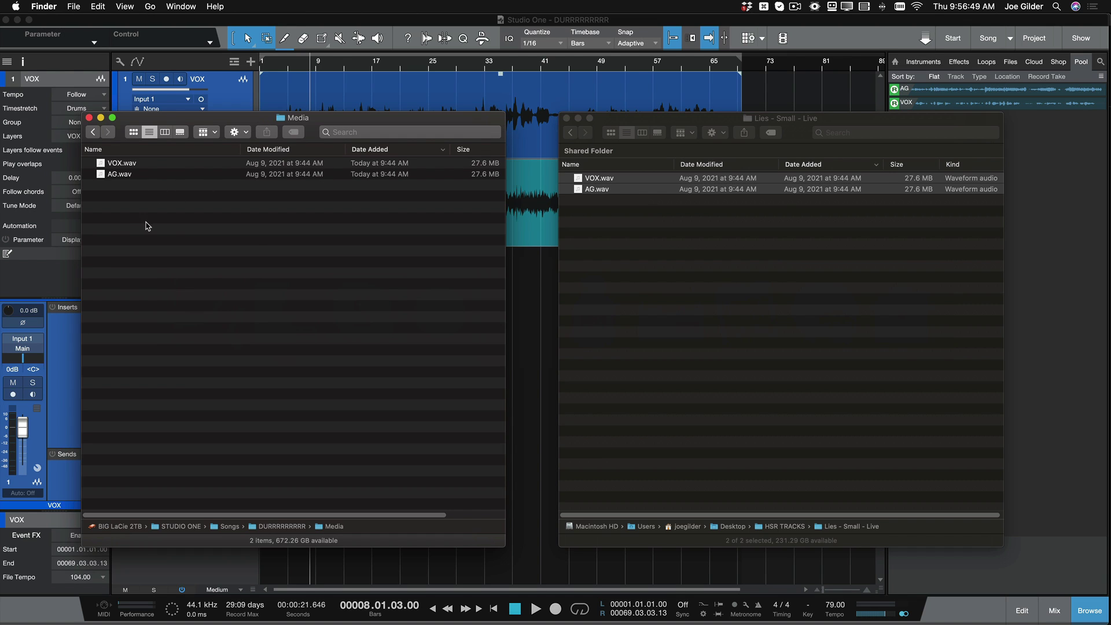
pyautogui.click(1062, 127)
# Return to Studio One and check the song once more for unused files
pyautogui.press('super+Tab')
pyautogui.click(469, 25)
pyautogui.click(127, 4)
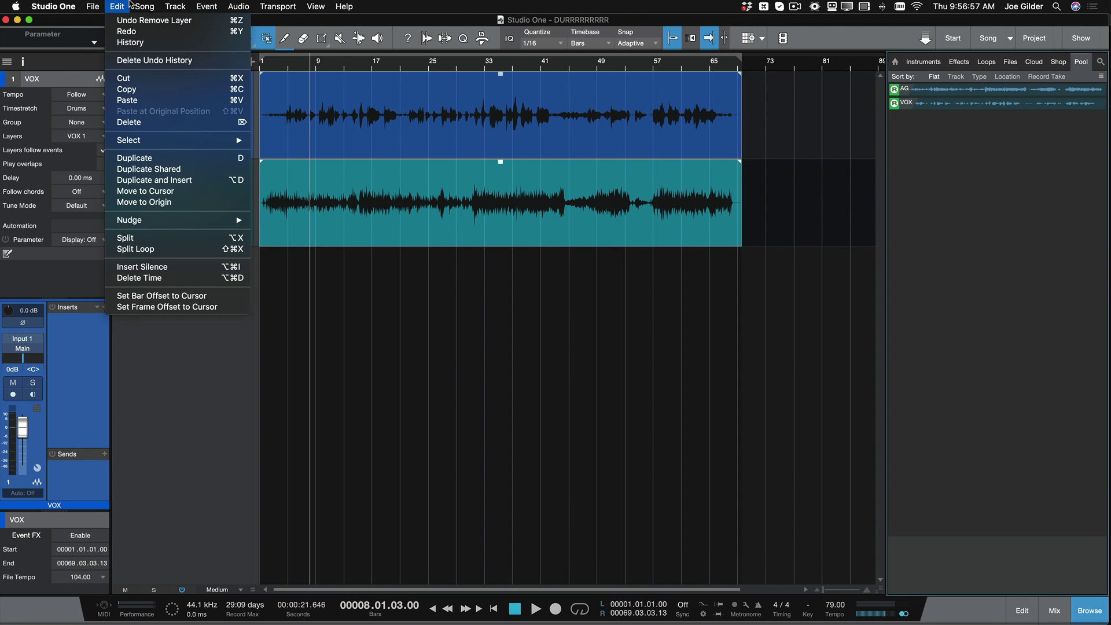
pyautogui.moveTo(145, 6)
pyautogui.click(207, 170)
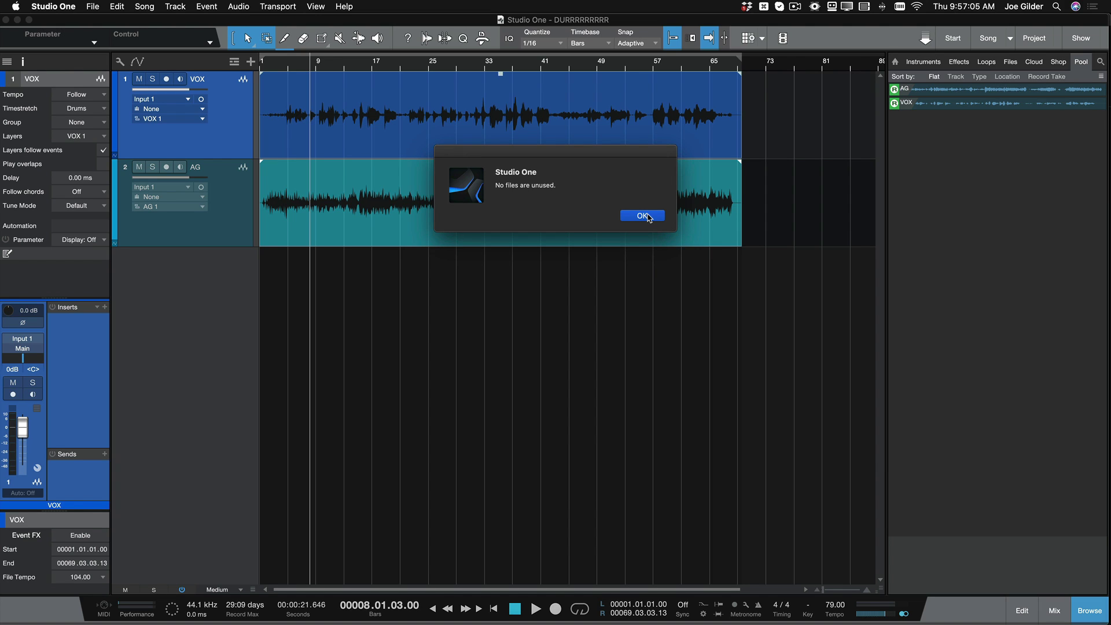
pyautogui.click(643, 216)
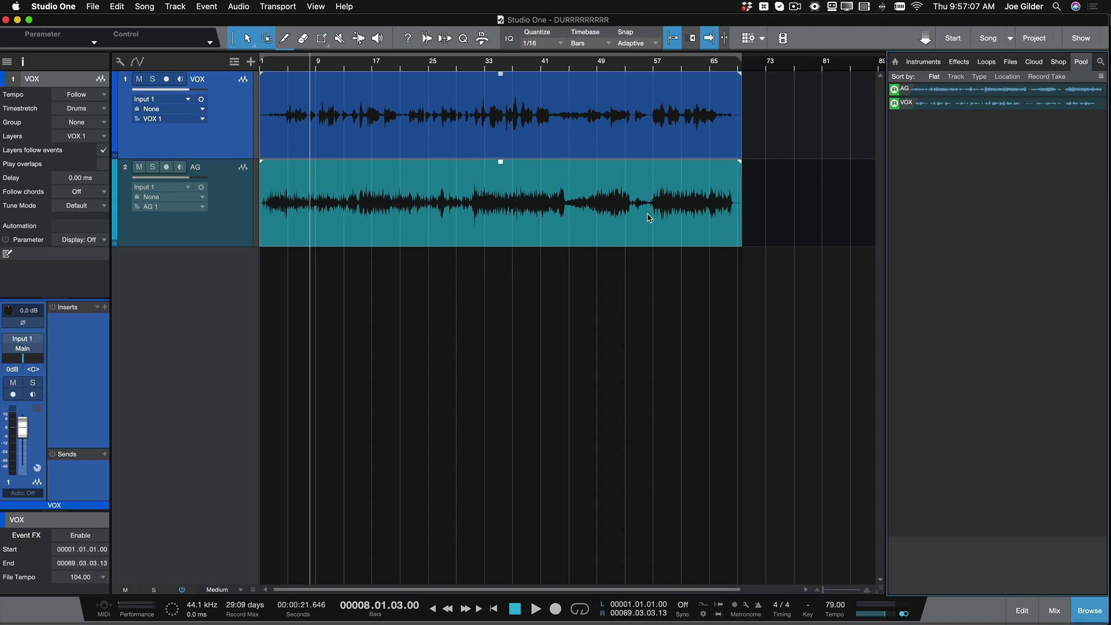